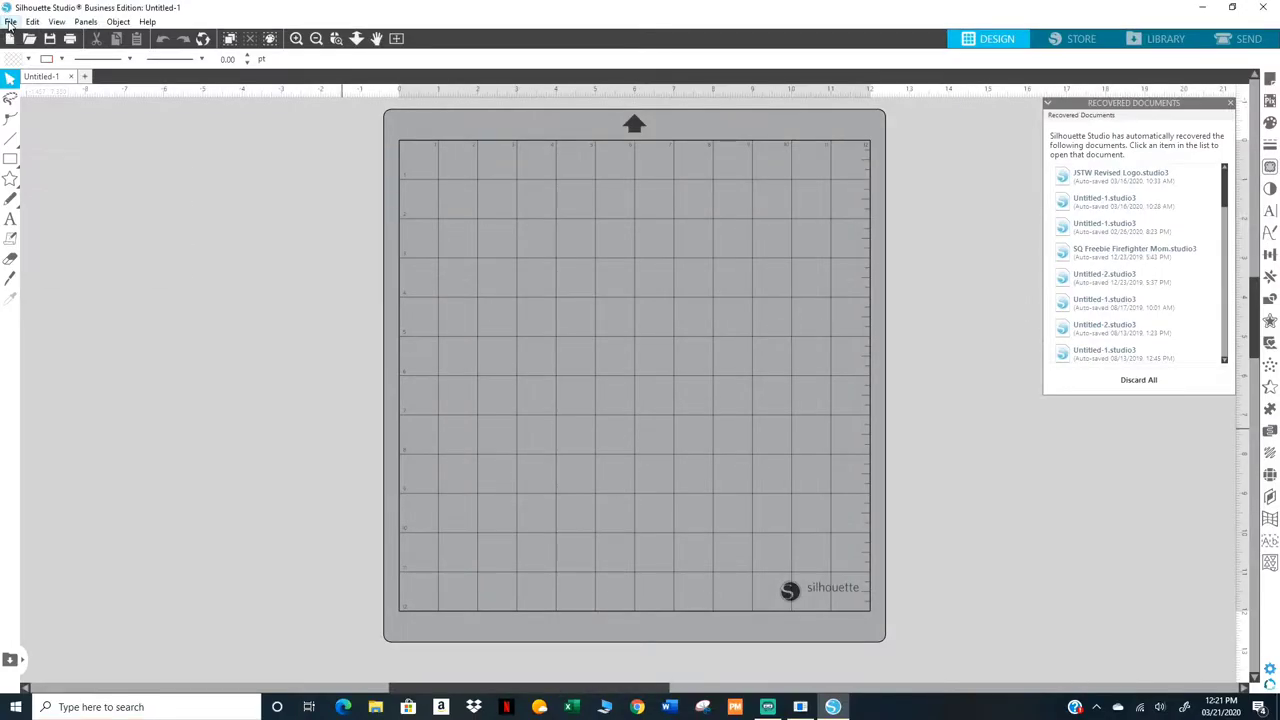
Step: Merge the photo IMG_20170925_140827_671.jpg from the Downloads folder into the current document
click(10, 21)
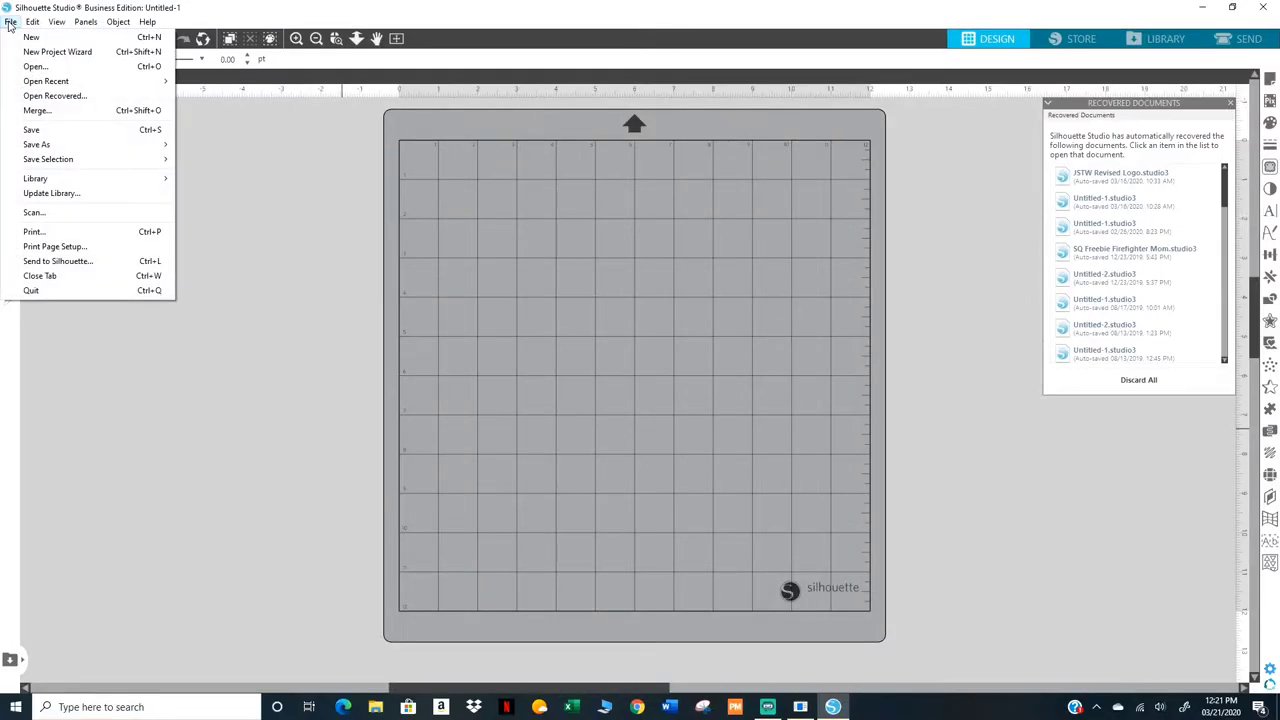
click(40, 111)
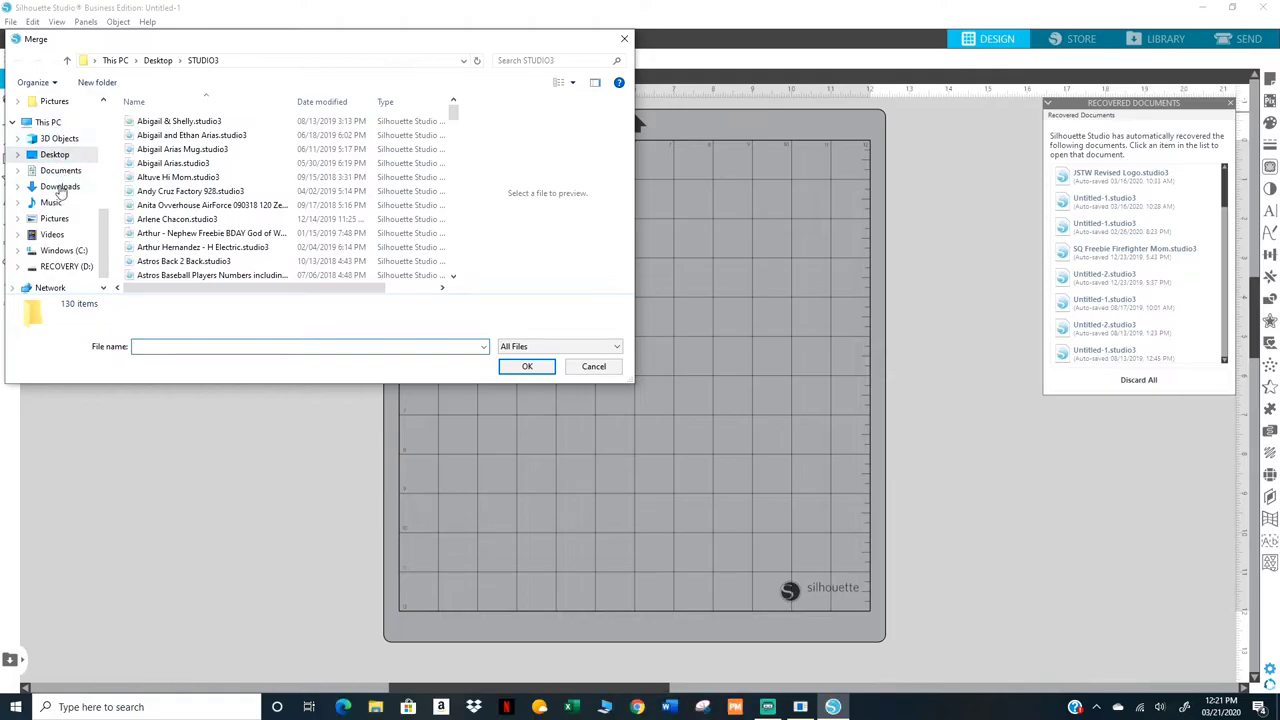
click(59, 188)
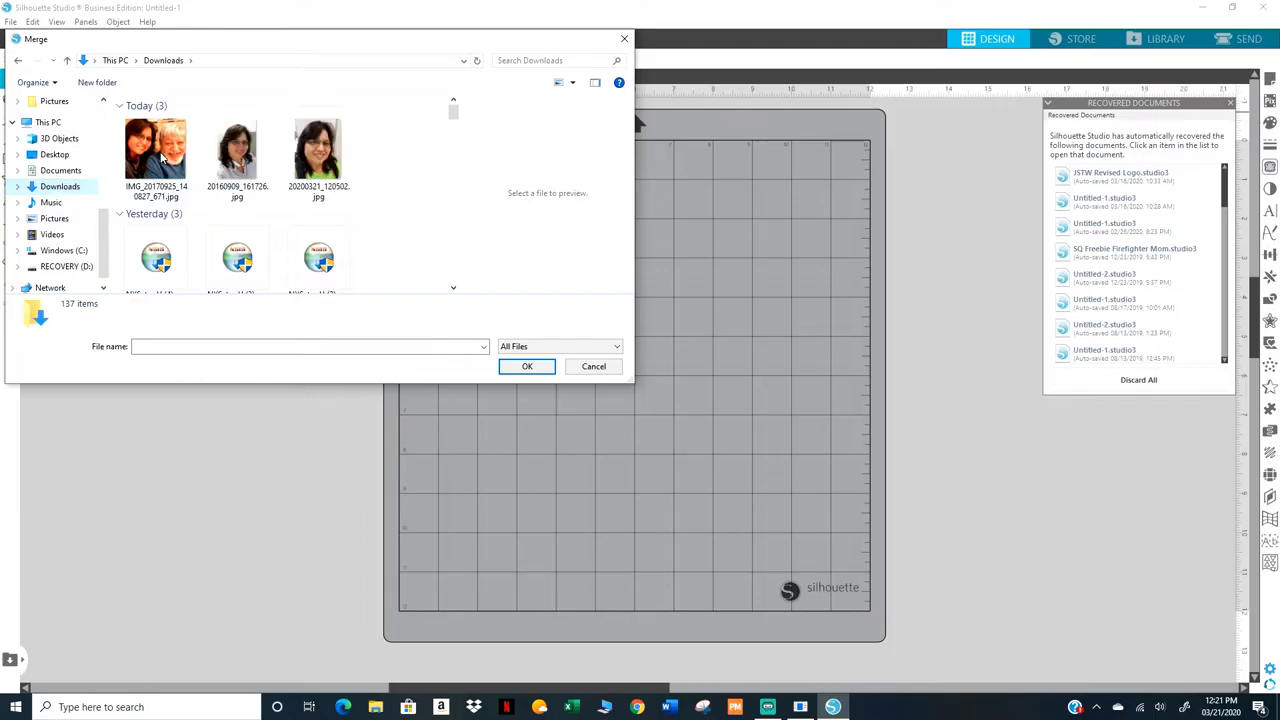
double_click(161, 157)
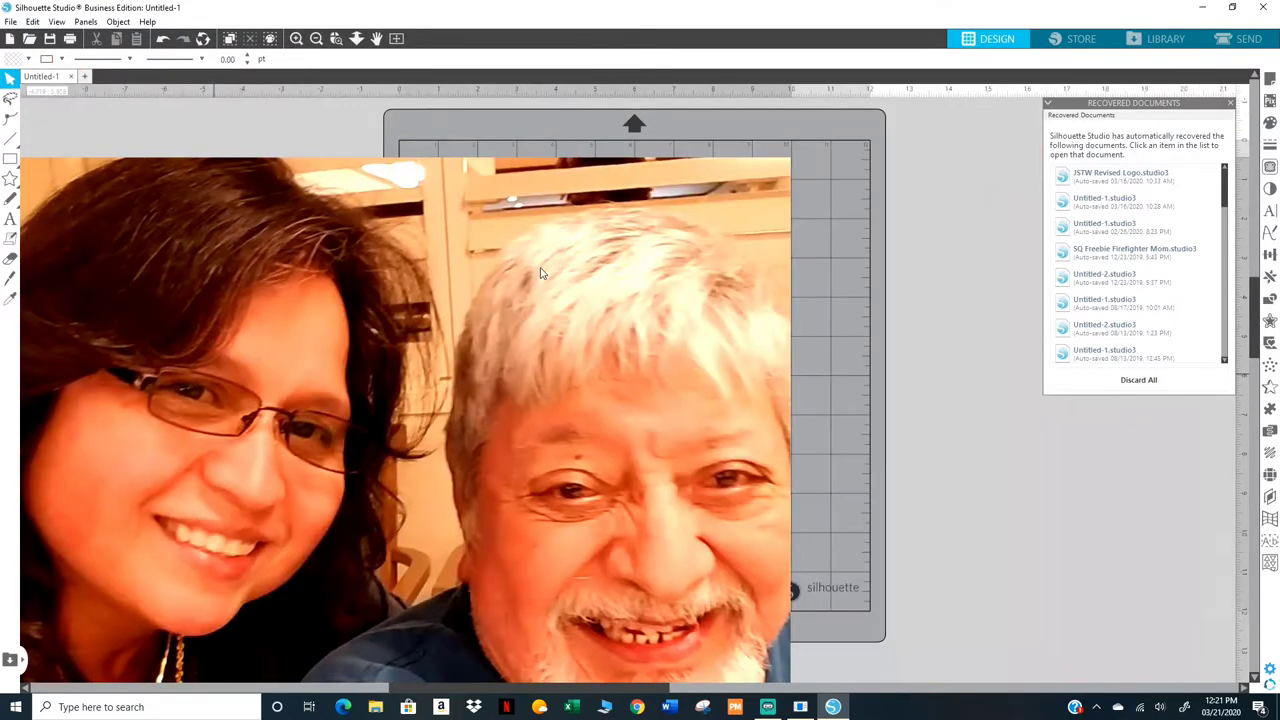
Step: Scale the merged photo down proportionally to about 10.47 in square and place it within the cutting mat's grid
click(743, 229)
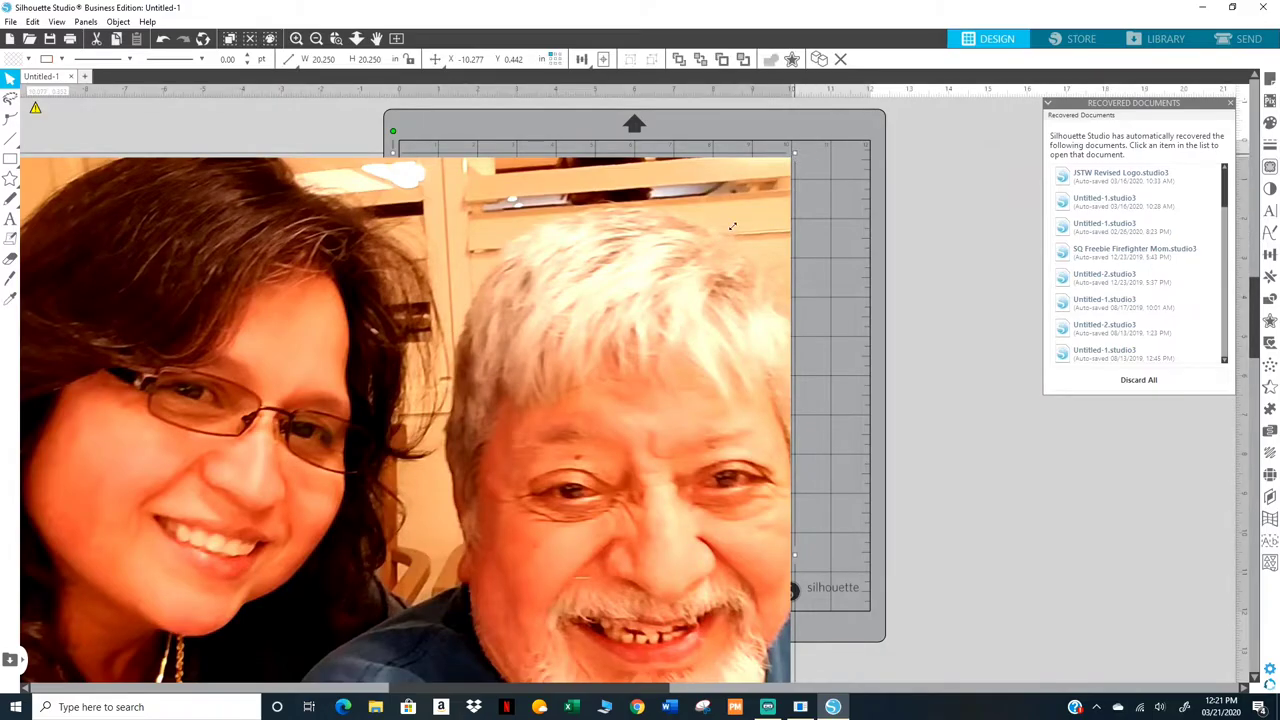
drag(603, 383, 542, 463)
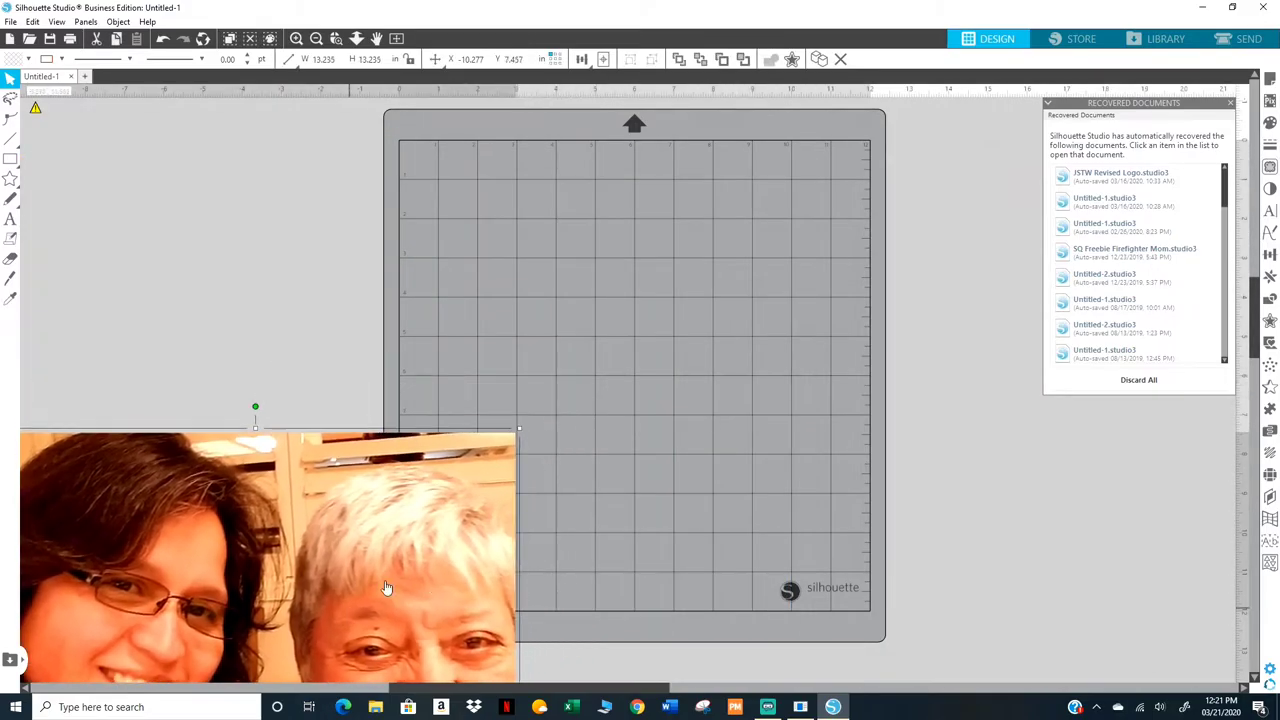
drag(380, 600, 730, 295)
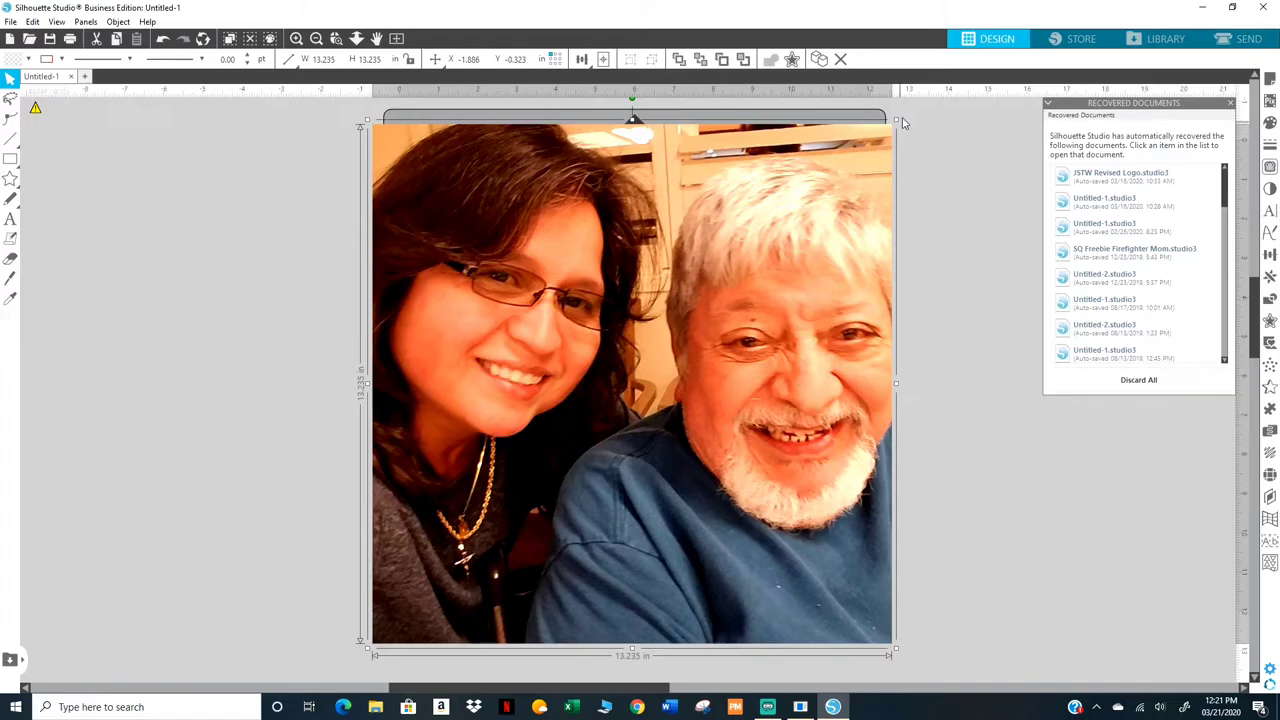
drag(896, 119, 787, 229)
drag(652, 456, 699, 373)
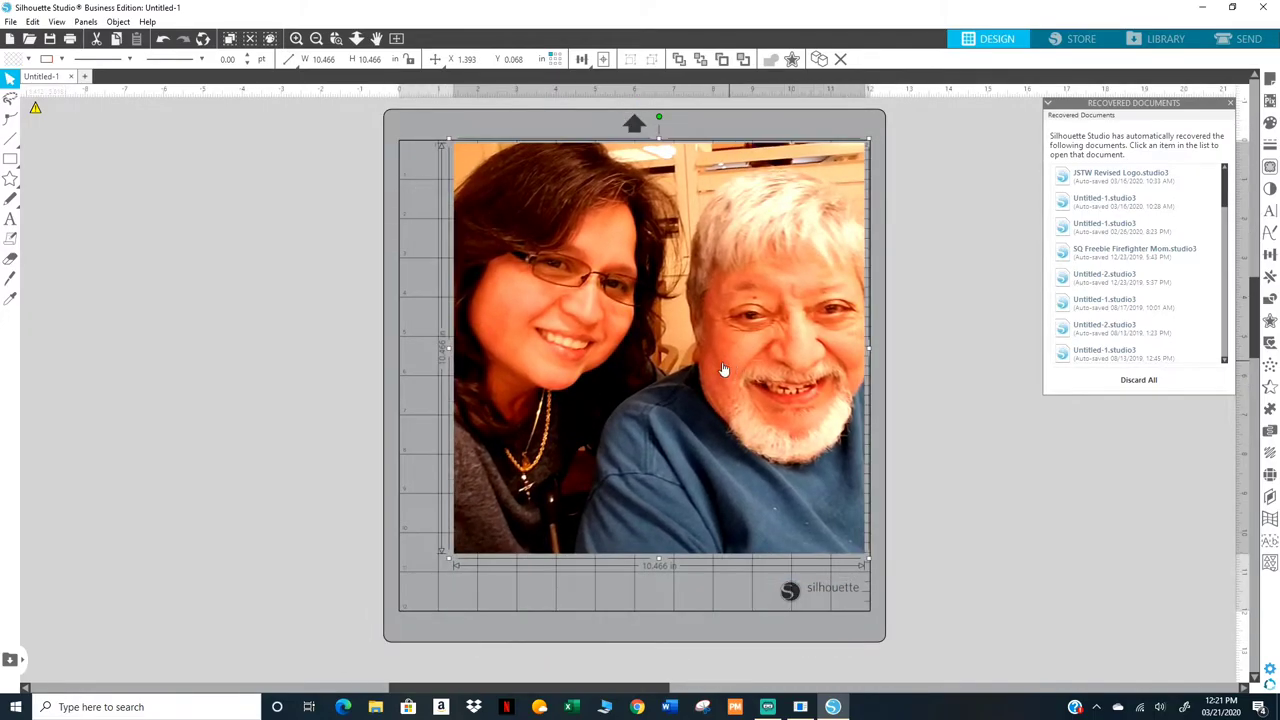
drag(549, 356, 554, 370)
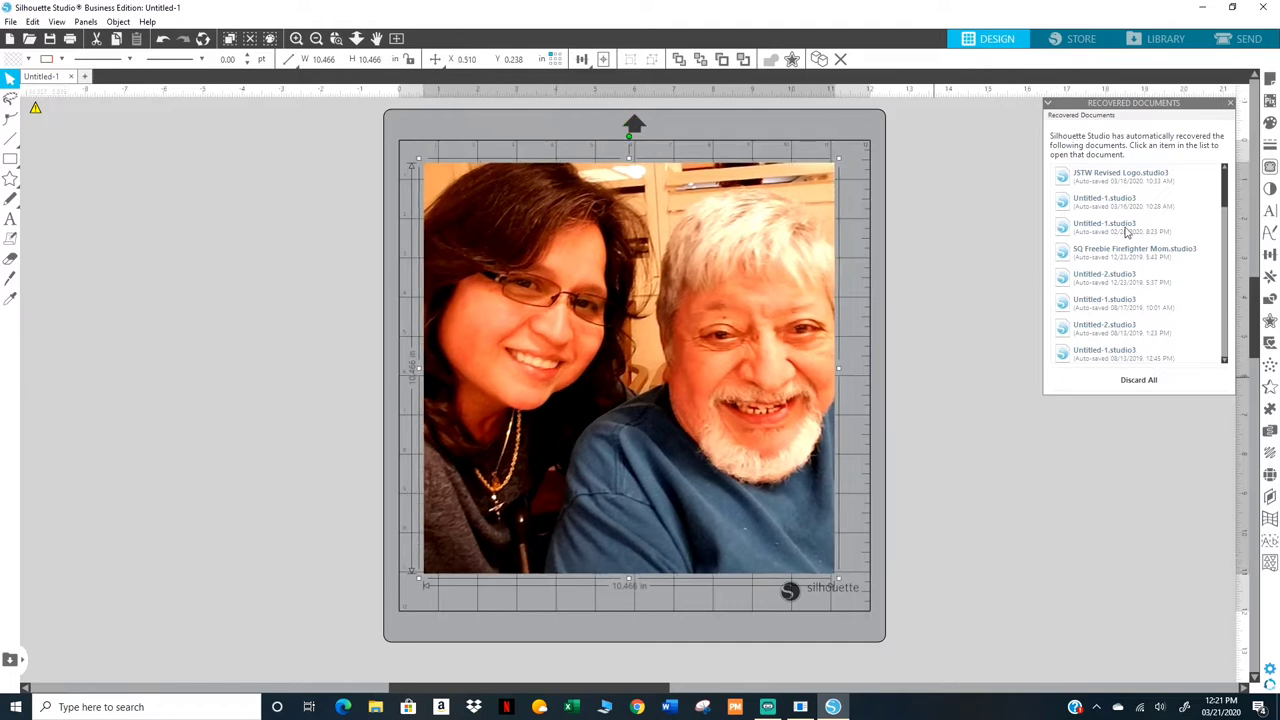
Step: Dismiss the recovered documents list and trace the whole photo with a 45% threshold
click(1231, 103)
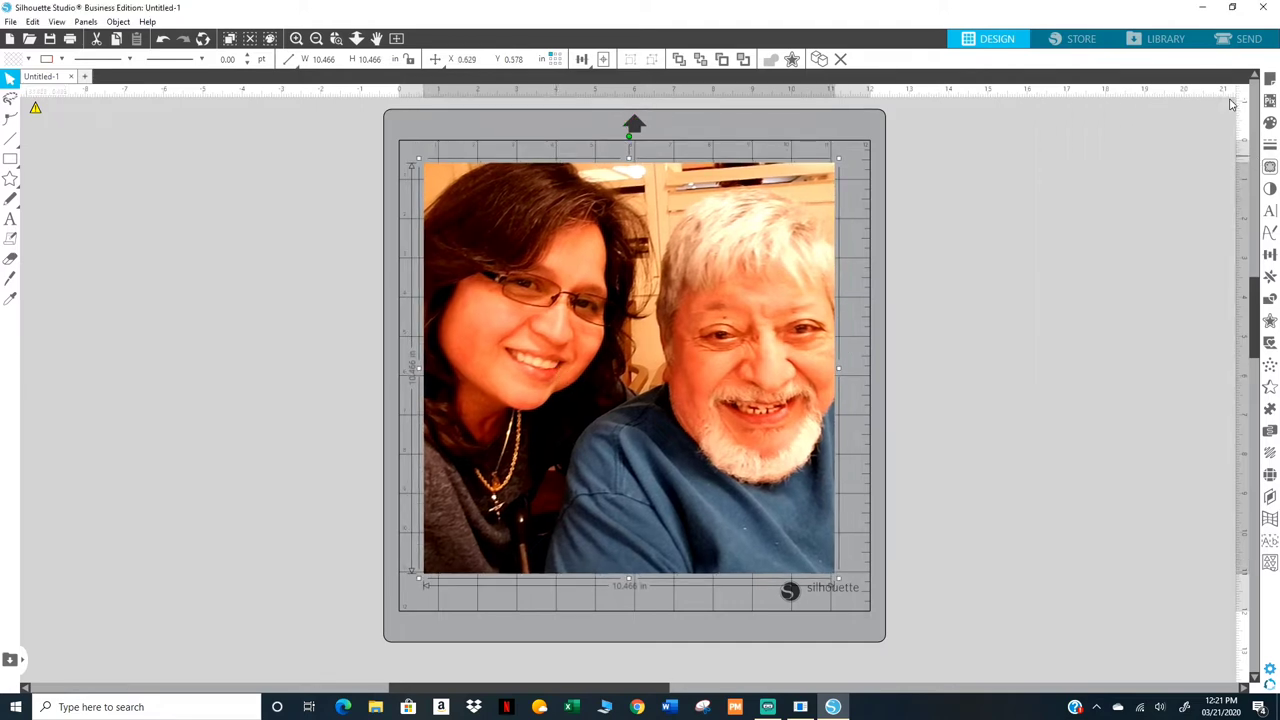
click(1271, 170)
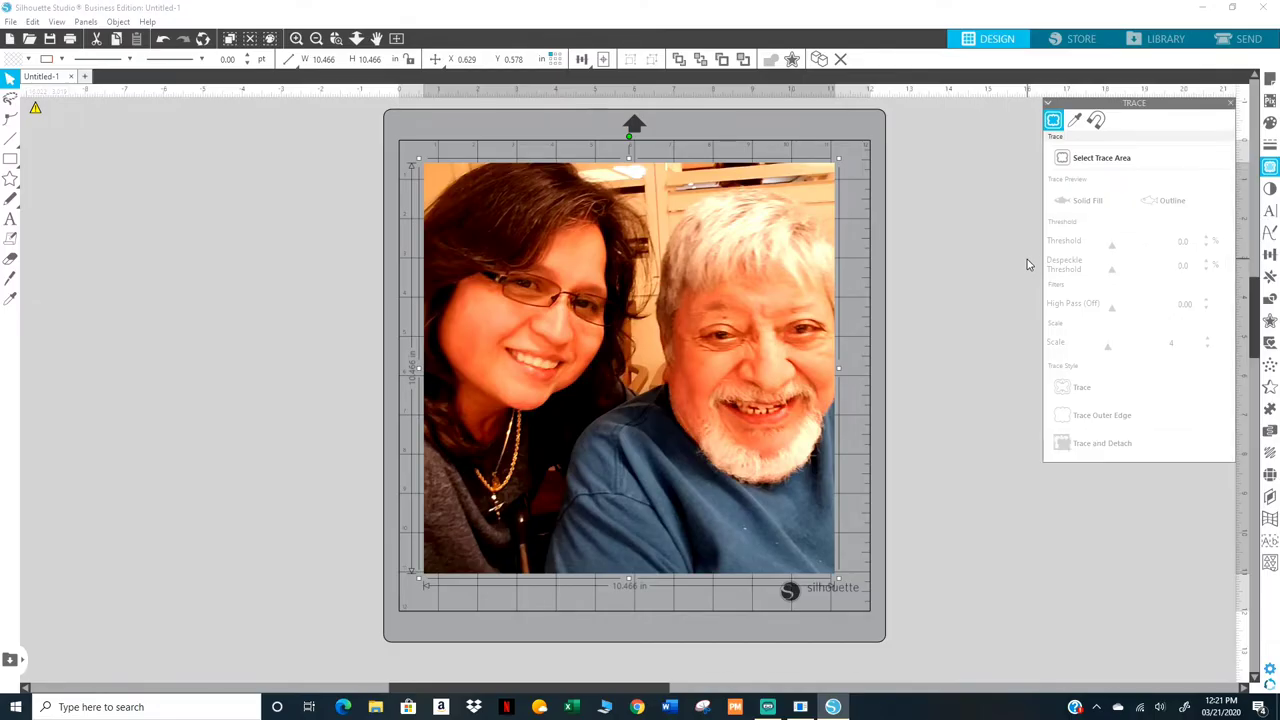
click(1080, 160)
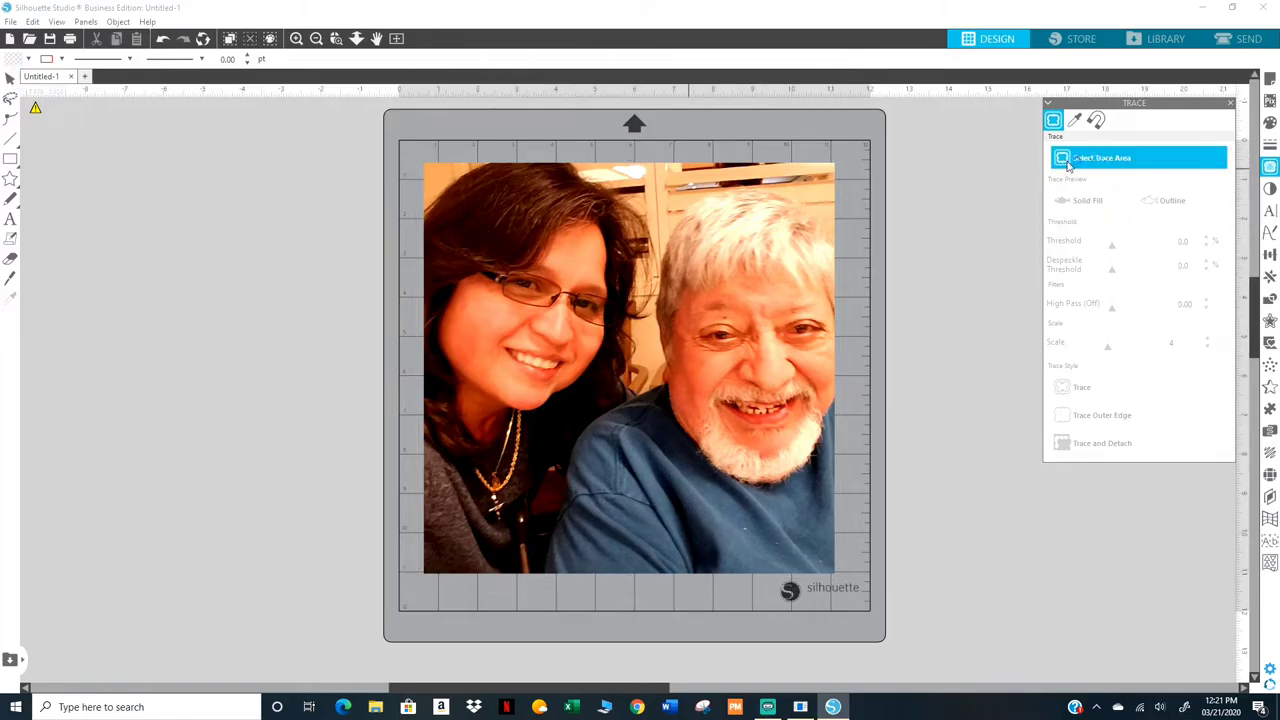
mouse_move(413, 148)
mouse_down()
mouse_move(686, 423)
mouse_move(857, 523)
mouse_move(873, 557)
mouse_move(856, 608)
mouse_up()
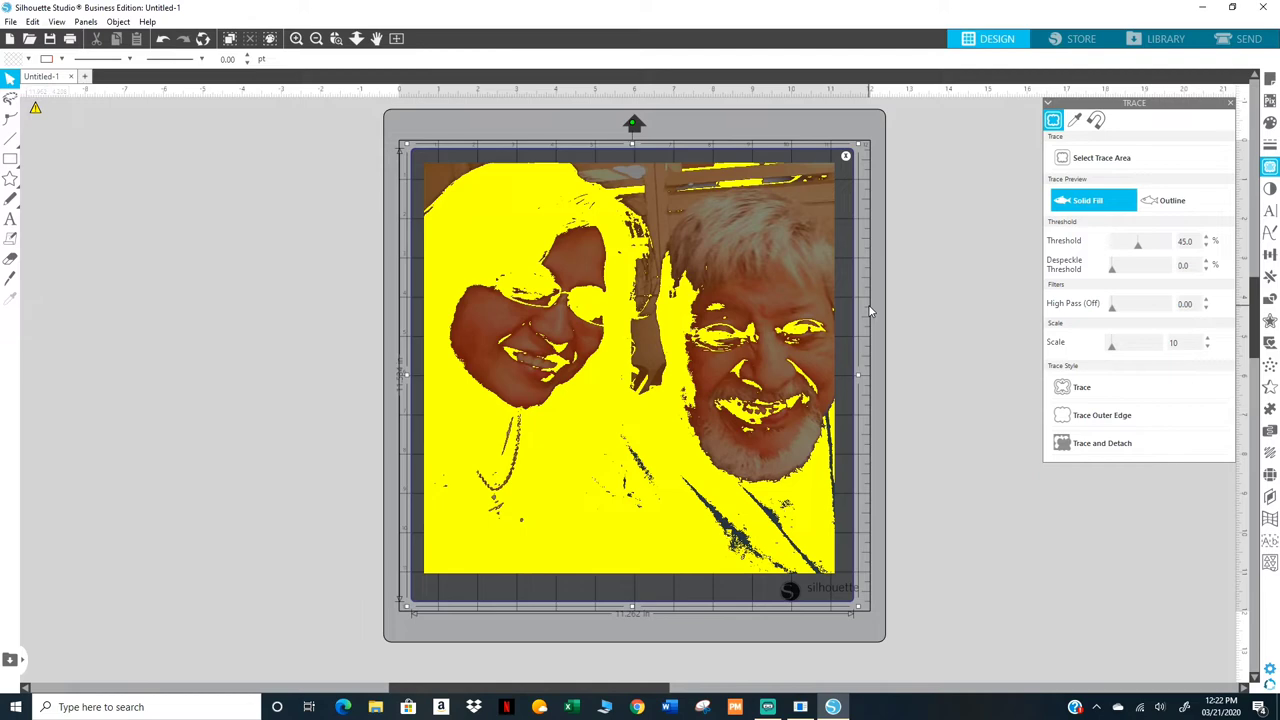
click(1078, 390)
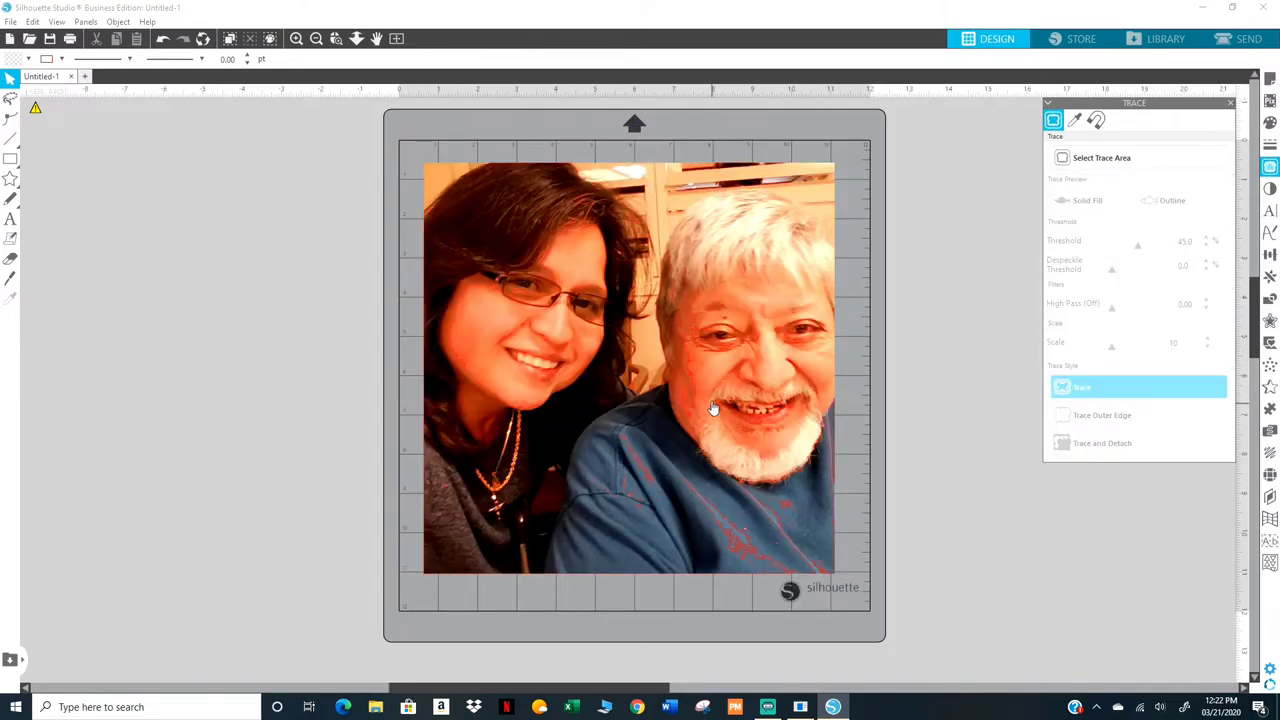
Step: Move the photo off the mat and fill the traced outlines with black
mouse_move(712, 410)
mouse_down()
mouse_move(568, 444)
mouse_move(115, 425)
mouse_move(132, 415)
mouse_up()
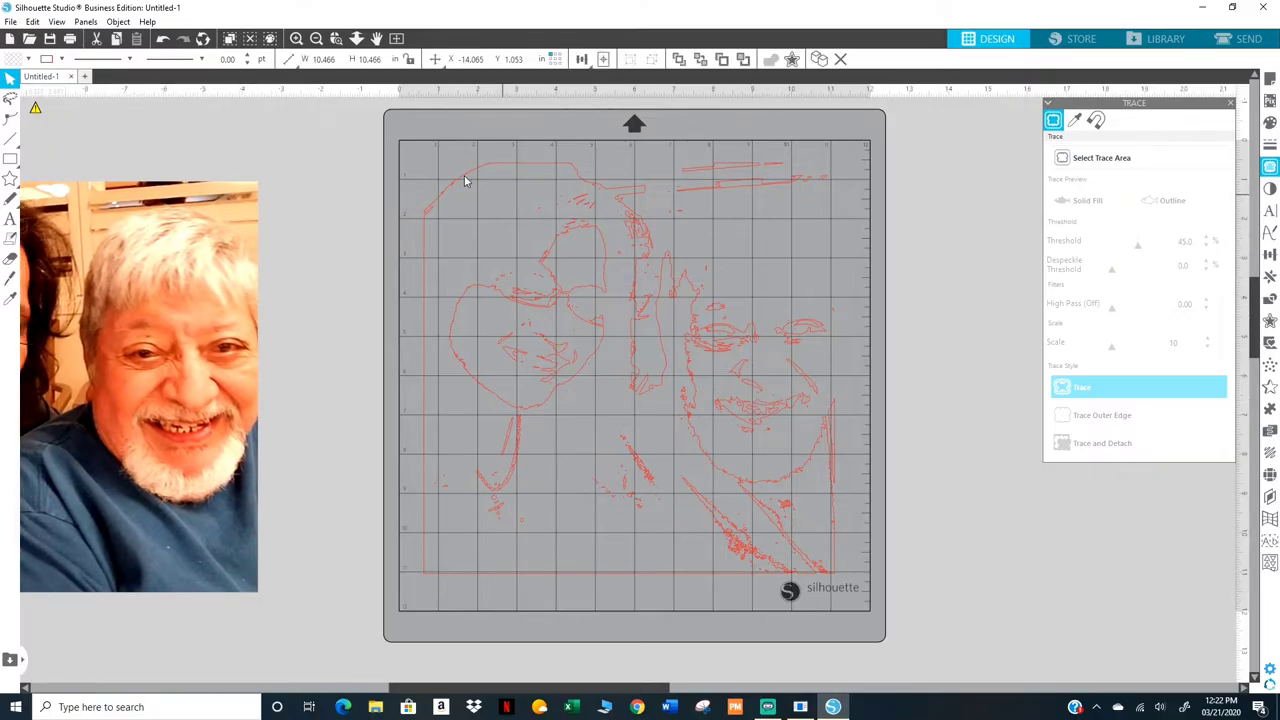
drag(400, 138, 646, 289)
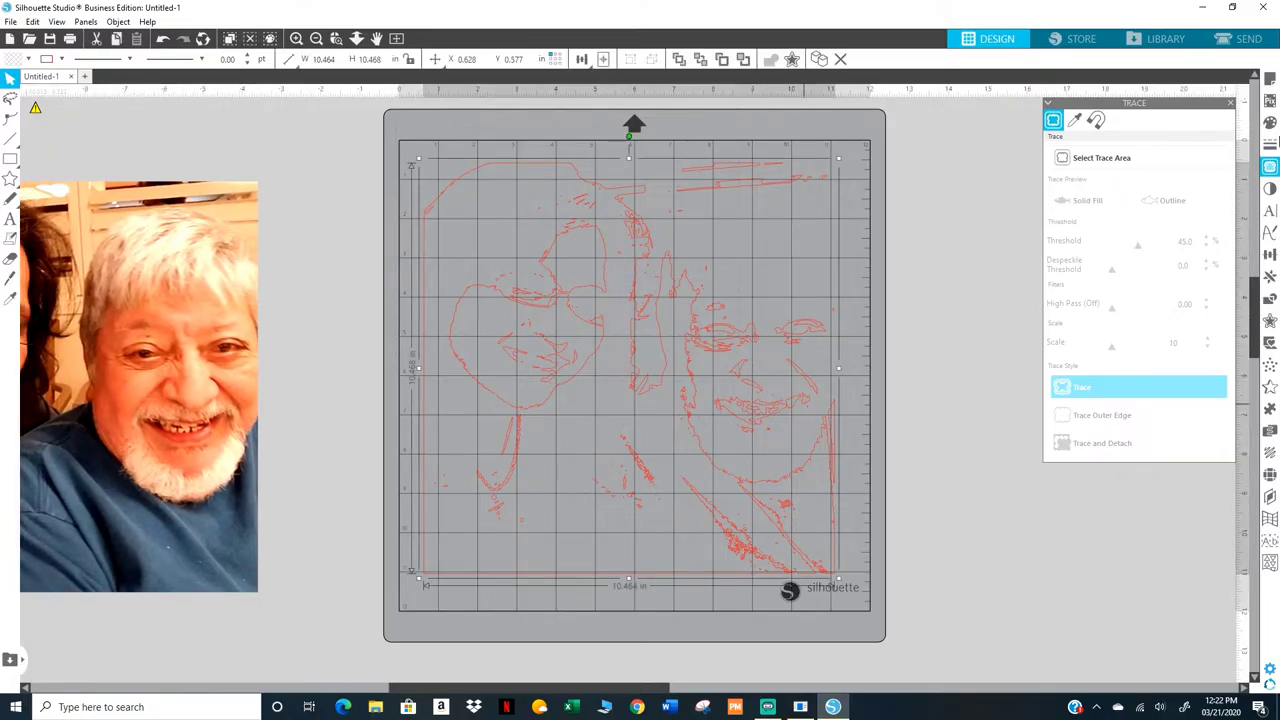
click(1273, 128)
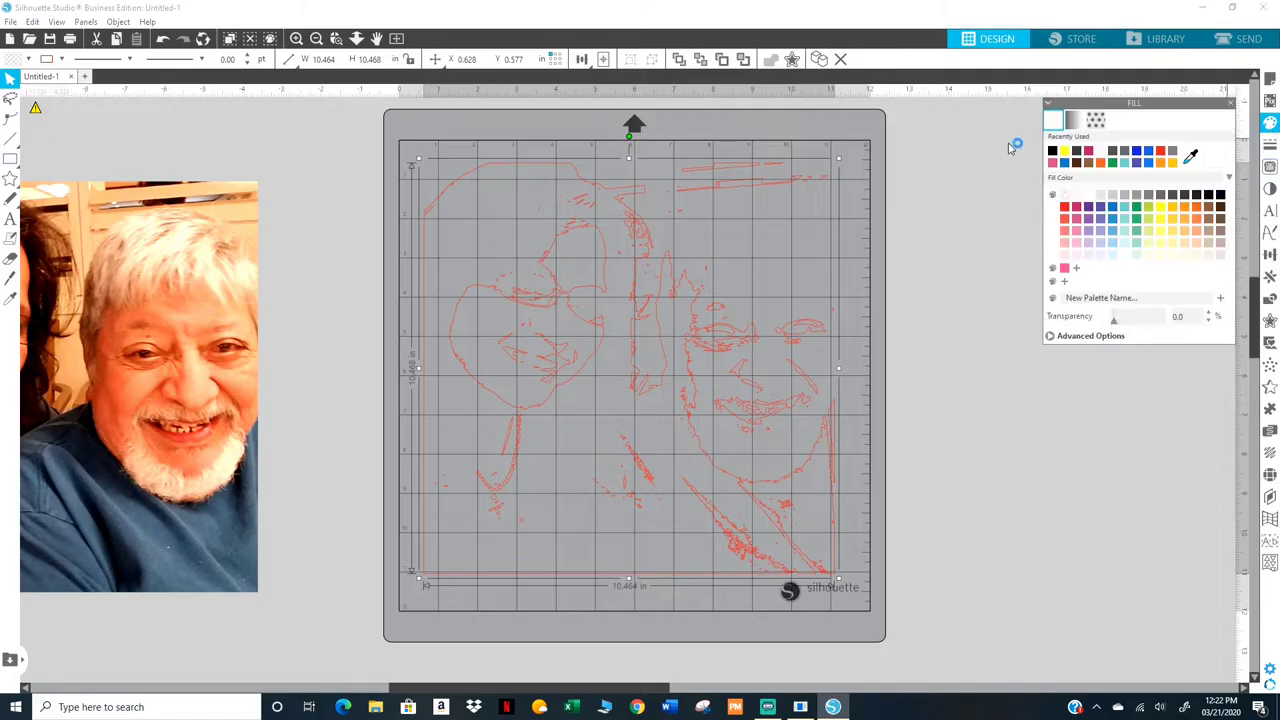
click(1220, 195)
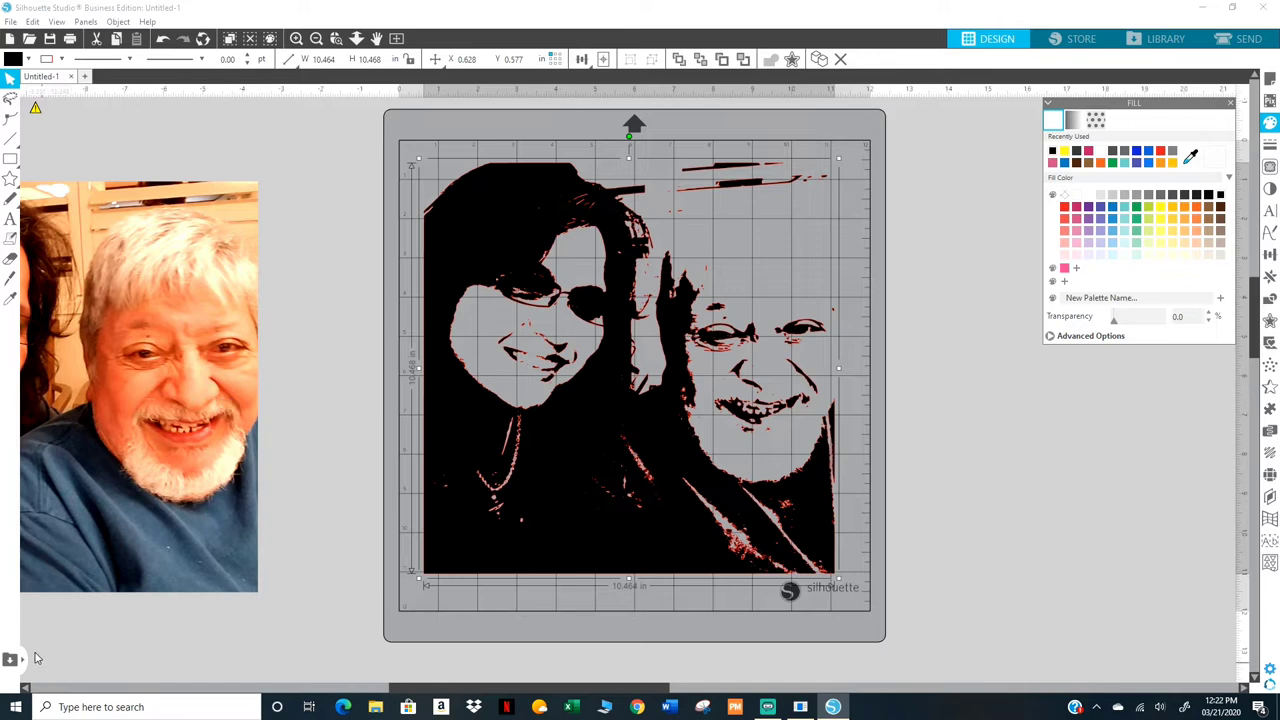
Step: Place the photo fully beside the mat and define a new trace area around all of it
drag(172, 656, 2, 645)
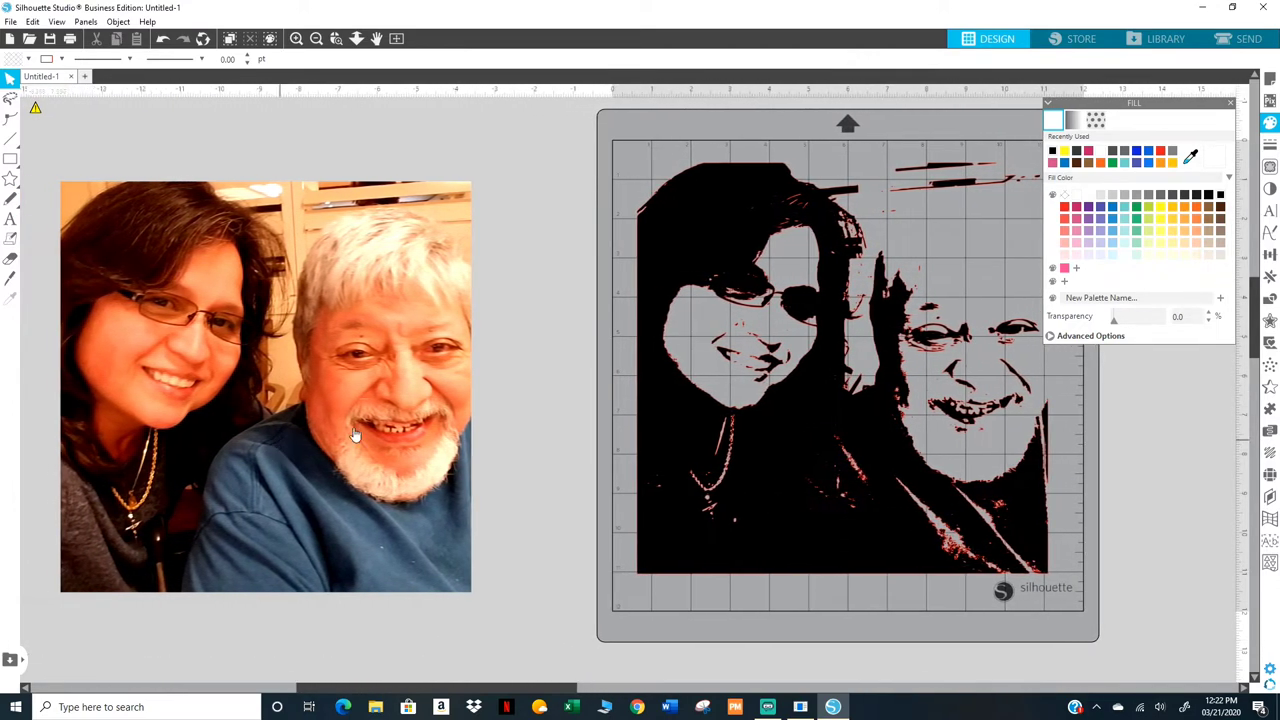
click(1231, 105)
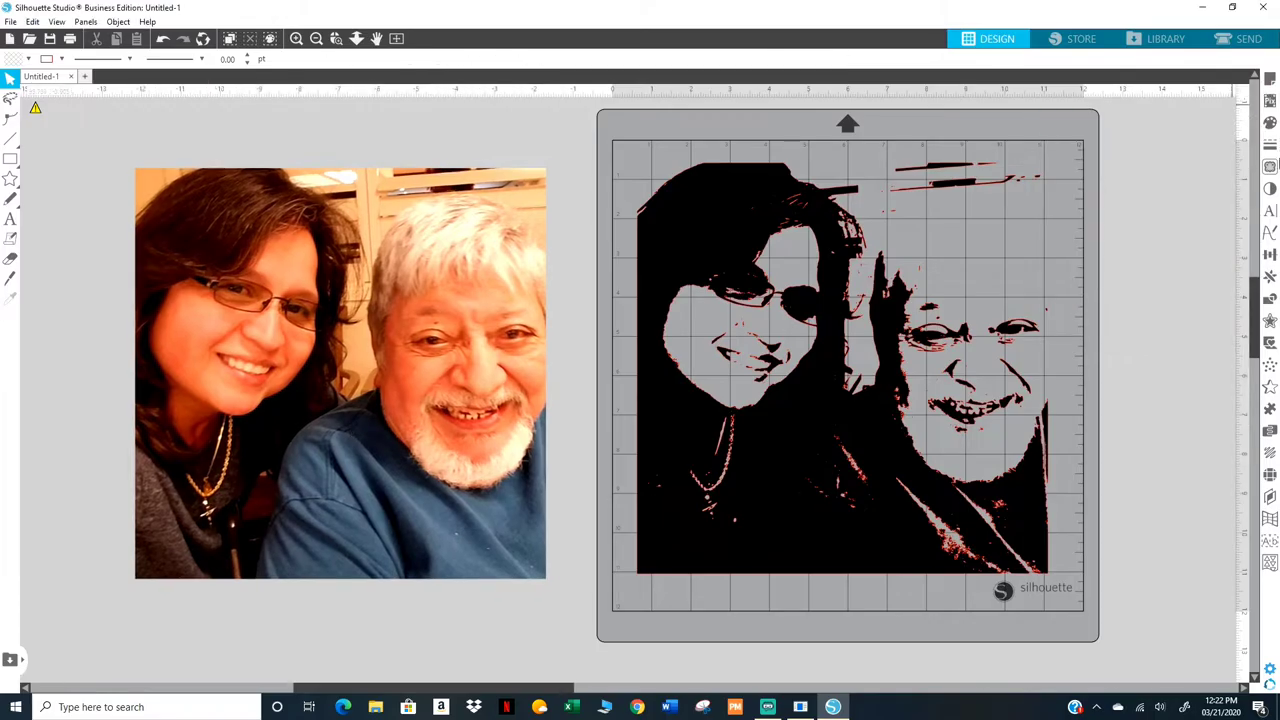
click(1270, 168)
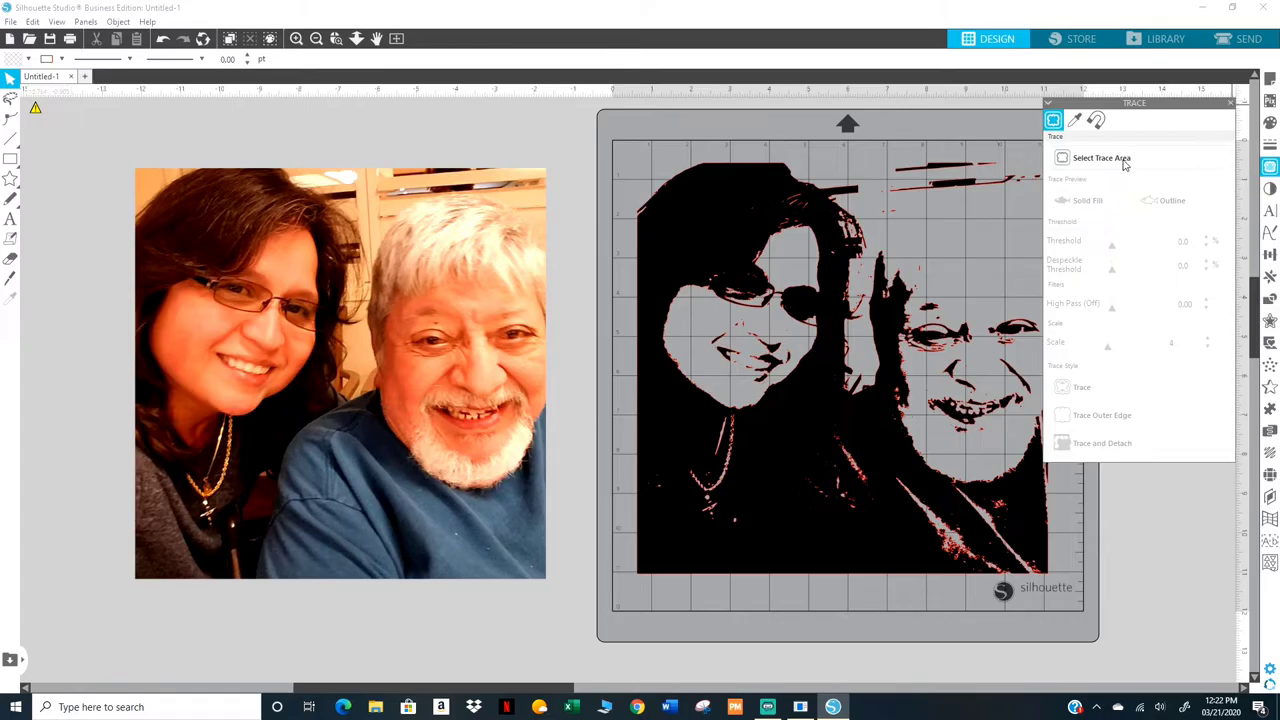
click(1130, 160)
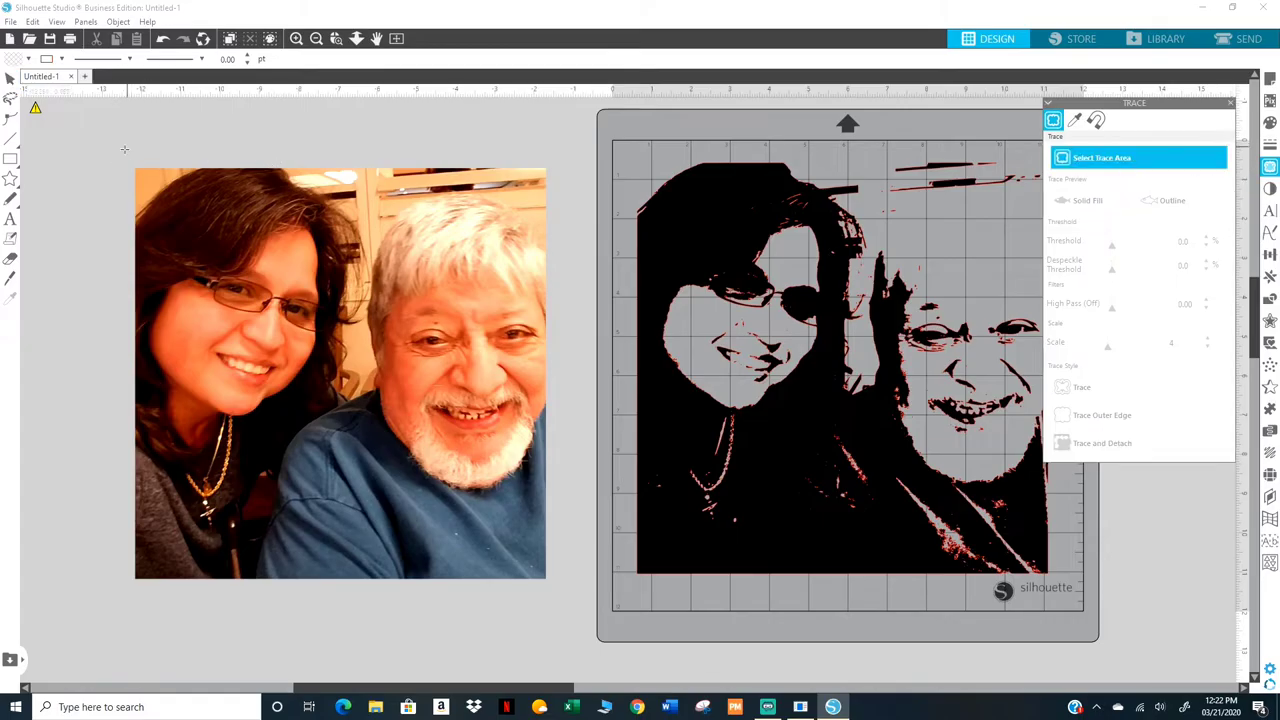
mouse_move(120, 151)
mouse_down()
mouse_move(191, 229)
mouse_move(471, 443)
mouse_move(558, 603)
mouse_up()
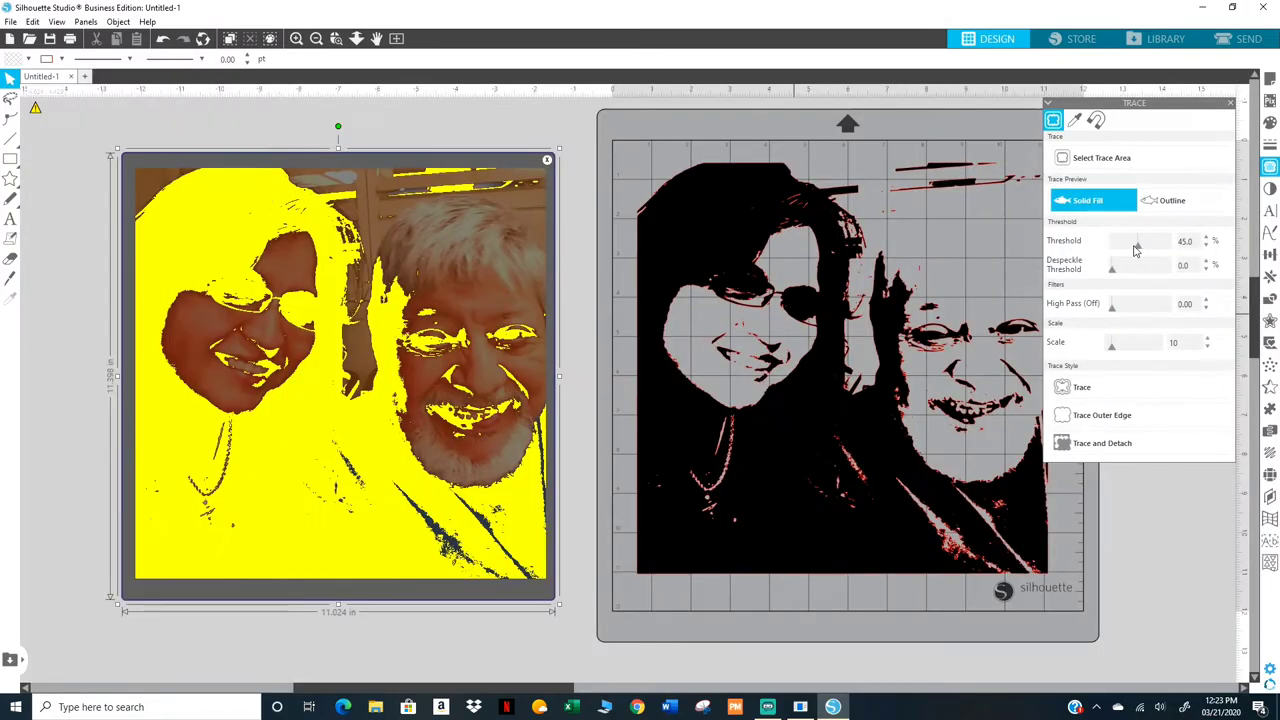
Step: Raise the trace threshold to 72% and trace the entire photo again
drag(1136, 250, 1142, 245)
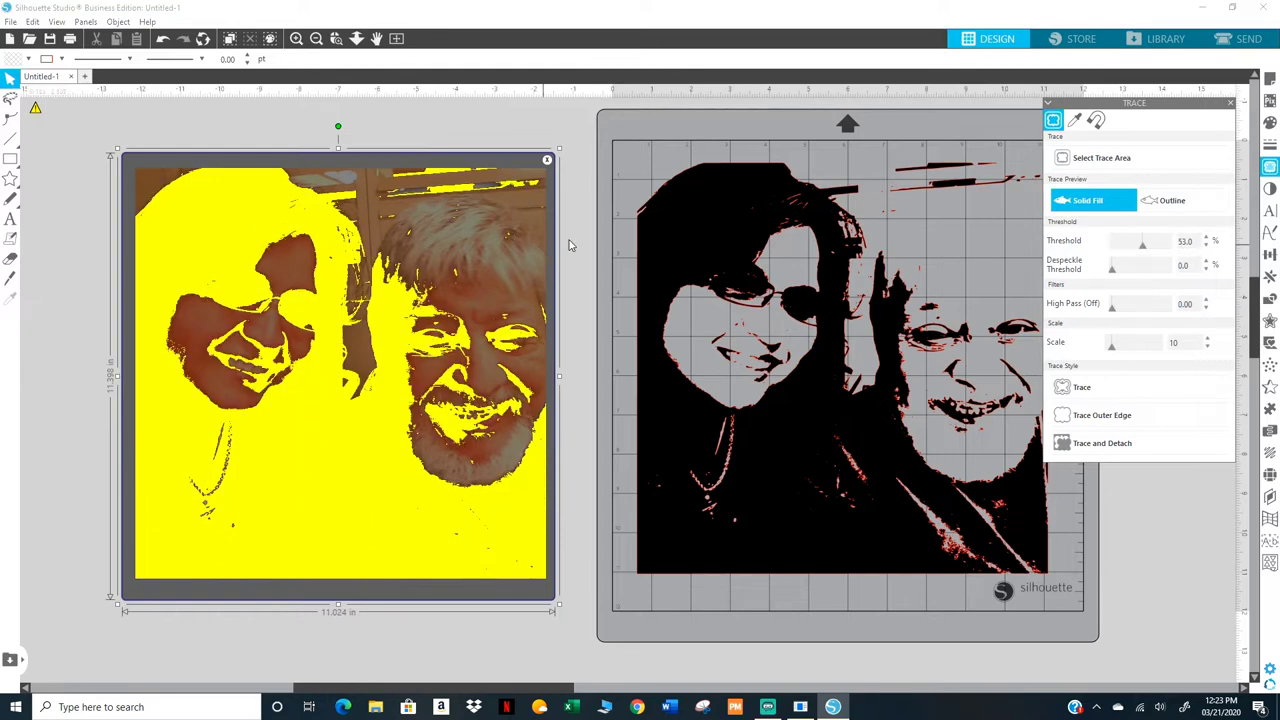
click(1152, 245)
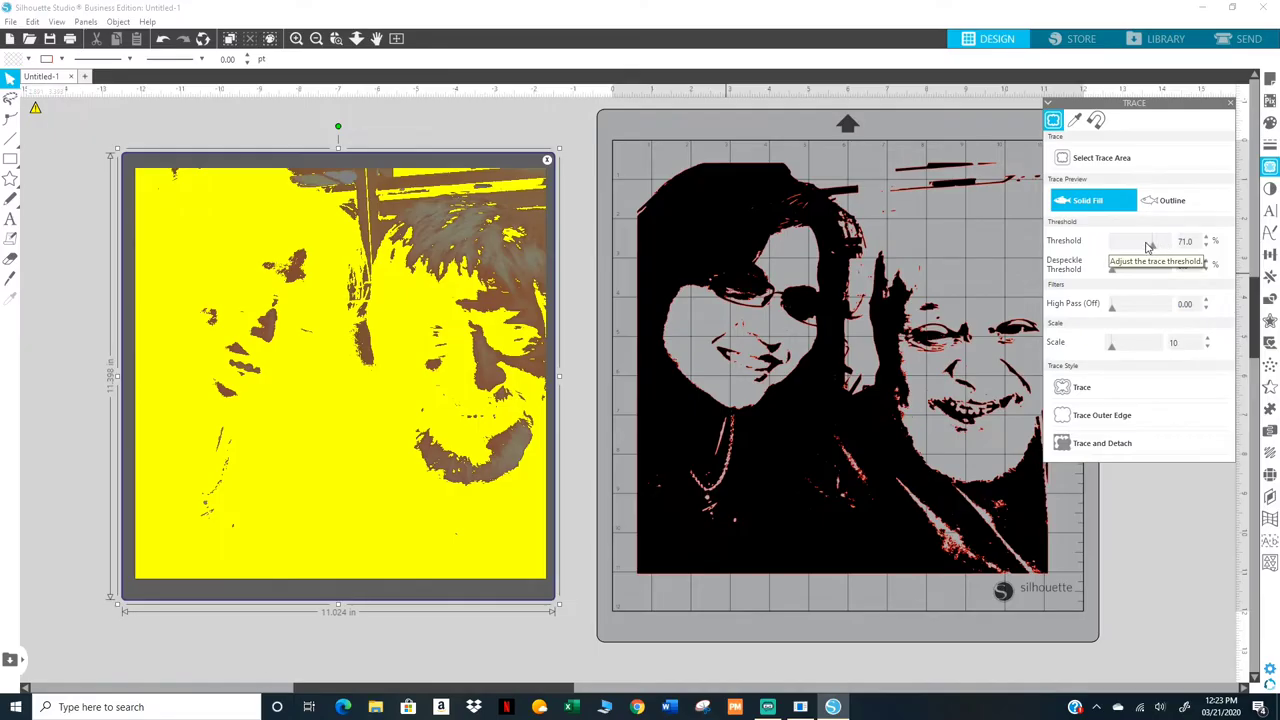
click(1151, 245)
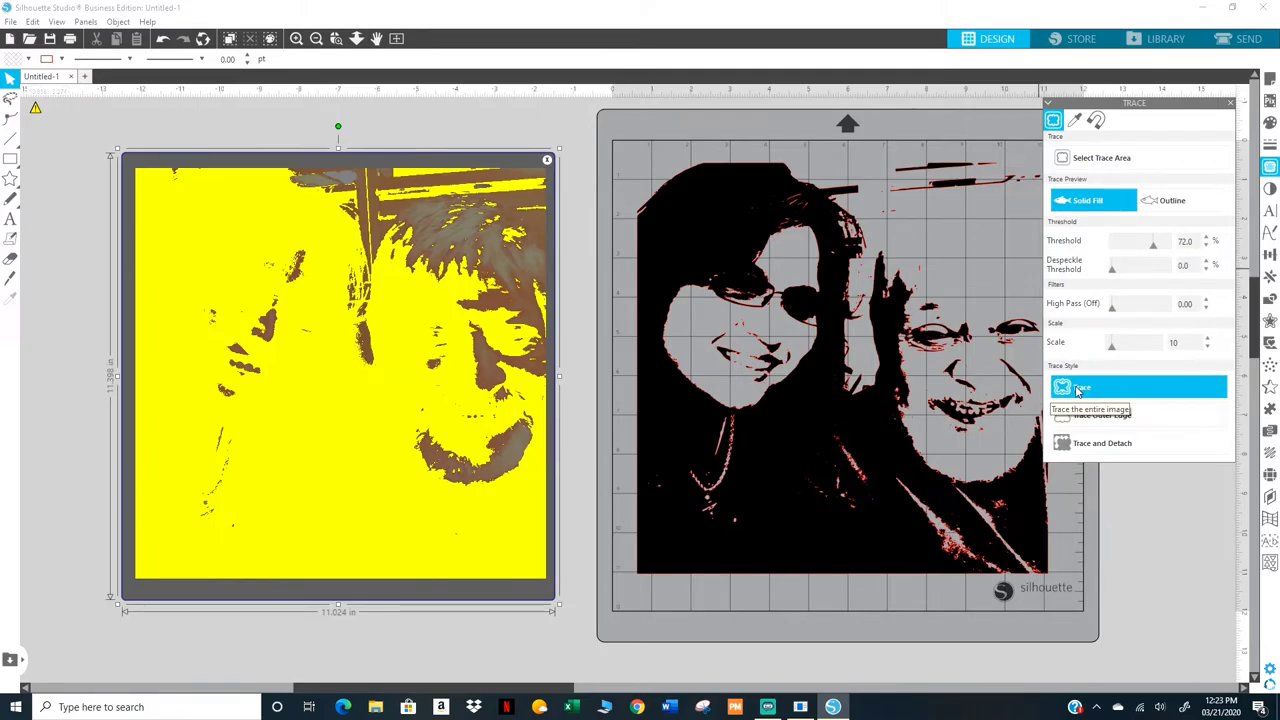
click(1040, 390)
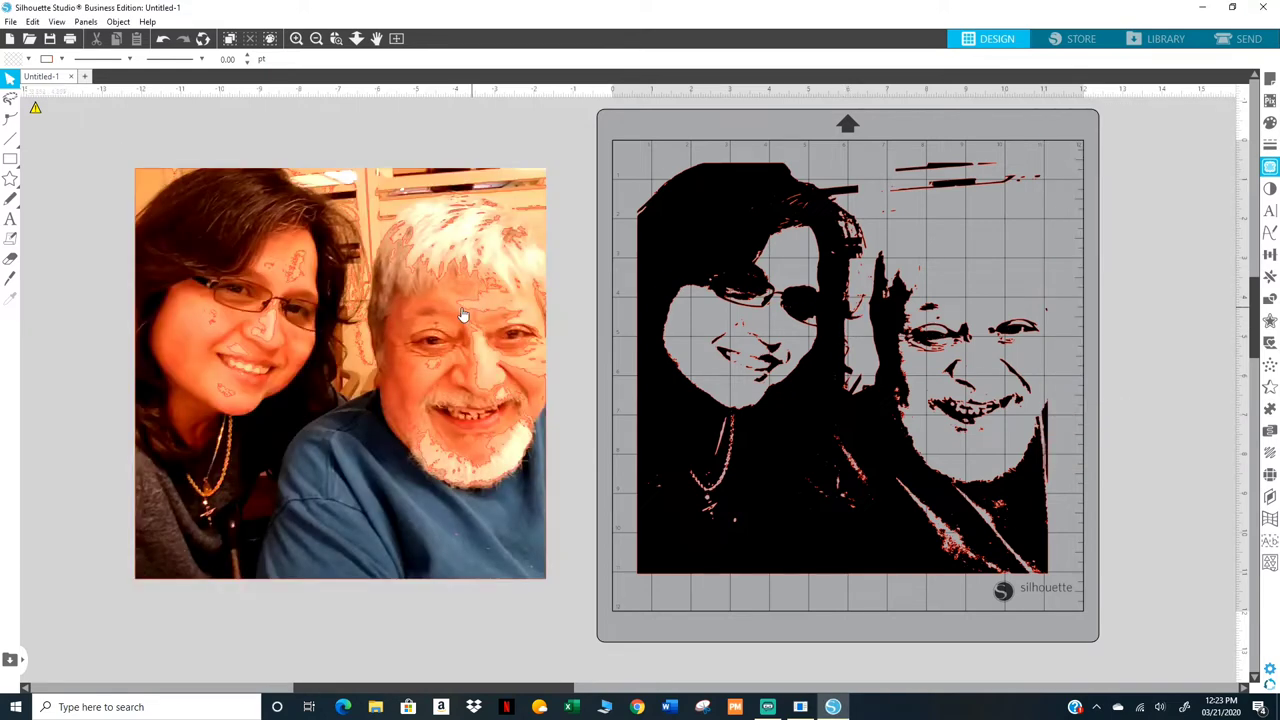
Step: Move the photo away from the second trace and fill that trace with black
drag(434, 318, 33, 385)
click(429, 266)
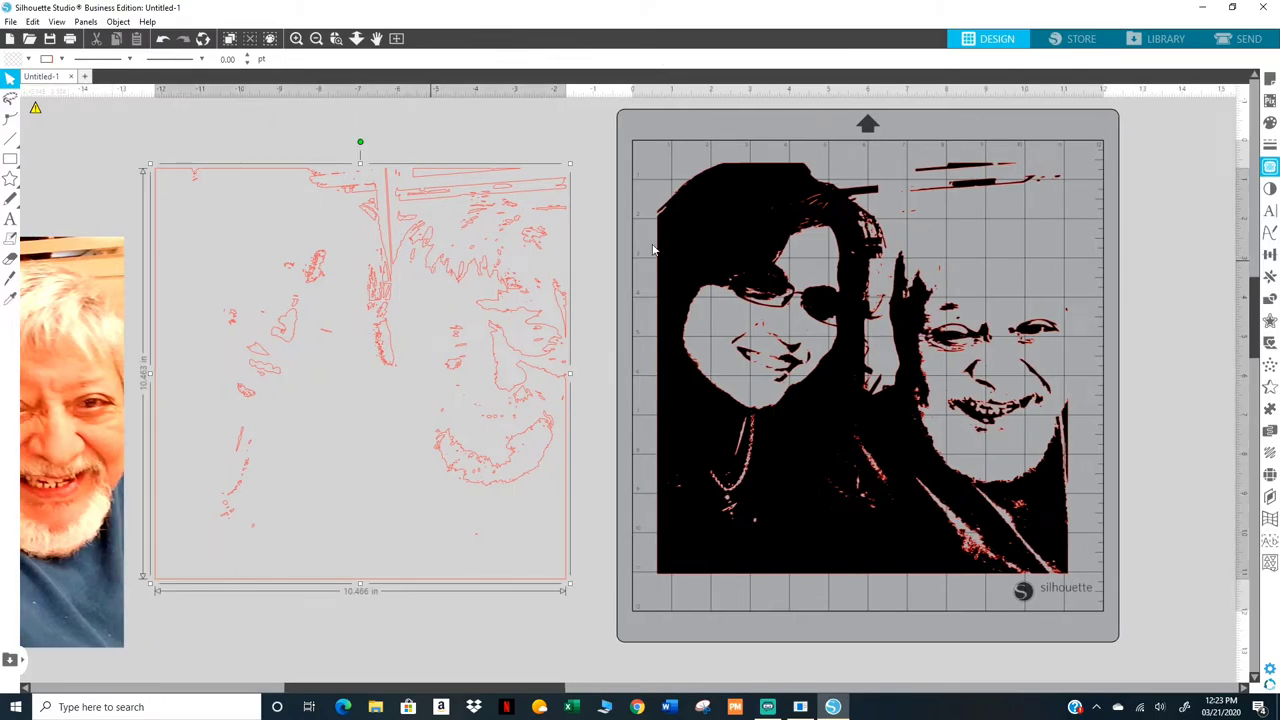
click(1270, 124)
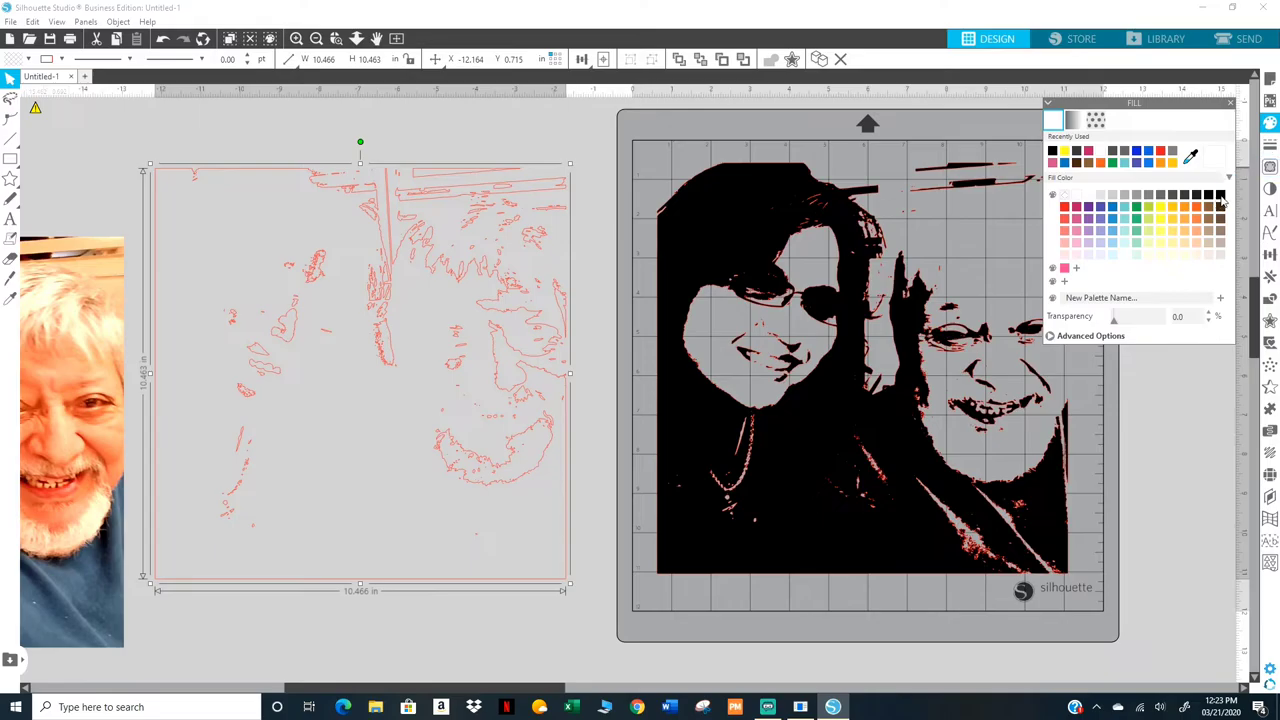
click(1220, 196)
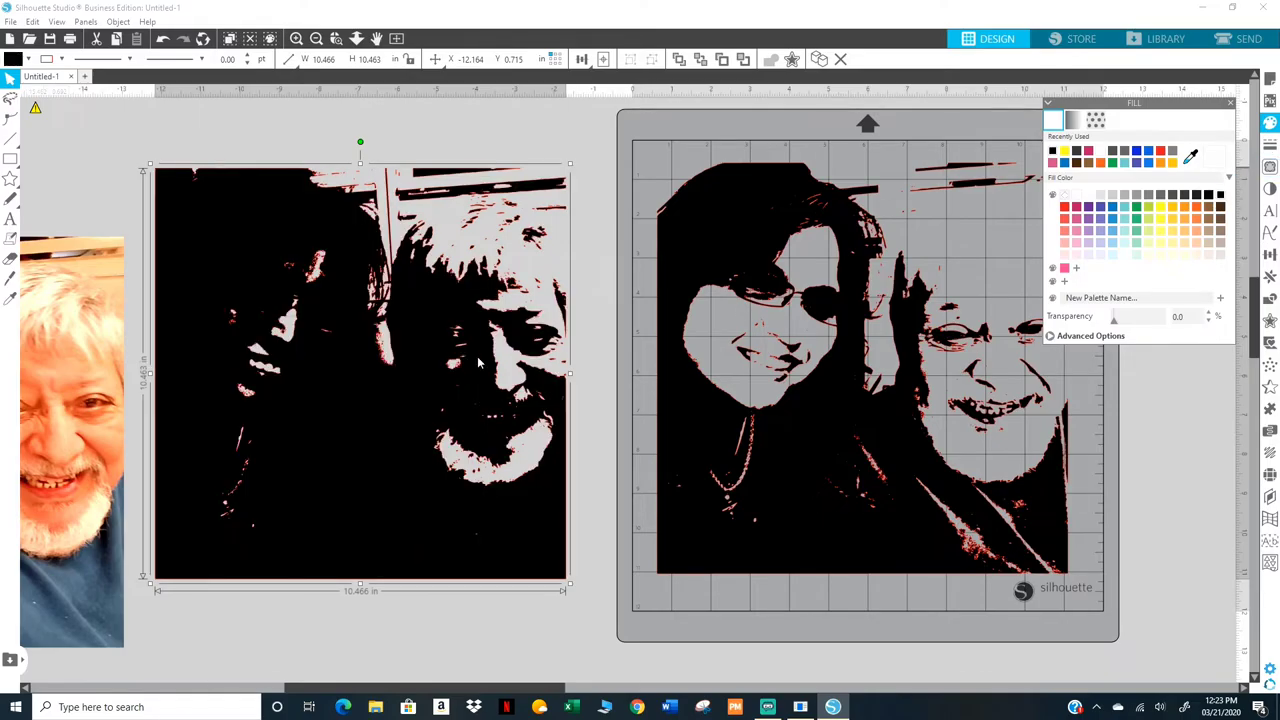
Step: Stack the second trace over the first on the mat, align both traces together, and set the photo beside the mat
mouse_move(303, 395)
mouse_down()
mouse_move(819, 382)
mouse_move(803, 378)
mouse_up()
drag(803, 384, 803, 378)
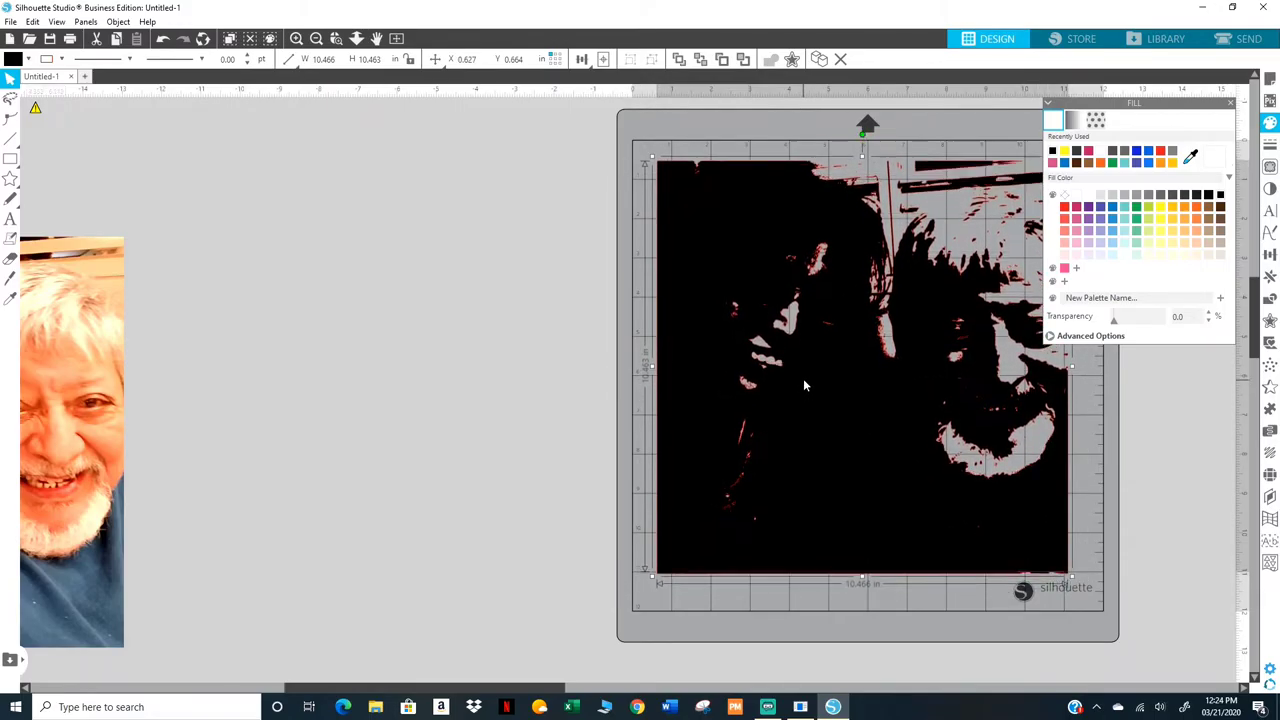
drag(628, 493, 823, 520)
click(117, 22)
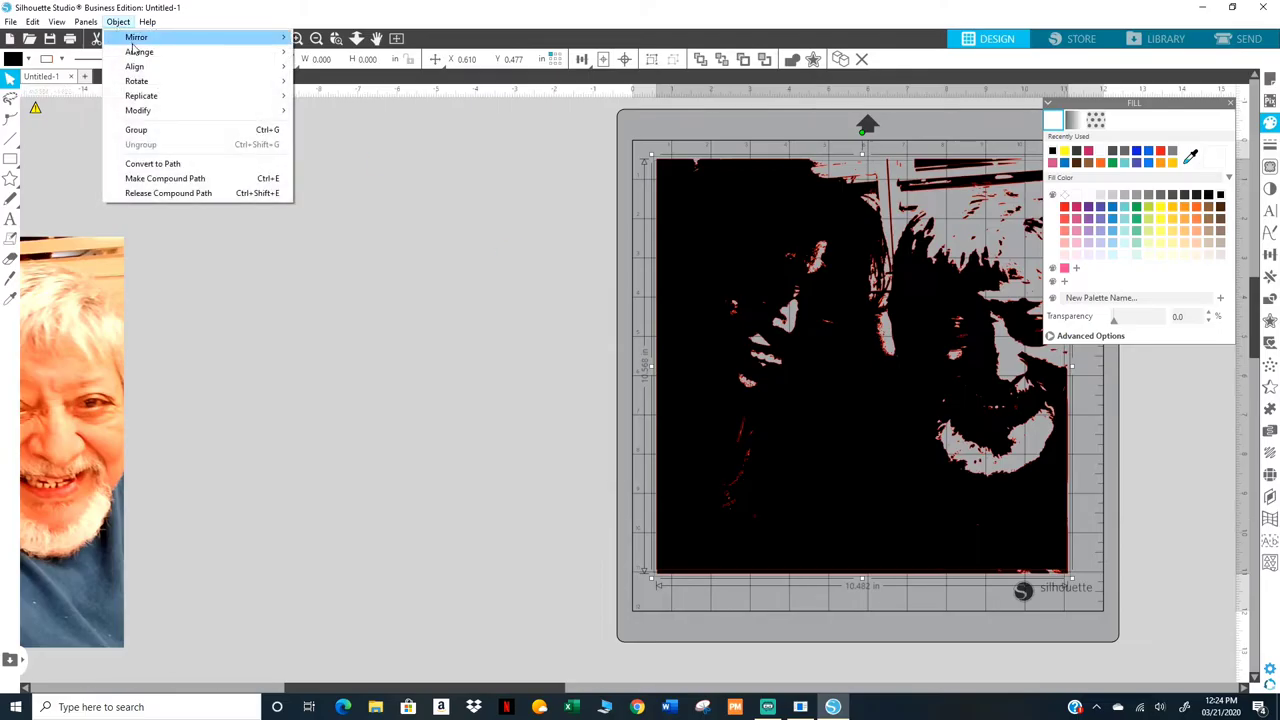
mouse_move(166, 70)
click(330, 101)
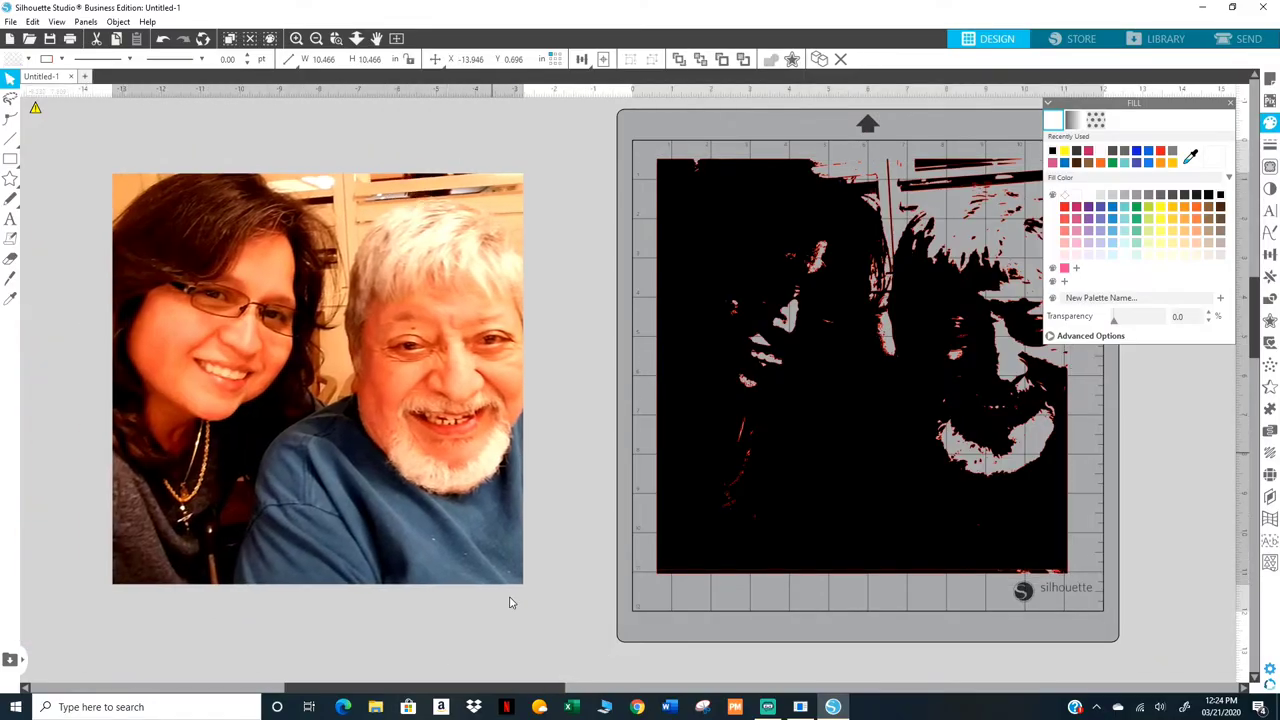
drag(484, 689, 606, 689)
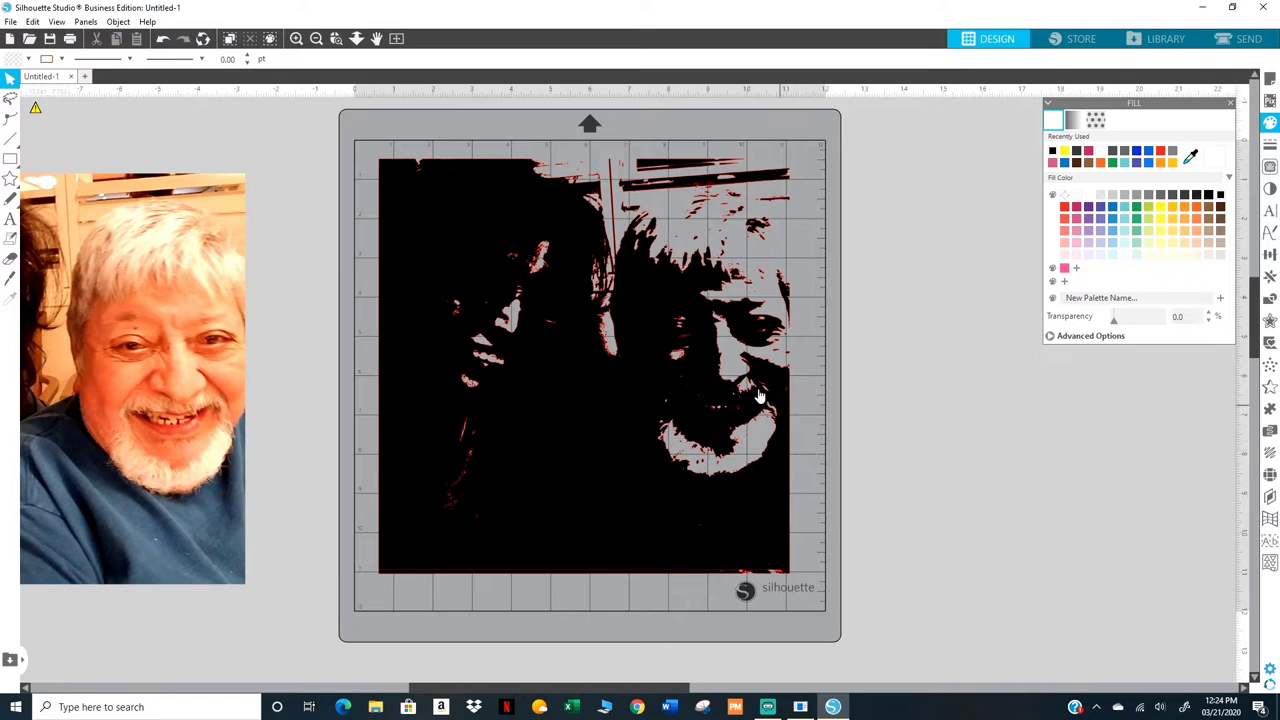
scroll(630, 386, up, 2)
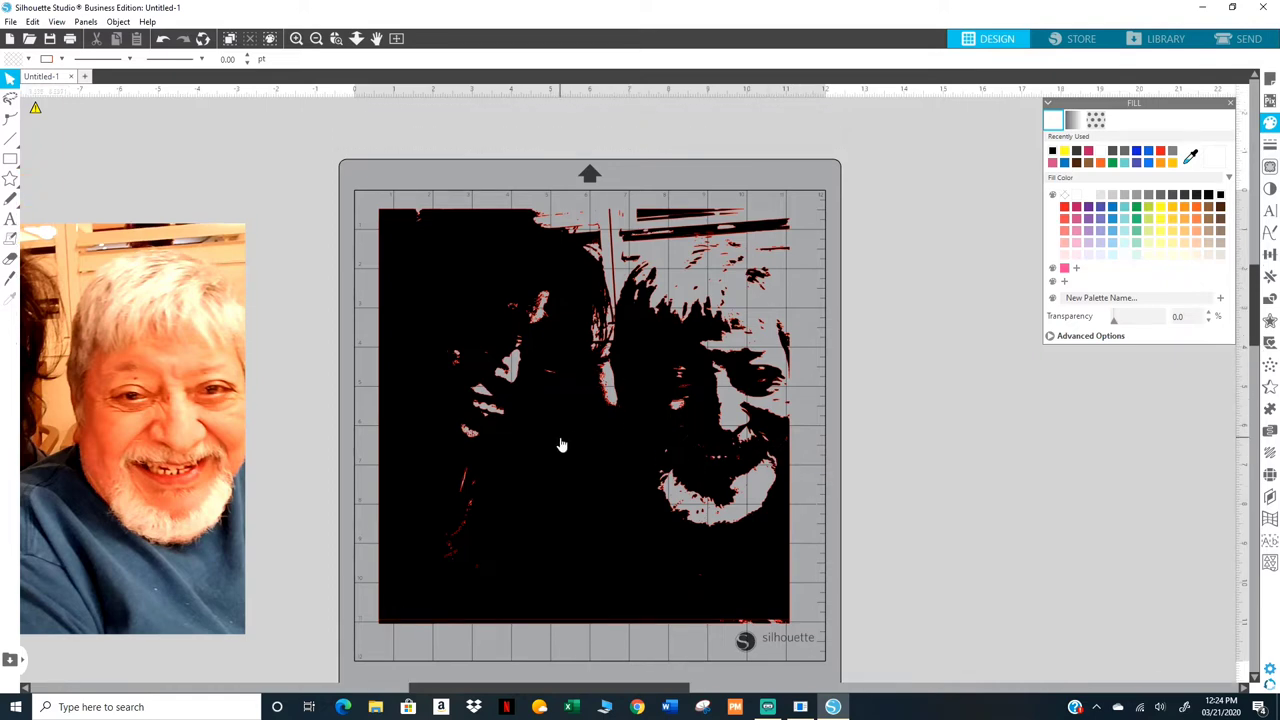
Step: Pull the darker second trace off the stack on the mat and delete it
mouse_move(543, 457)
mouse_down()
mouse_move(715, 504)
mouse_move(1026, 462)
mouse_up()
key(Delete)
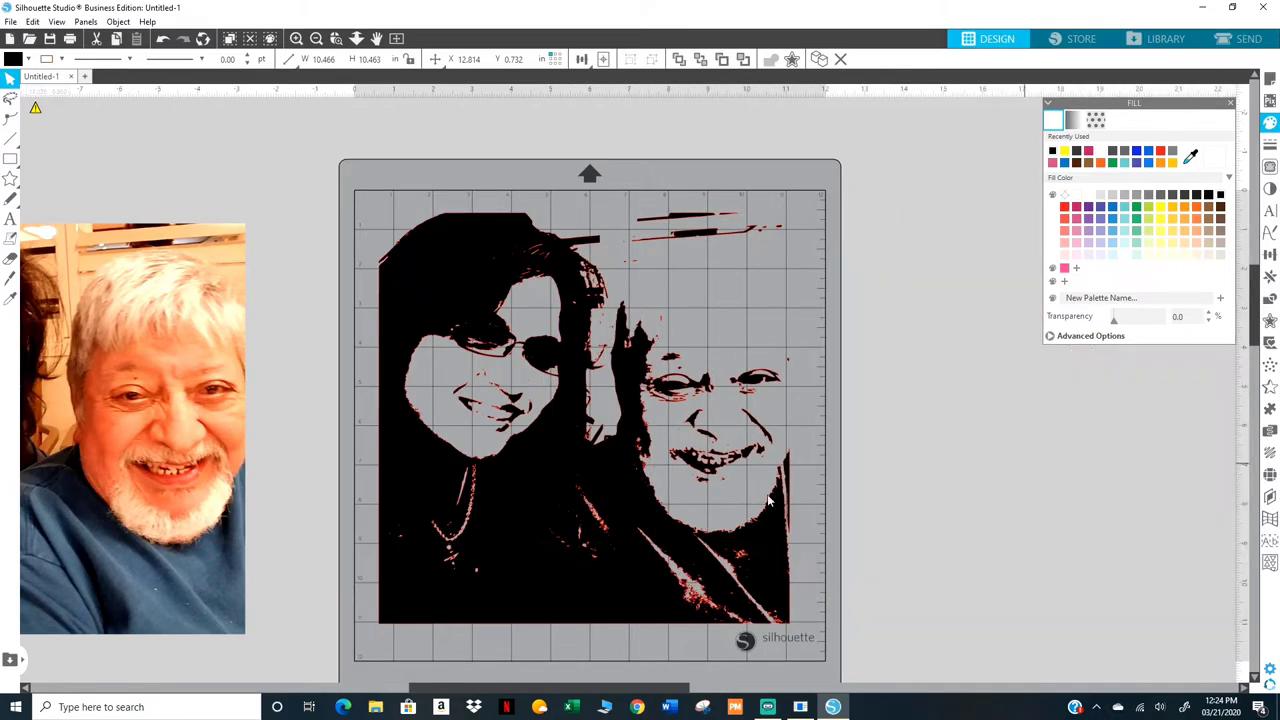
Step: Define a trace area around only the man's hair and forehead in the photo and trace it at a 79% threshold
drag(109, 660, 240, 663)
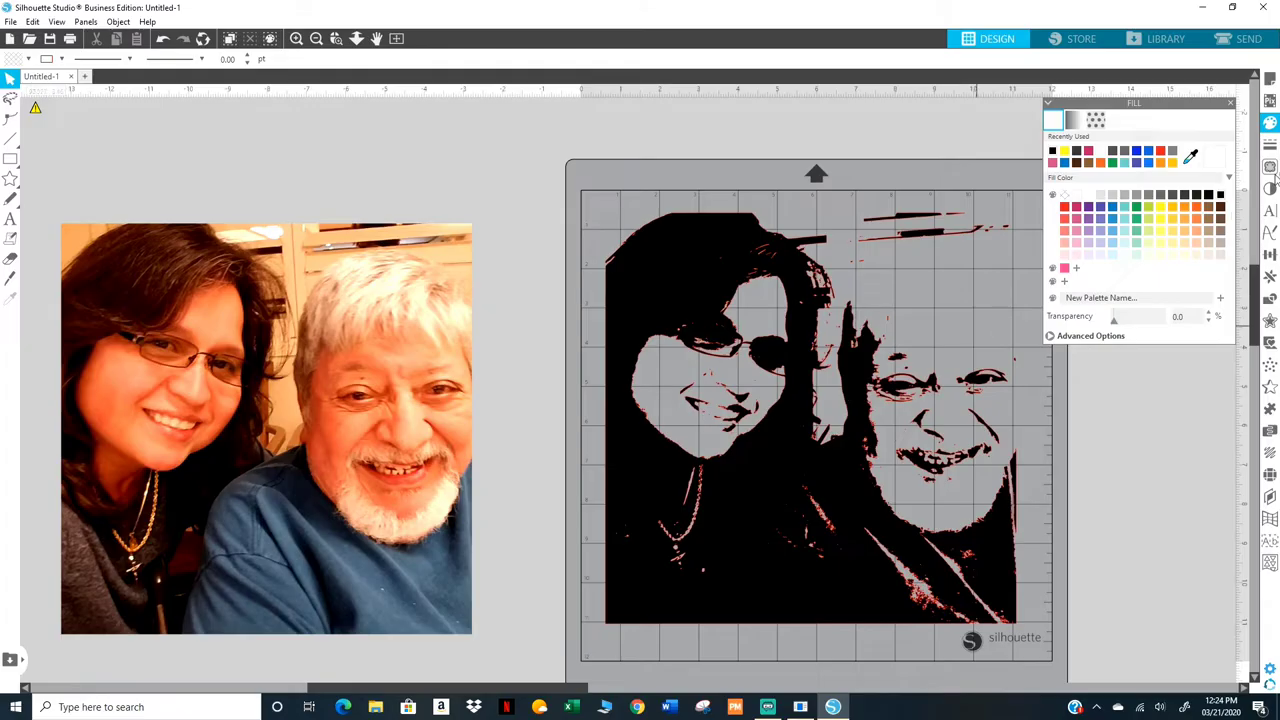
click(1270, 167)
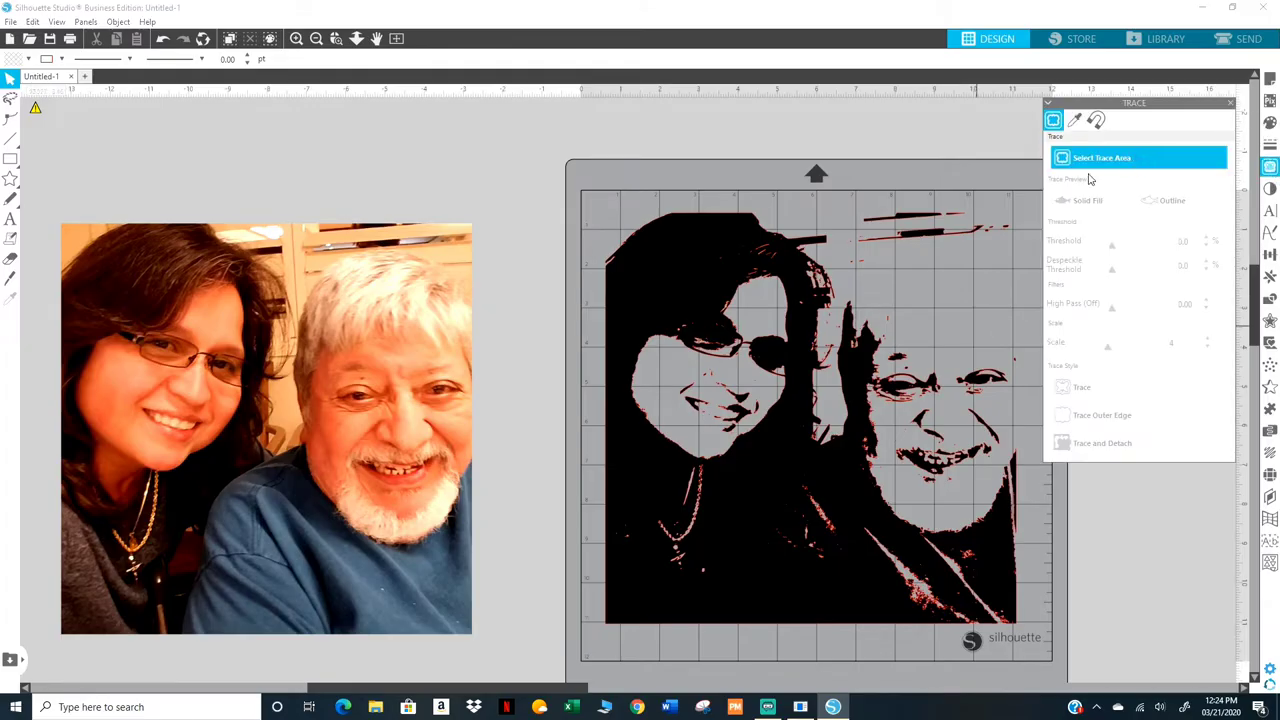
mouse_move(304, 237)
mouse_down()
mouse_move(348, 360)
mouse_move(496, 374)
mouse_up()
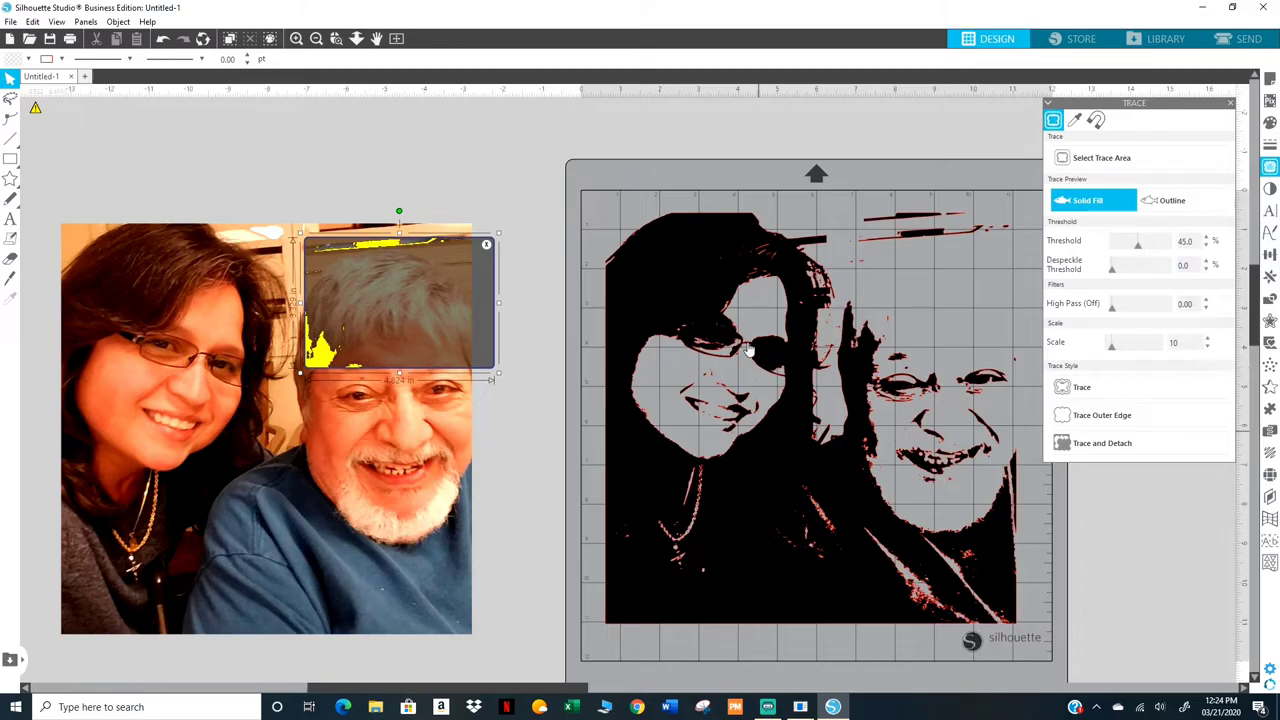
click(1155, 245)
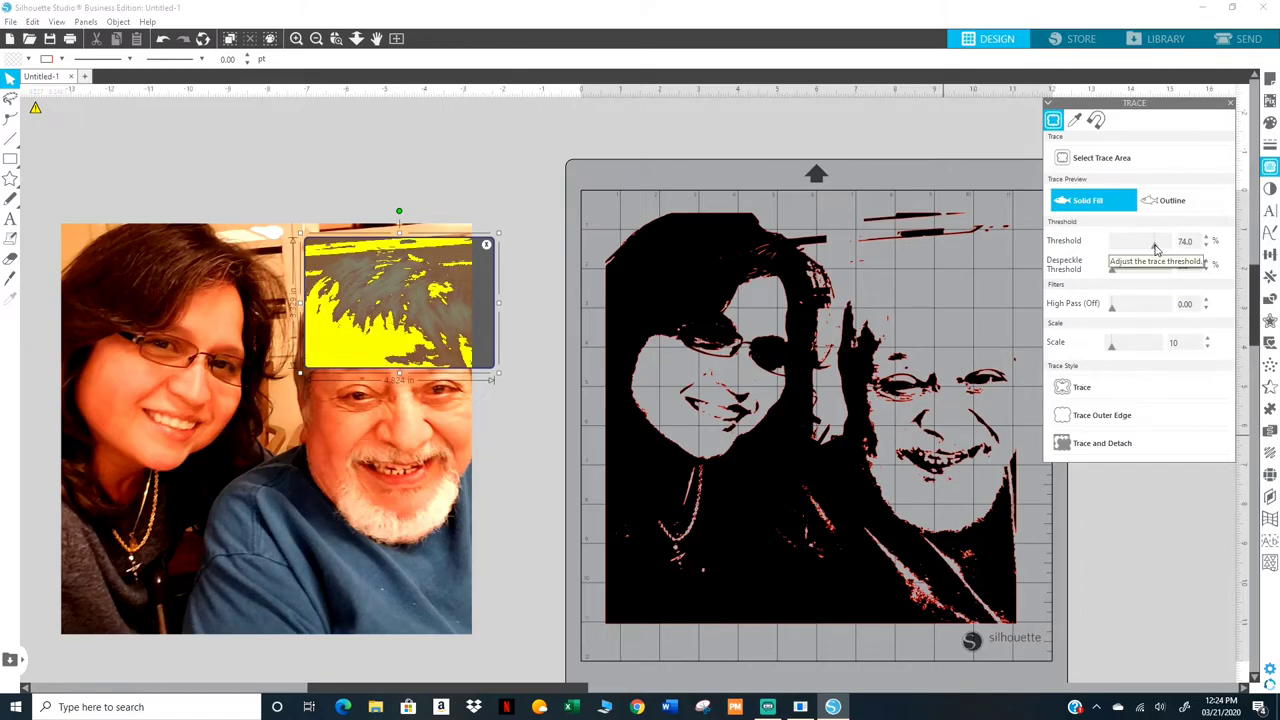
click(1164, 243)
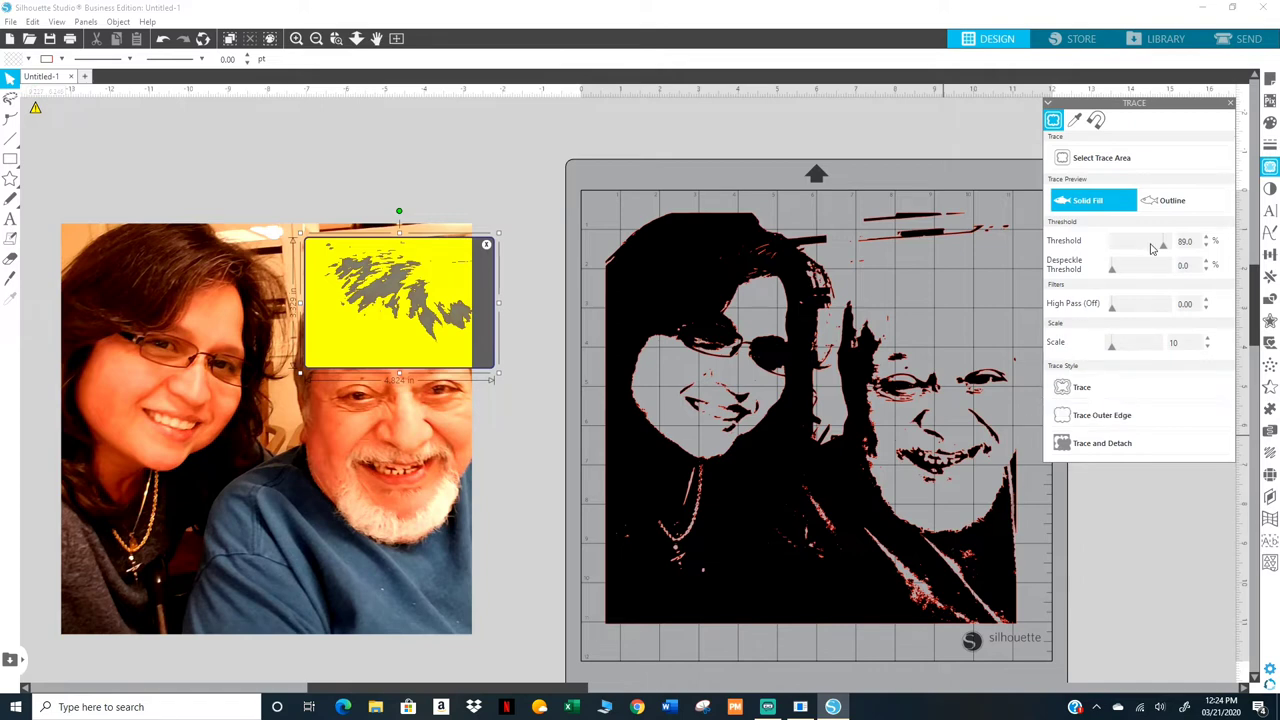
drag(1160, 245, 1156, 245)
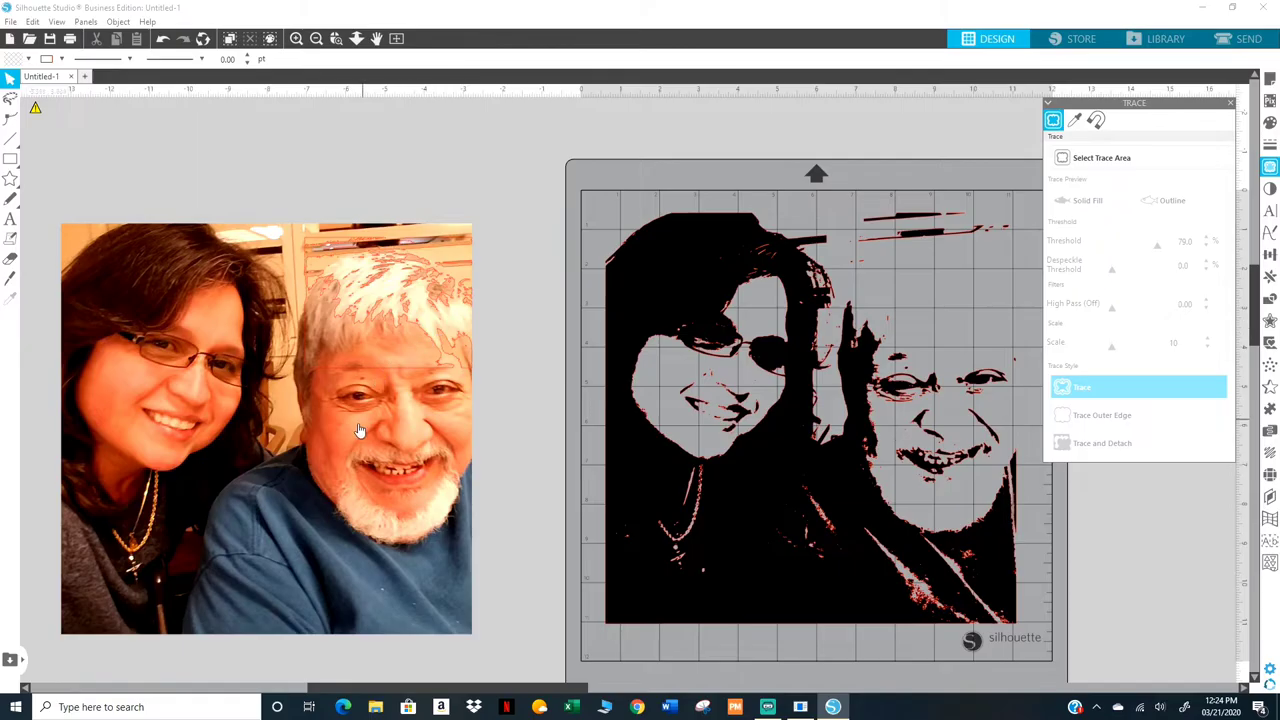
Step: Move the photo away from the new hair trace and release that trace's compound path
drag(360, 430, 86, 447)
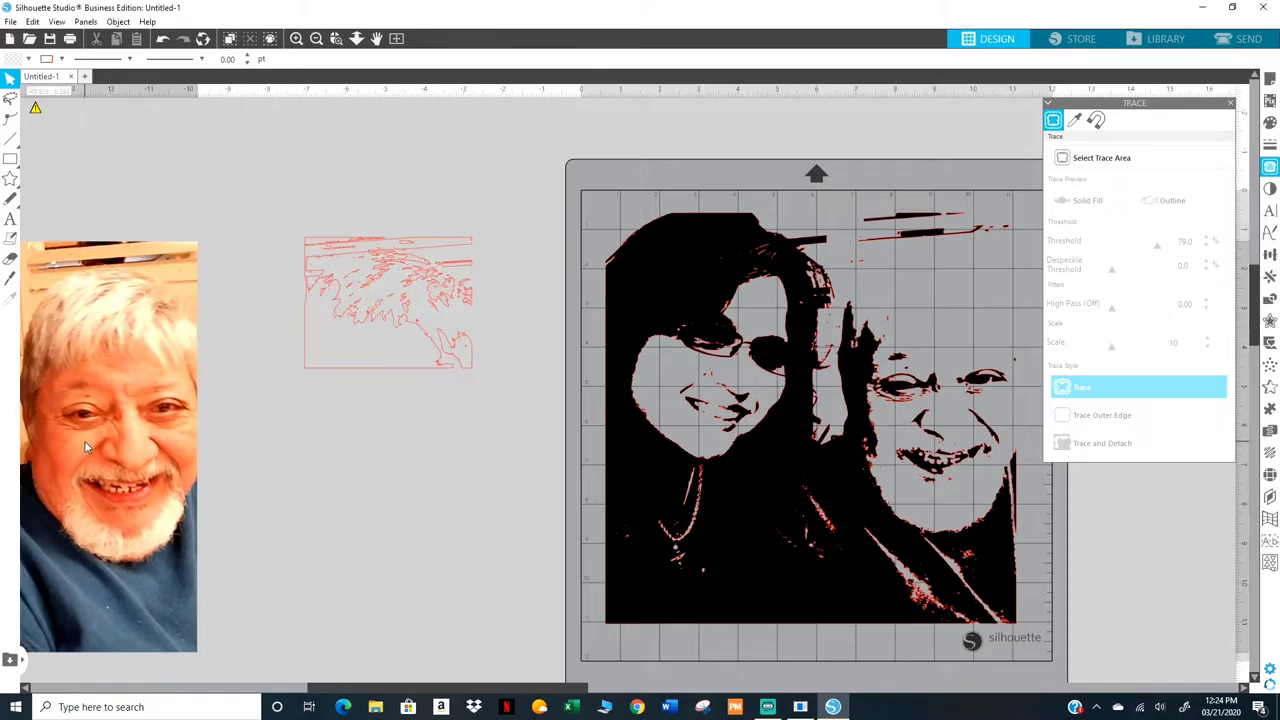
click(400, 322)
right_click(400, 320)
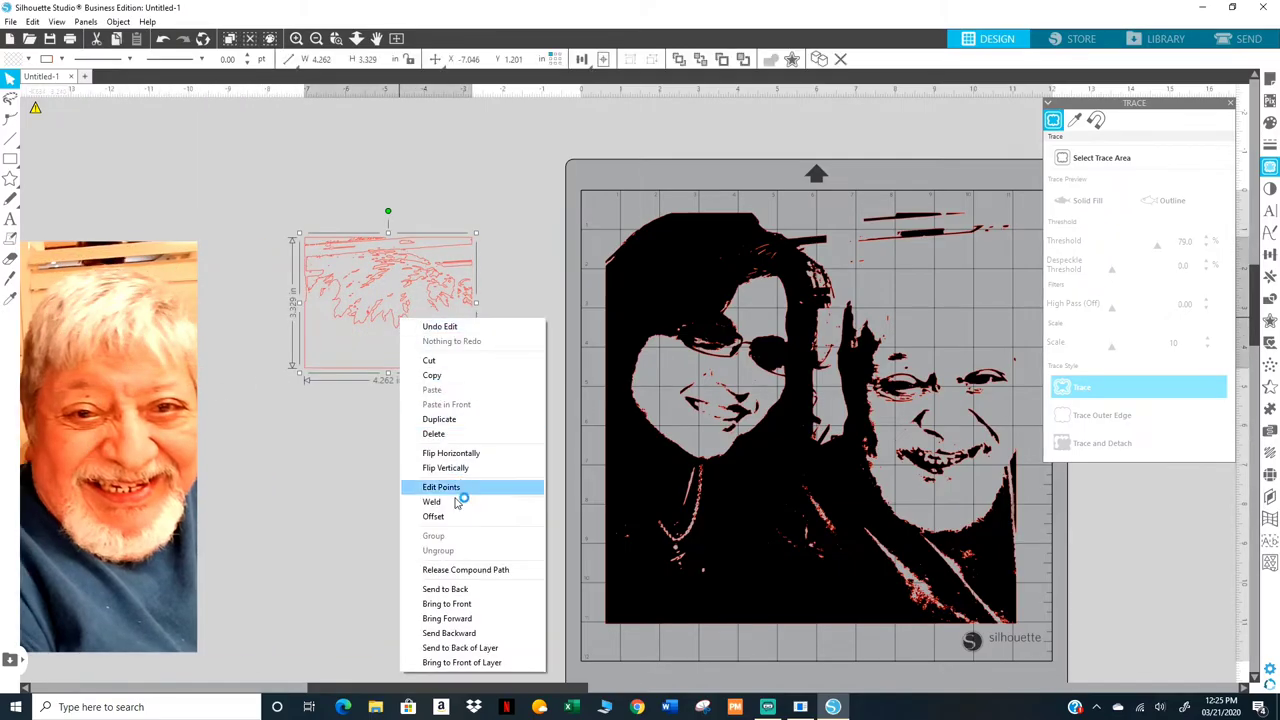
click(466, 571)
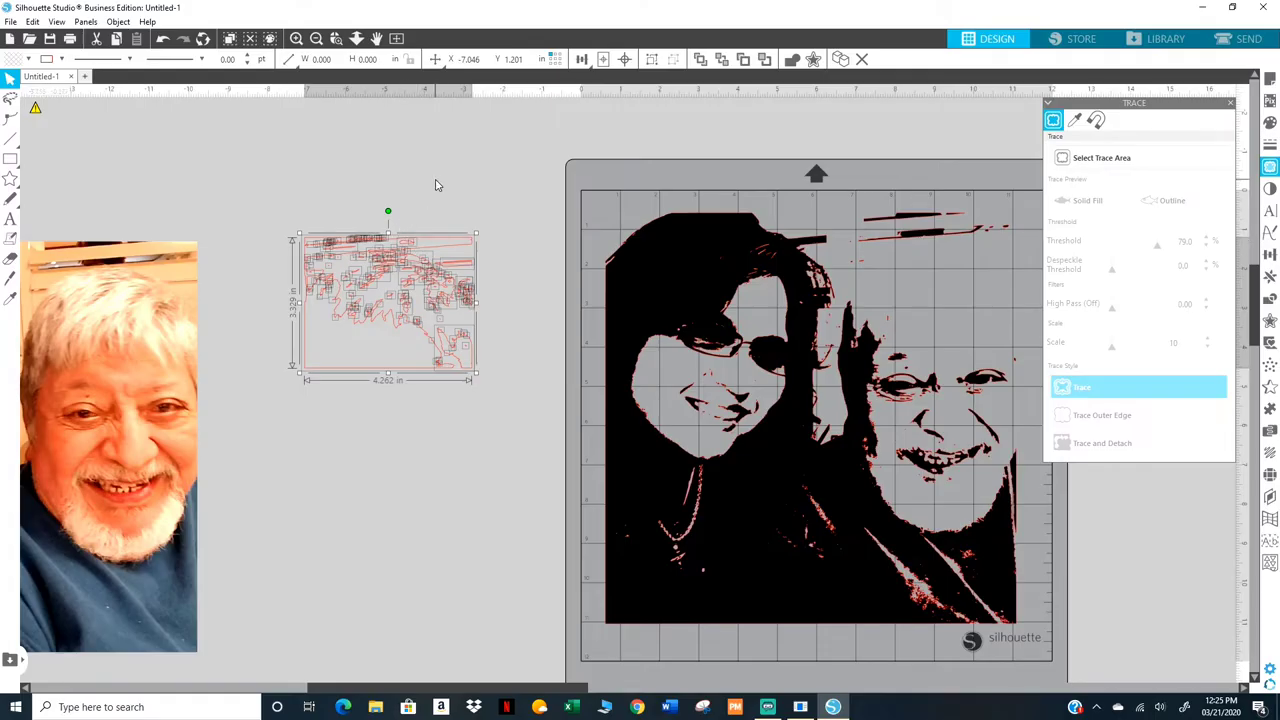
click(435, 185)
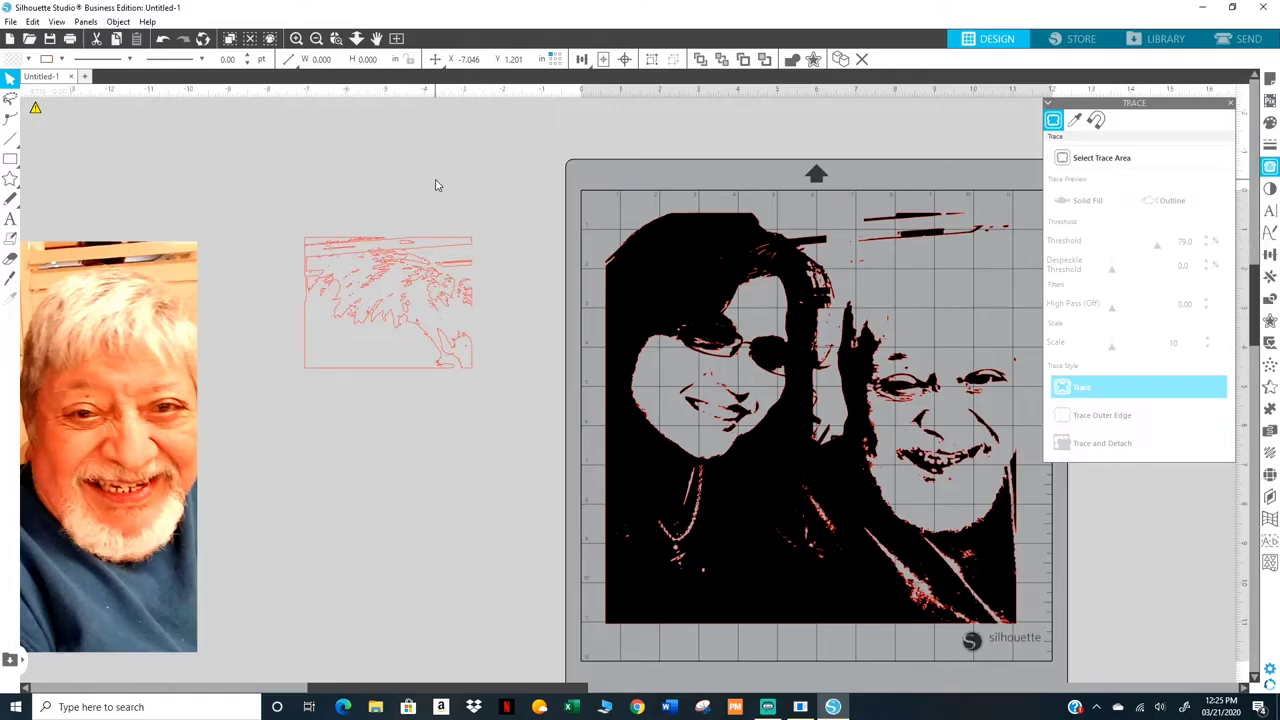
Step: Delete the background strips above the right side of the hair and the large outer outline of the hair trace
click(410, 245)
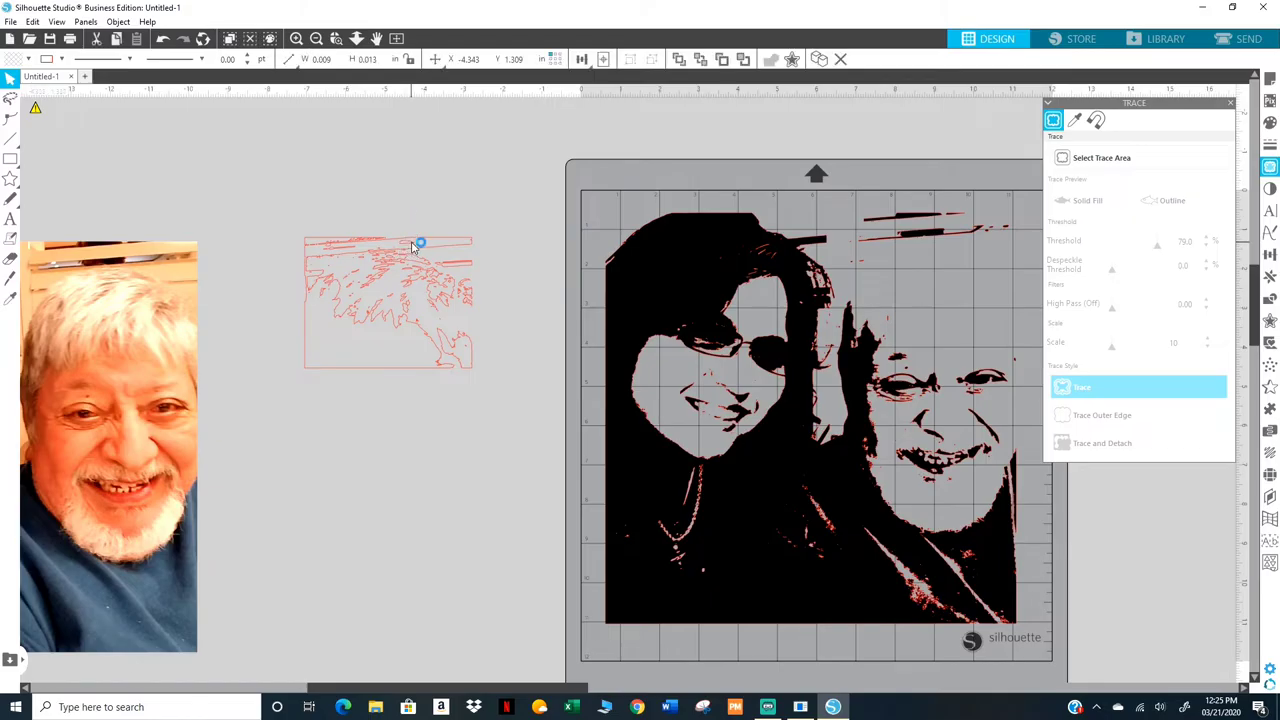
click(408, 252)
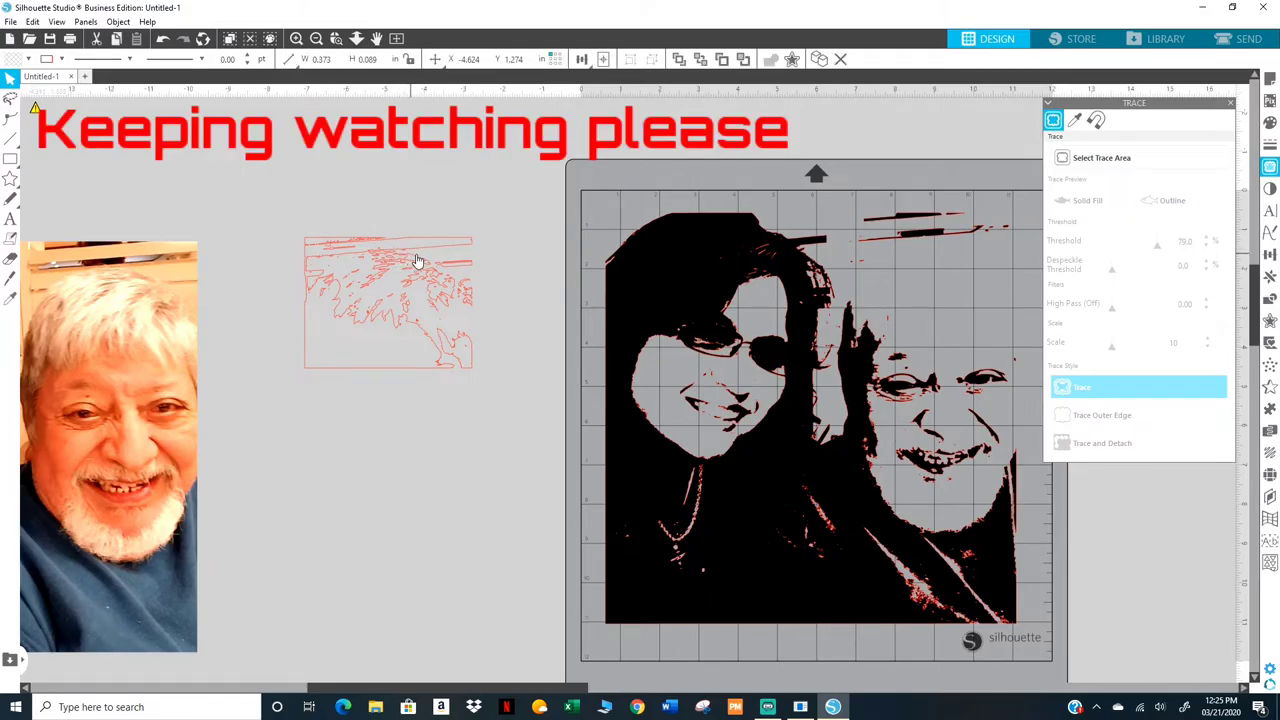
click(470, 271)
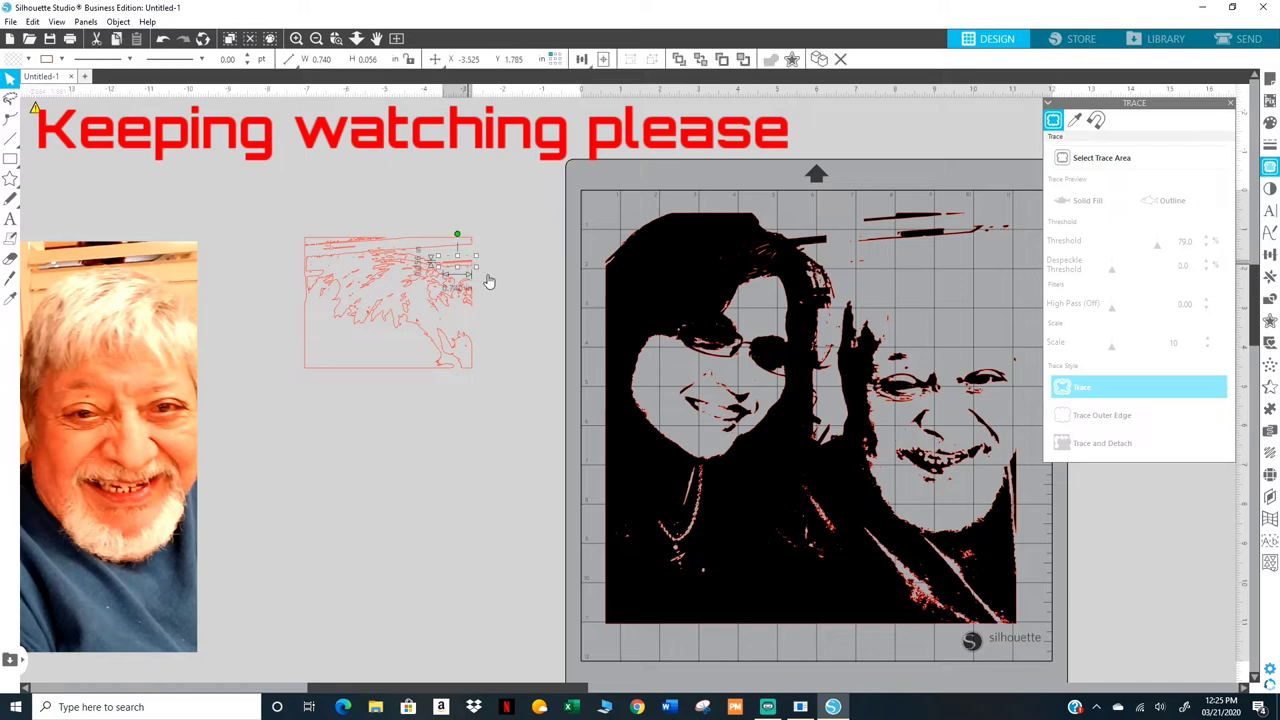
click(482, 278)
click(472, 271)
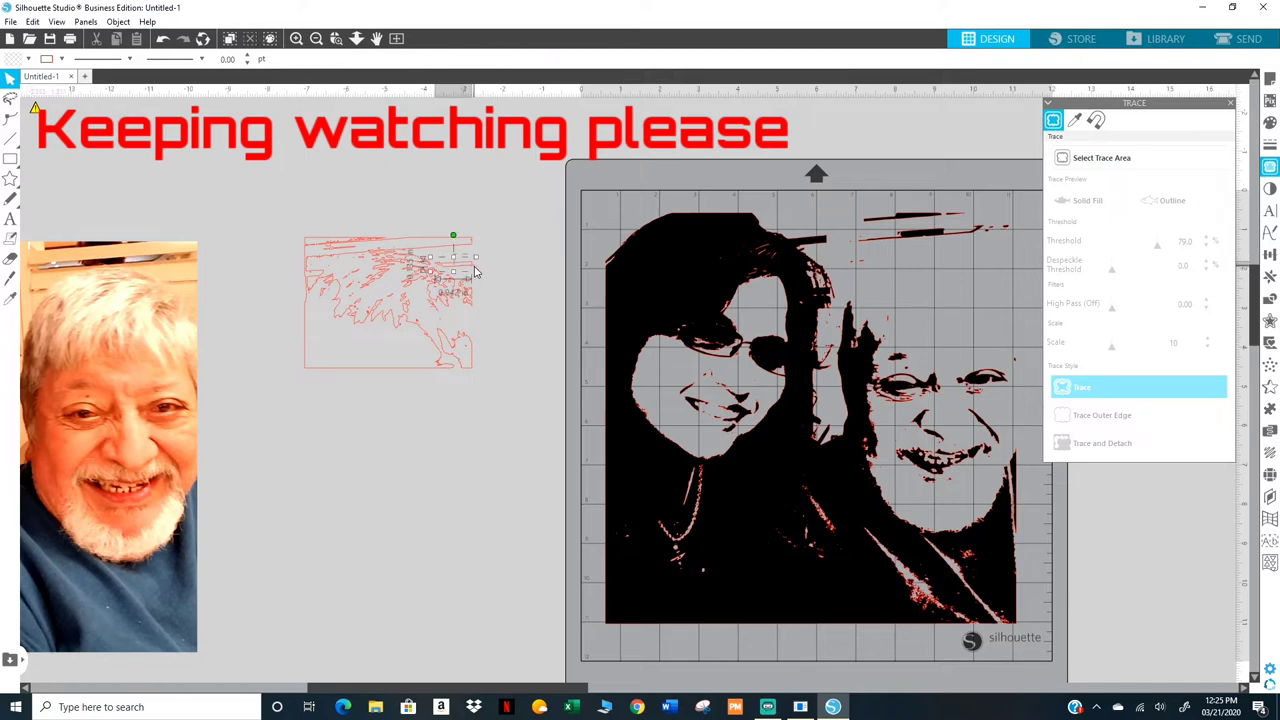
click(475, 274)
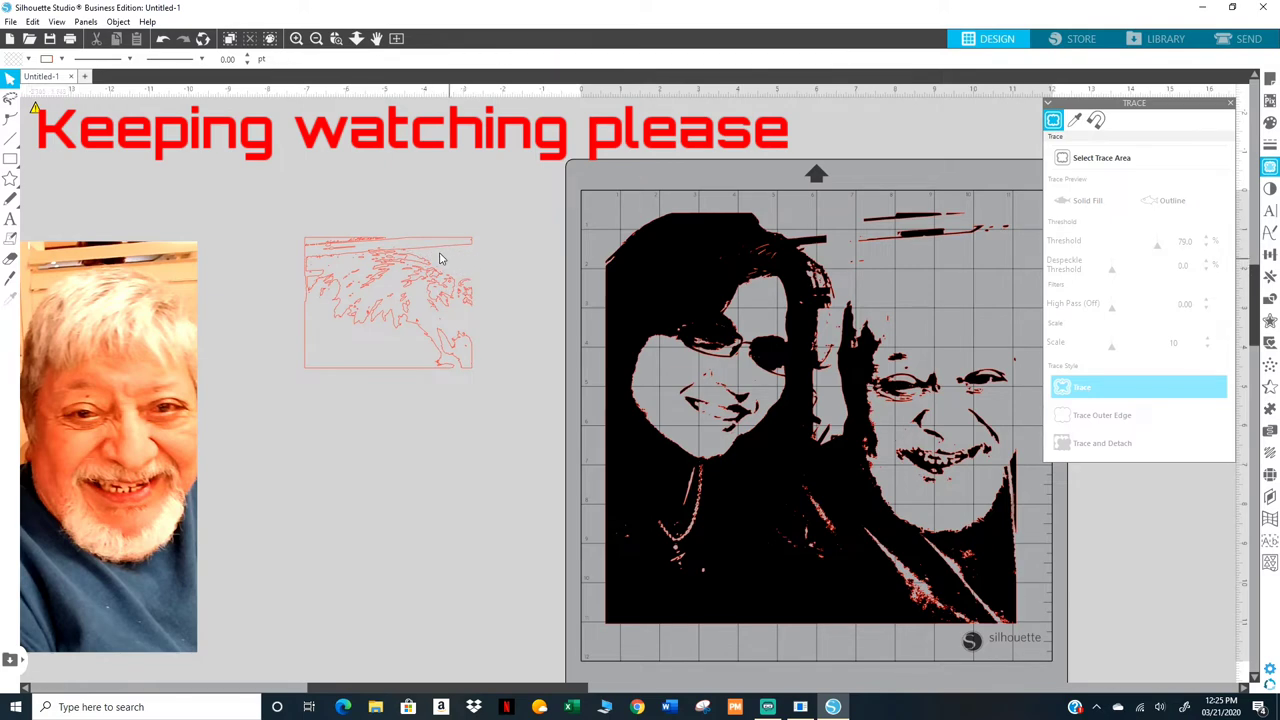
mouse_move(443, 257)
mouse_down()
mouse_move(434, 229)
mouse_move(241, 129)
mouse_up()
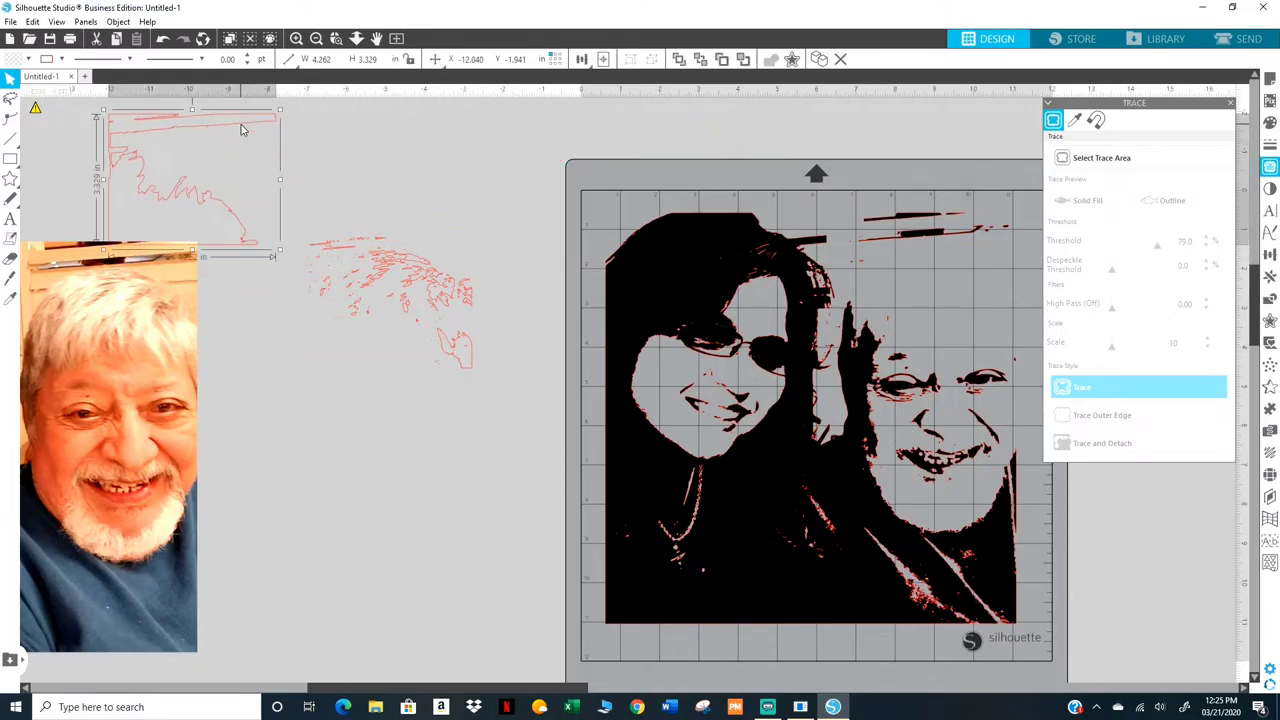
key(Delete)
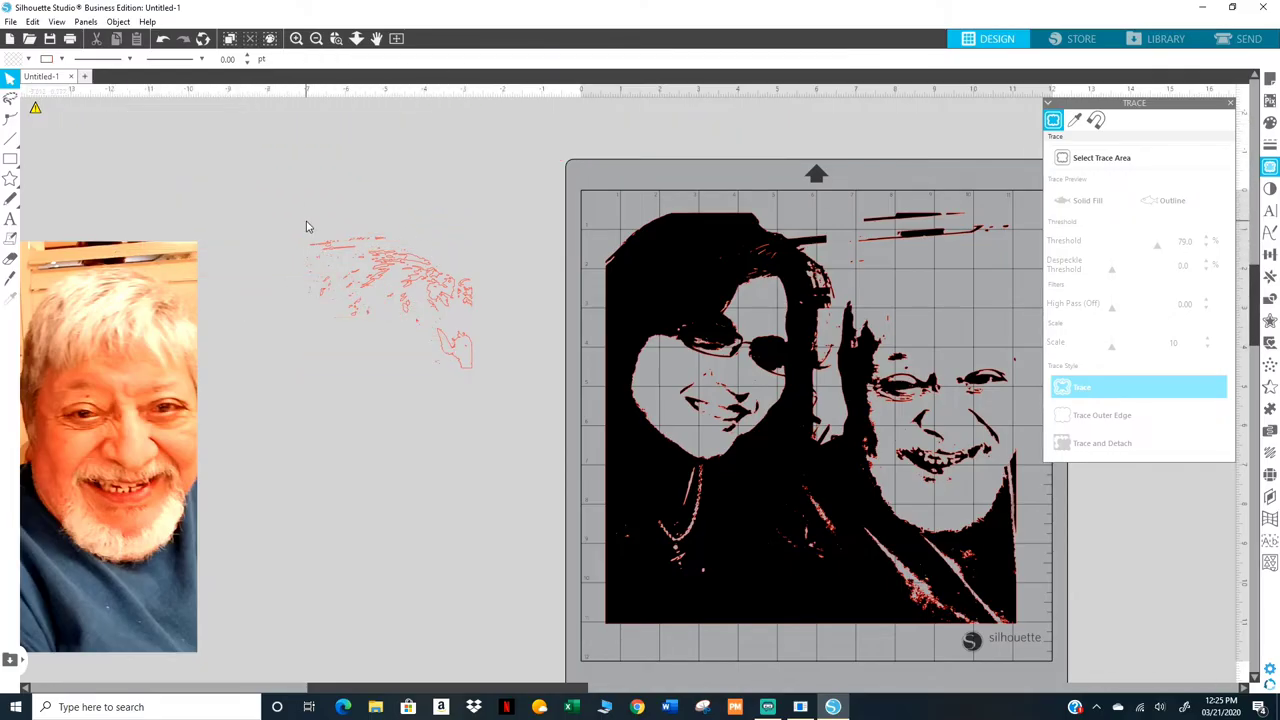
Step: Delete the remaining small background pieces above the left side of the hair trace
click(370, 238)
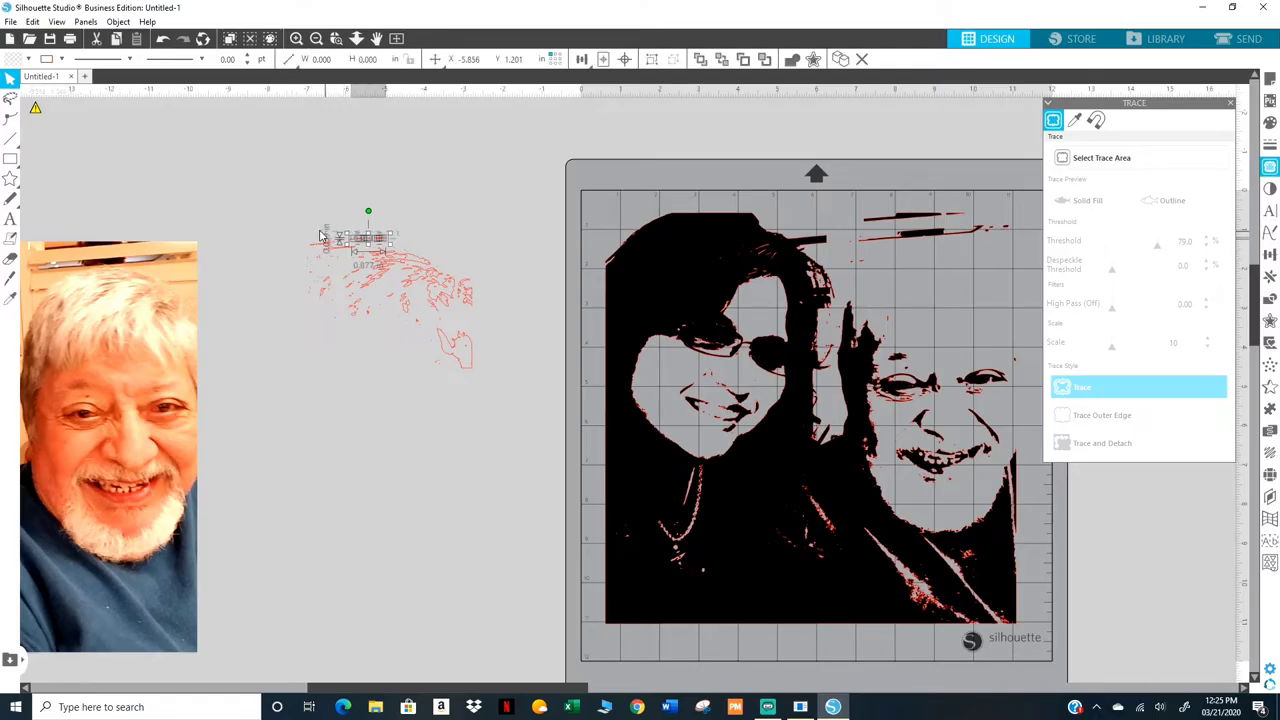
key(Delete)
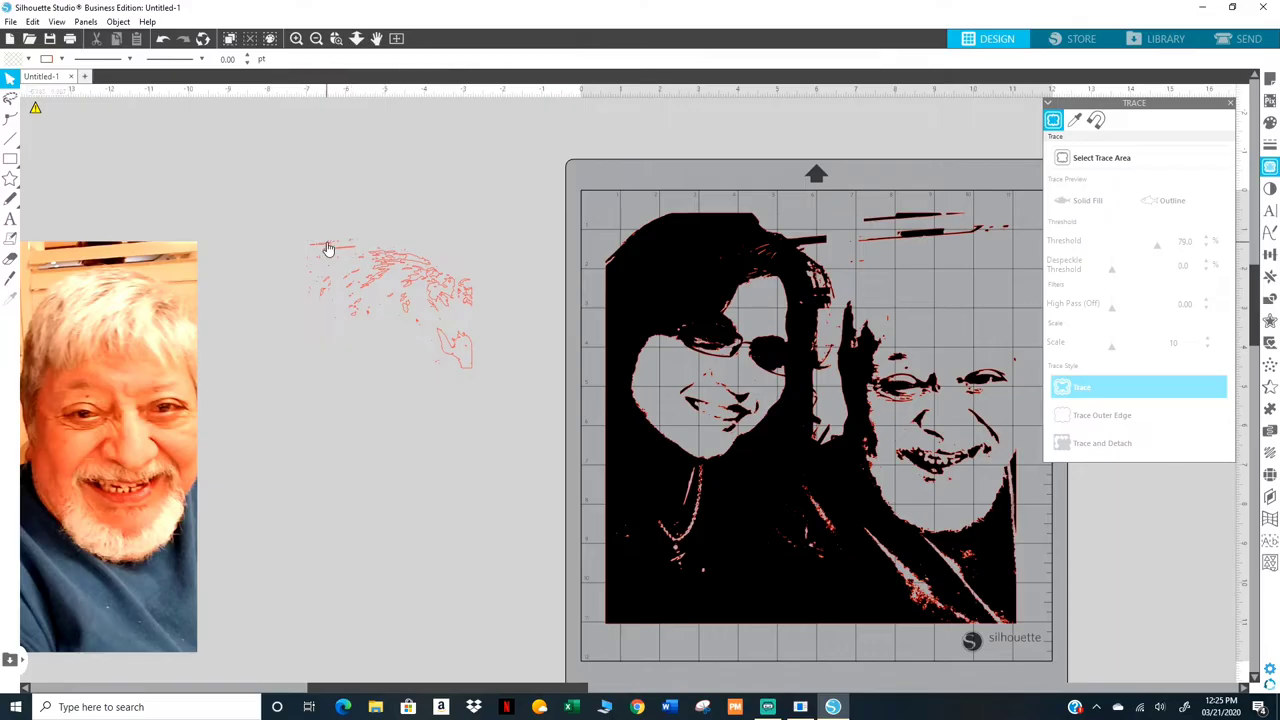
click(352, 244)
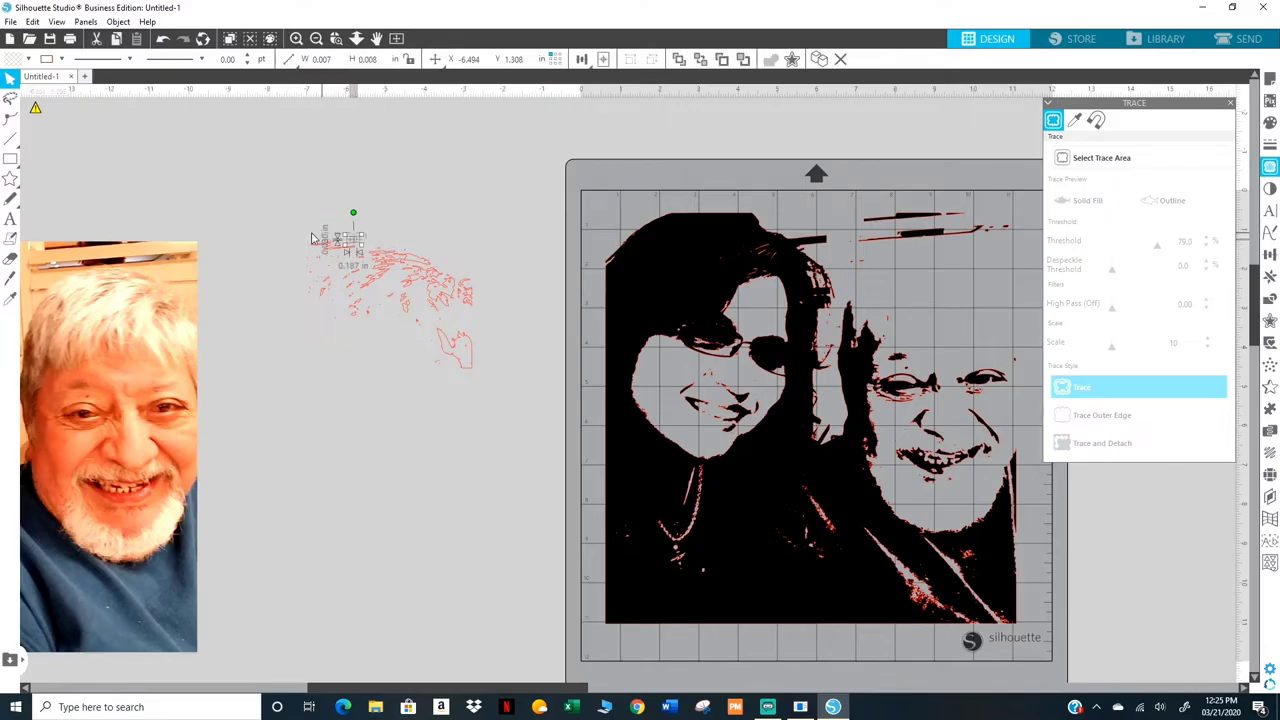
key(Delete)
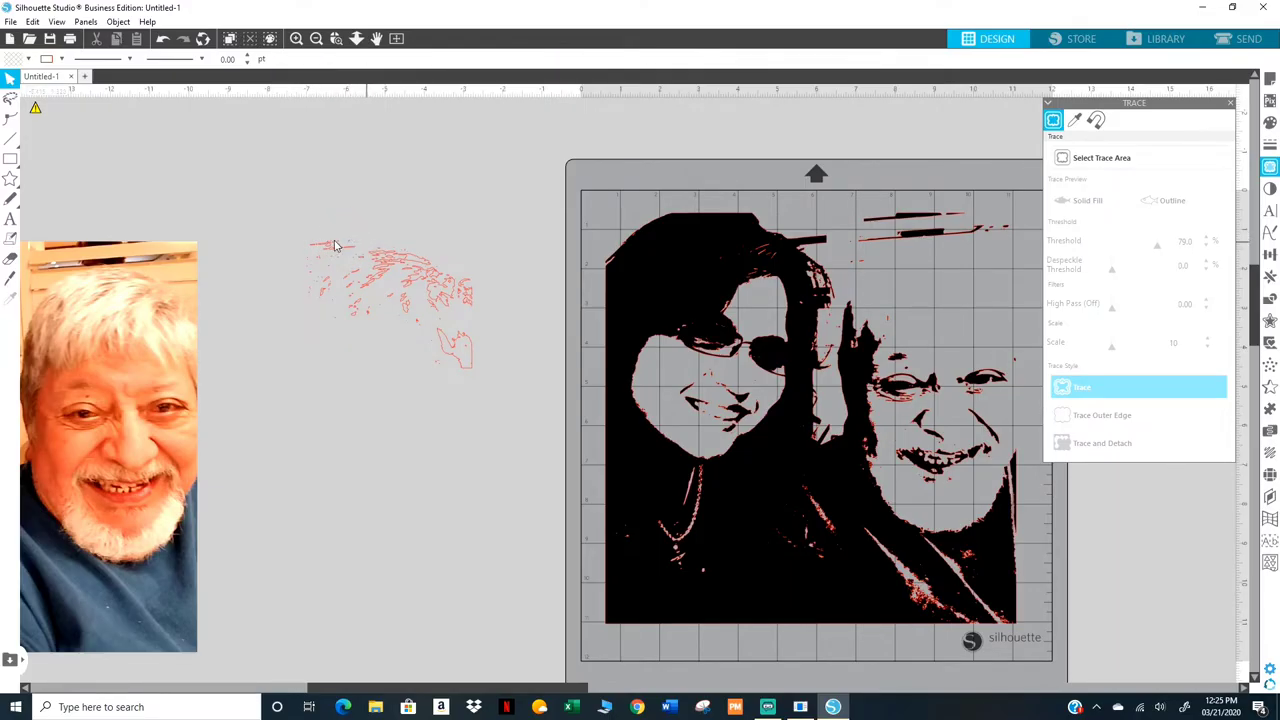
click(303, 242)
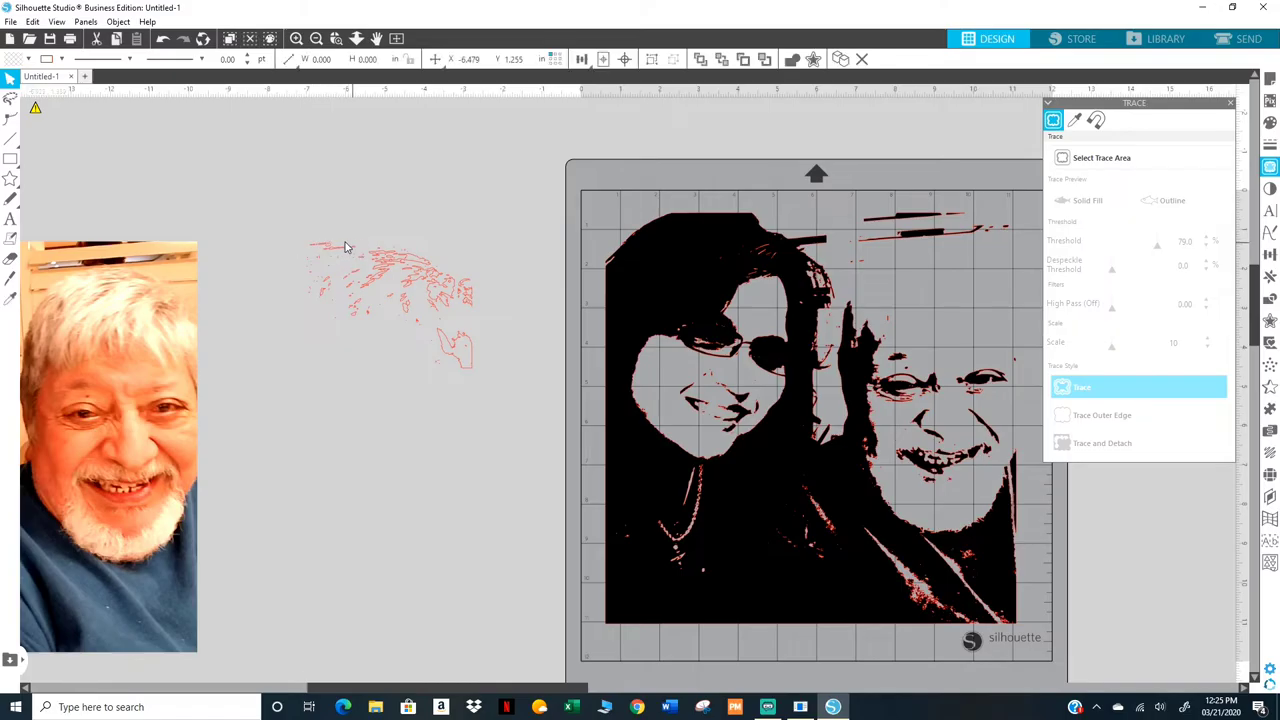
key(Delete)
click(319, 250)
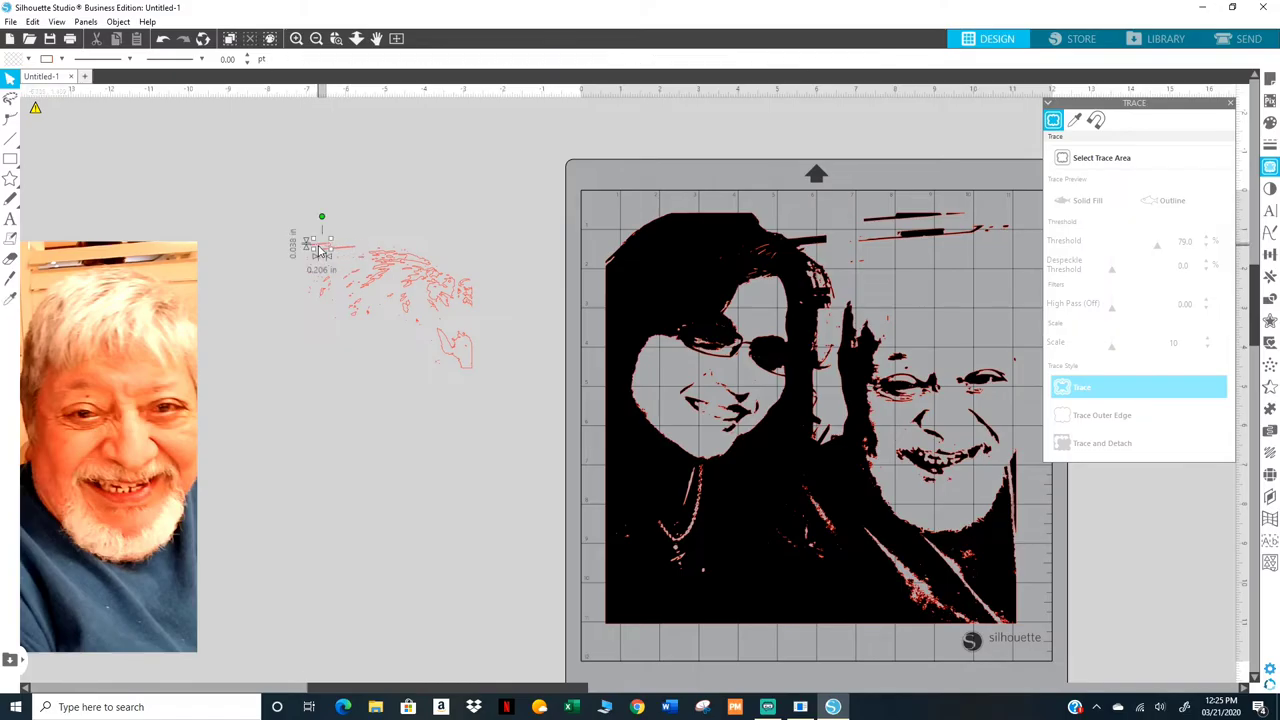
key(Delete)
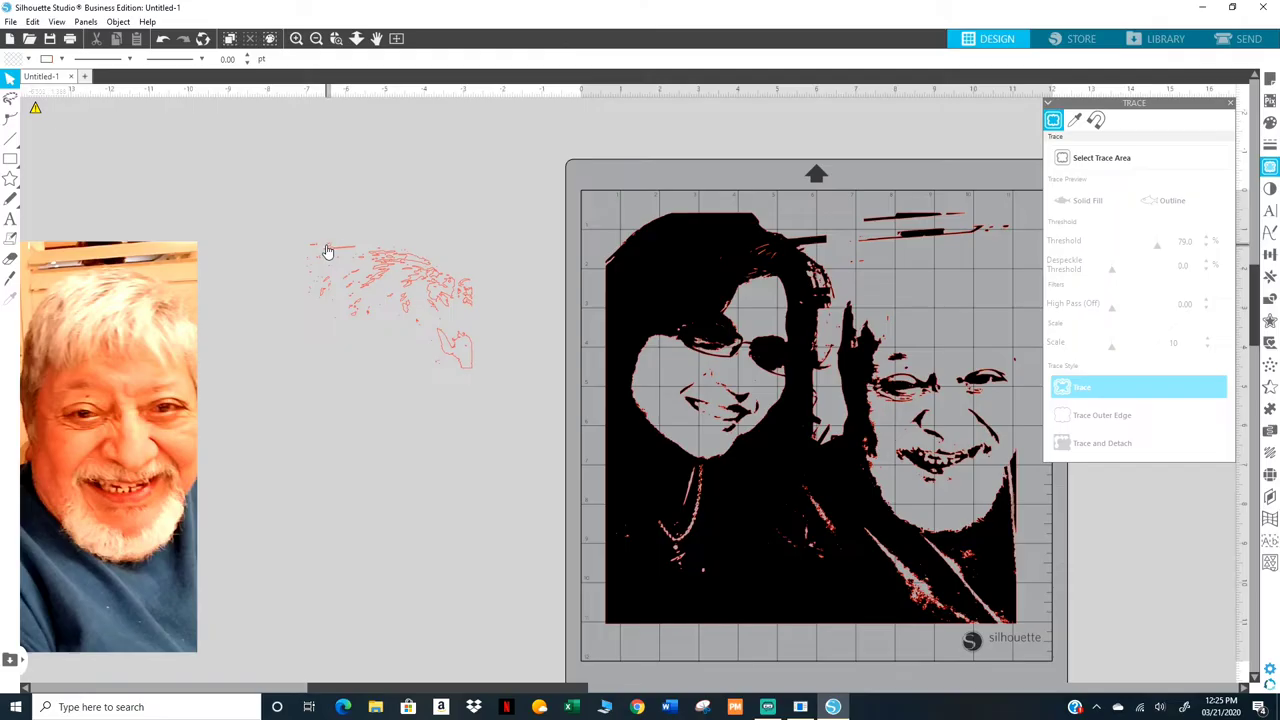
click(322, 249)
key(Delete)
click(316, 249)
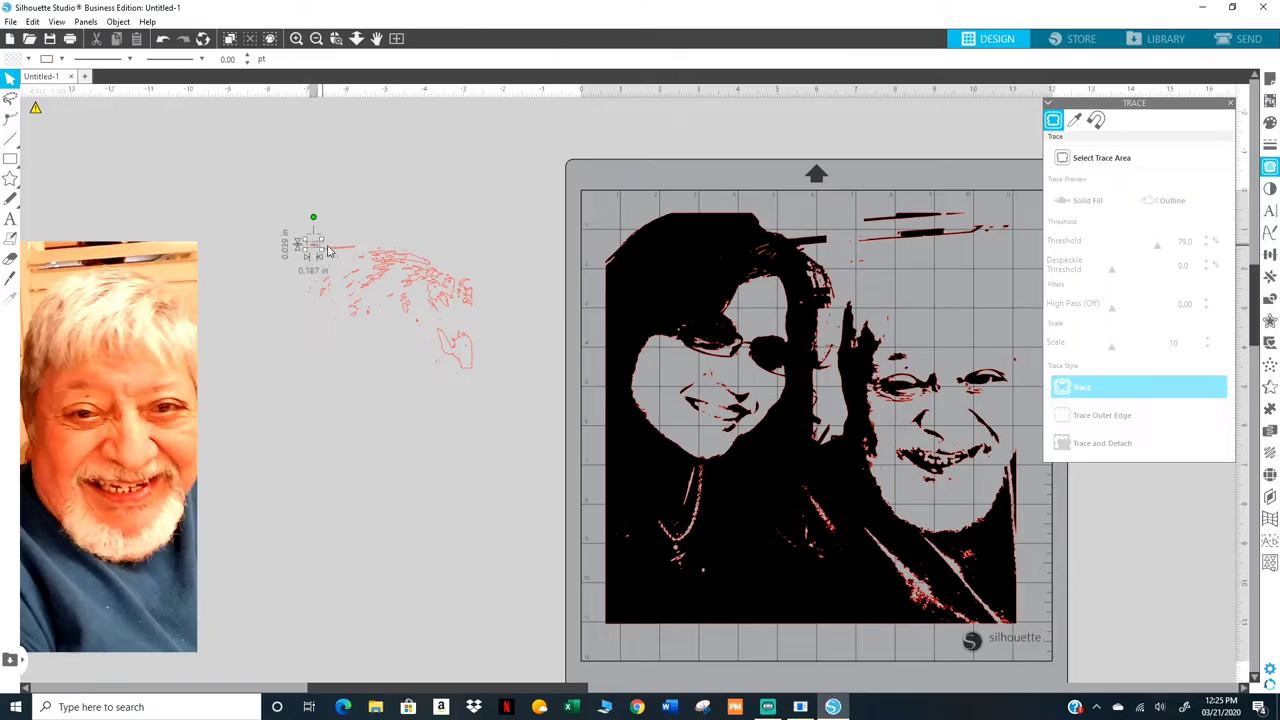
key(Delete)
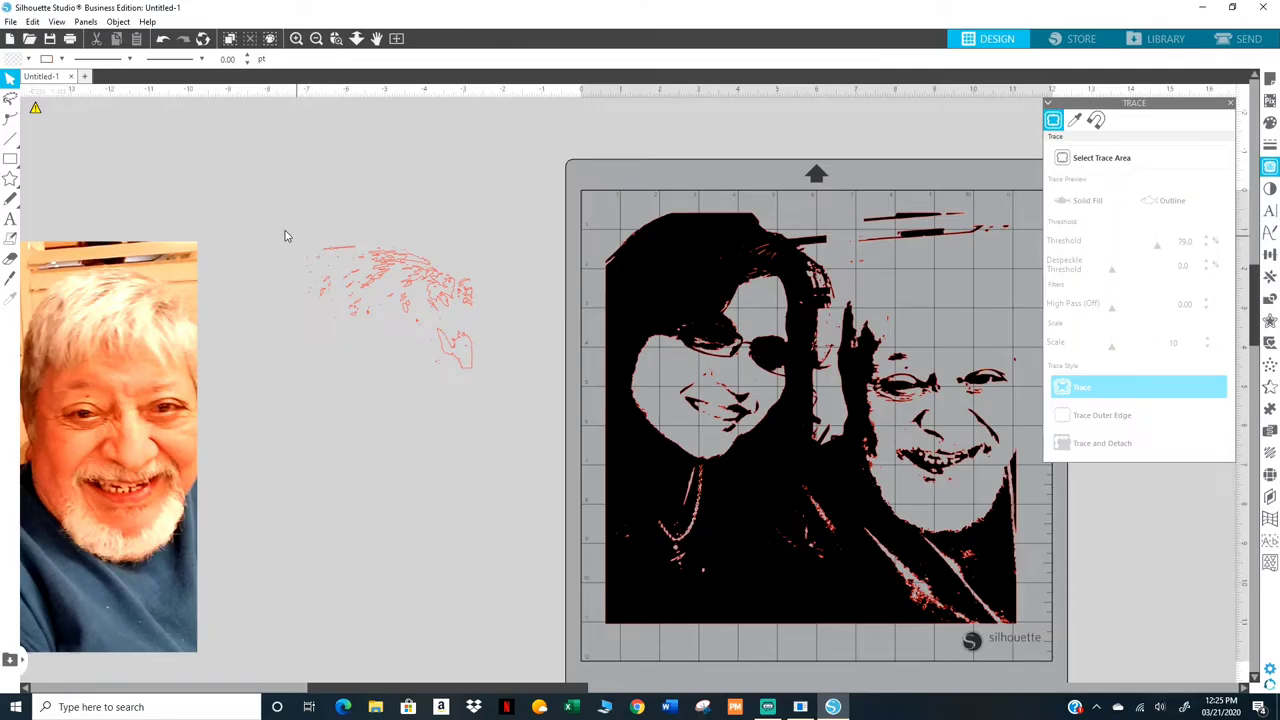
Step: Fill all the remaining hair pieces with black and group them
mouse_move(284, 231)
mouse_down()
mouse_move(395, 290)
mouse_move(476, 376)
mouse_move(470, 364)
mouse_up()
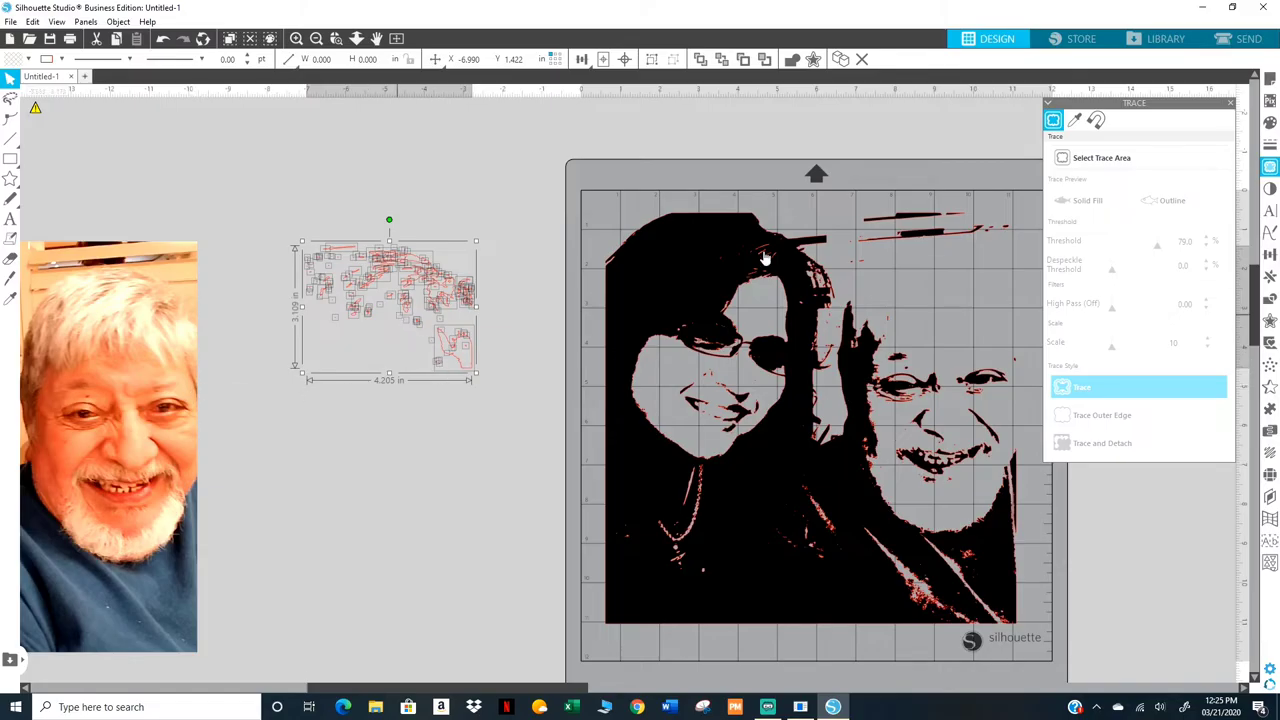
click(1270, 122)
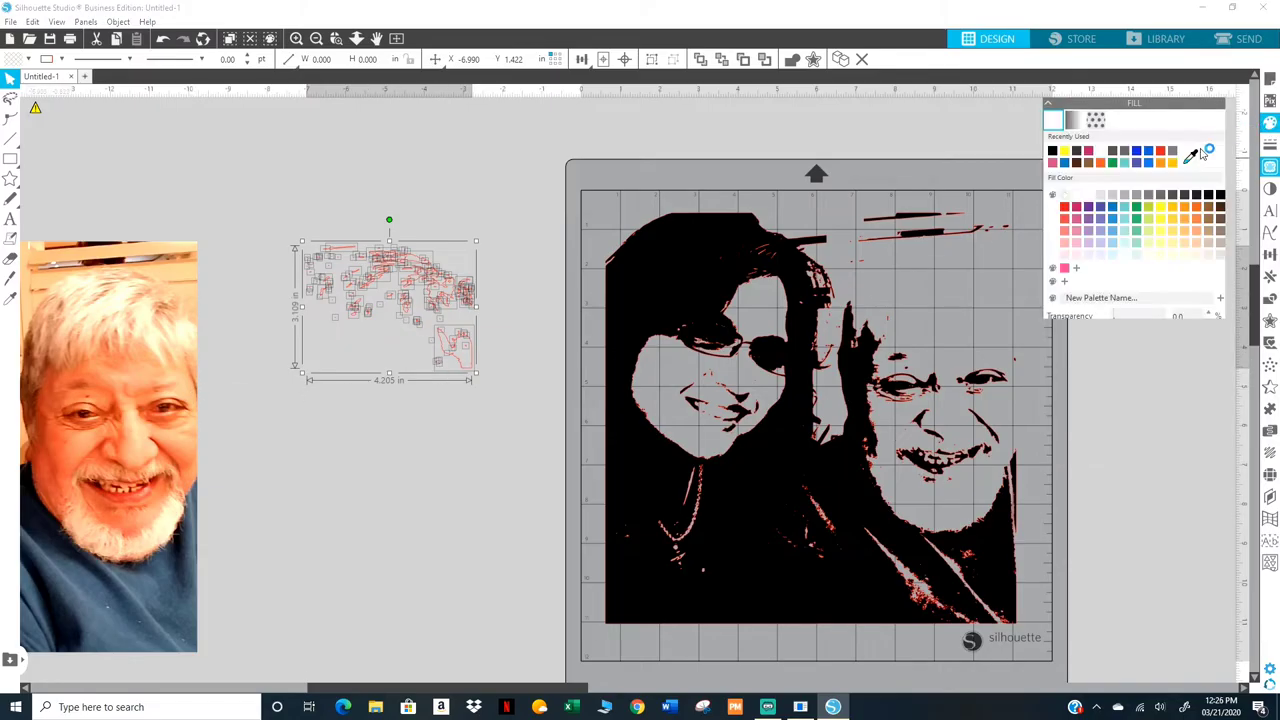
click(1219, 196)
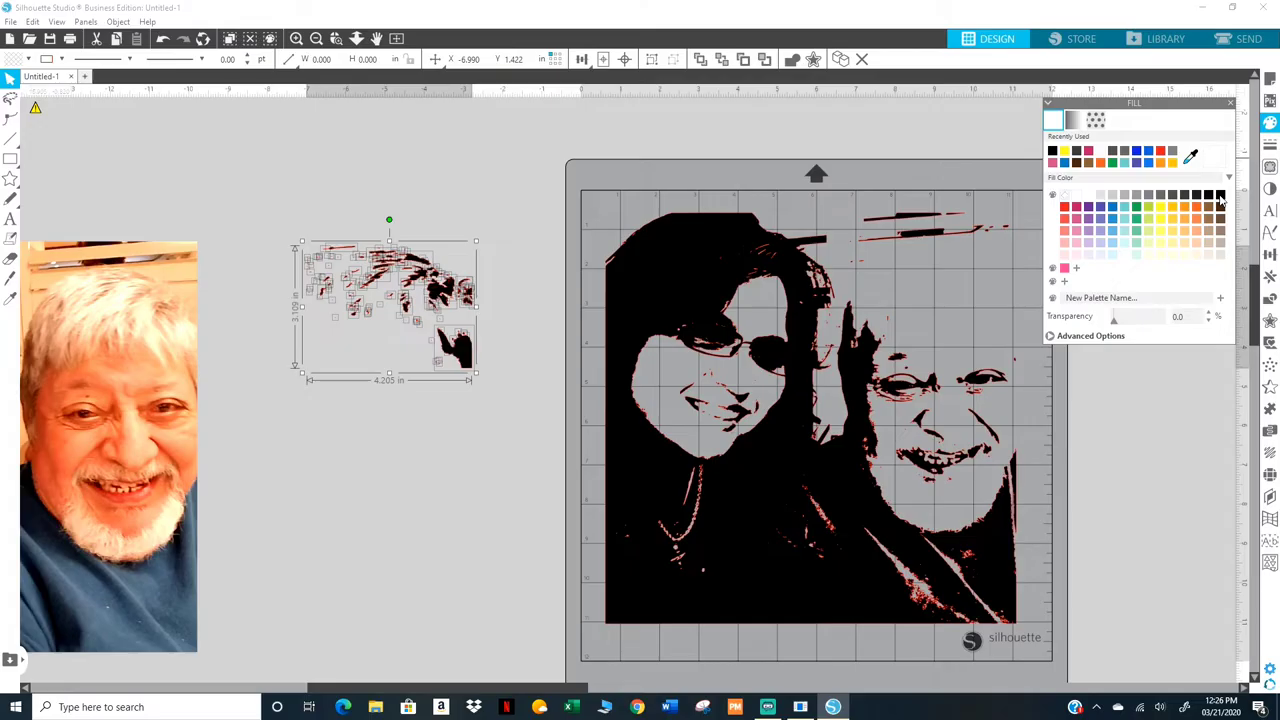
right_click(440, 295)
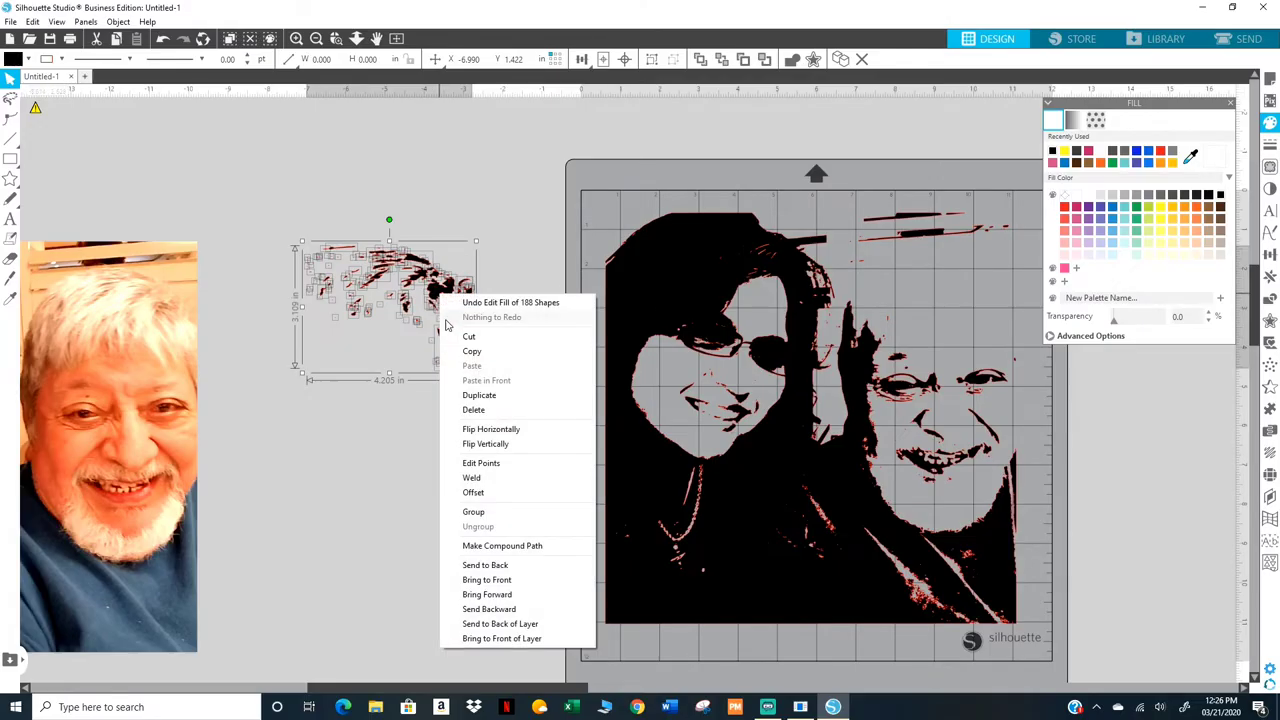
click(490, 512)
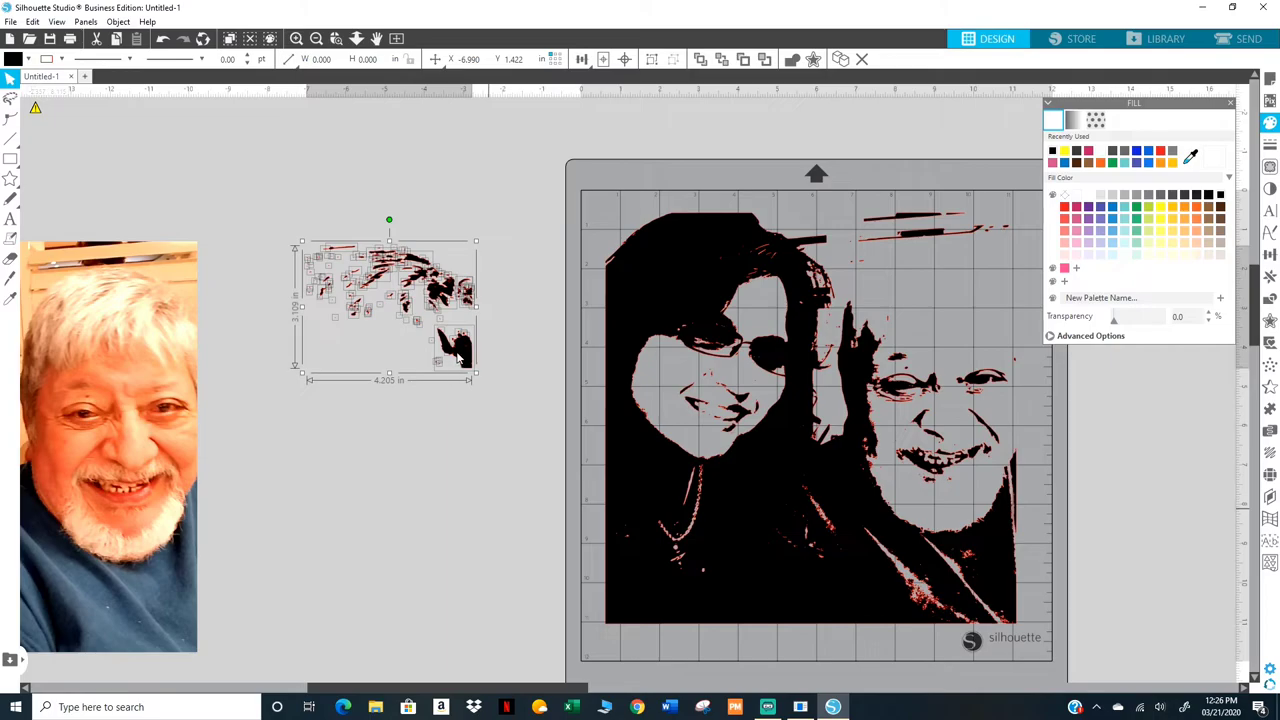
Step: Place the black hair group on the man's head in the traced design, aligning it against the overlaid photo, and move the photo off the mat
mouse_move(460, 361)
mouse_down()
mouse_move(1020, 365)
mouse_move(1008, 358)
mouse_up()
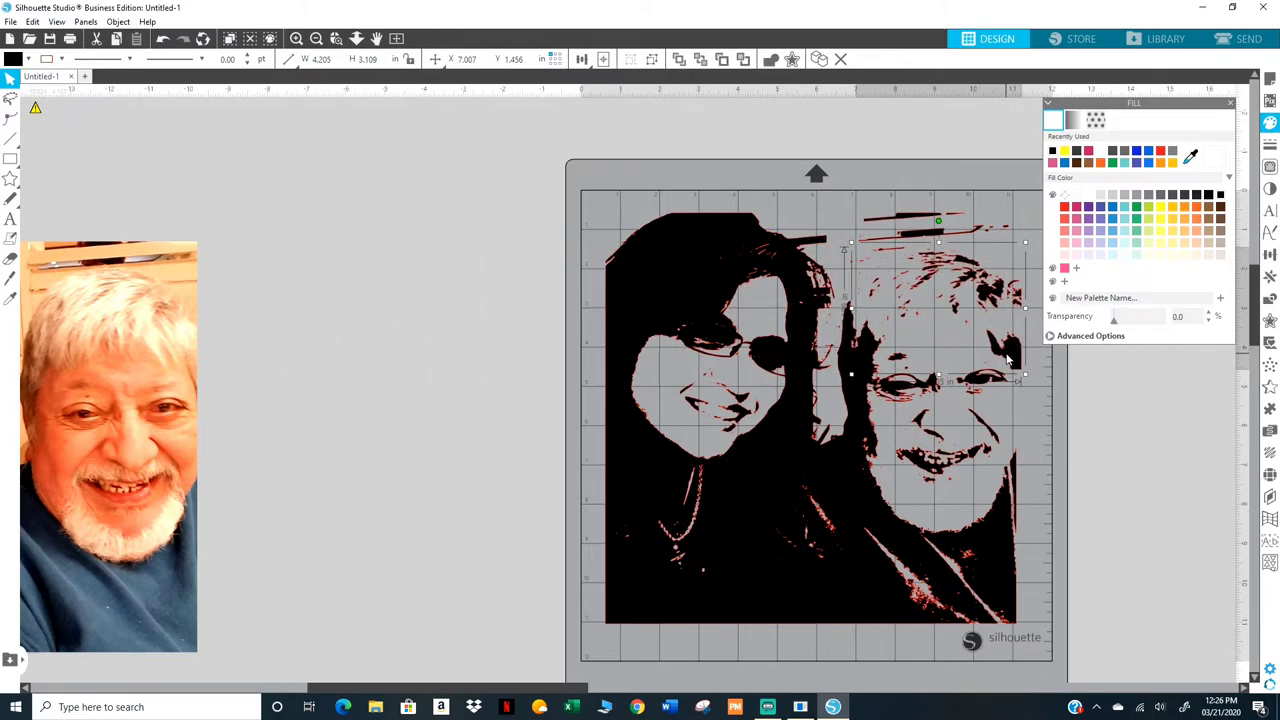
mouse_move(30, 450)
mouse_down()
mouse_move(588, 448)
mouse_move(924, 430)
mouse_up()
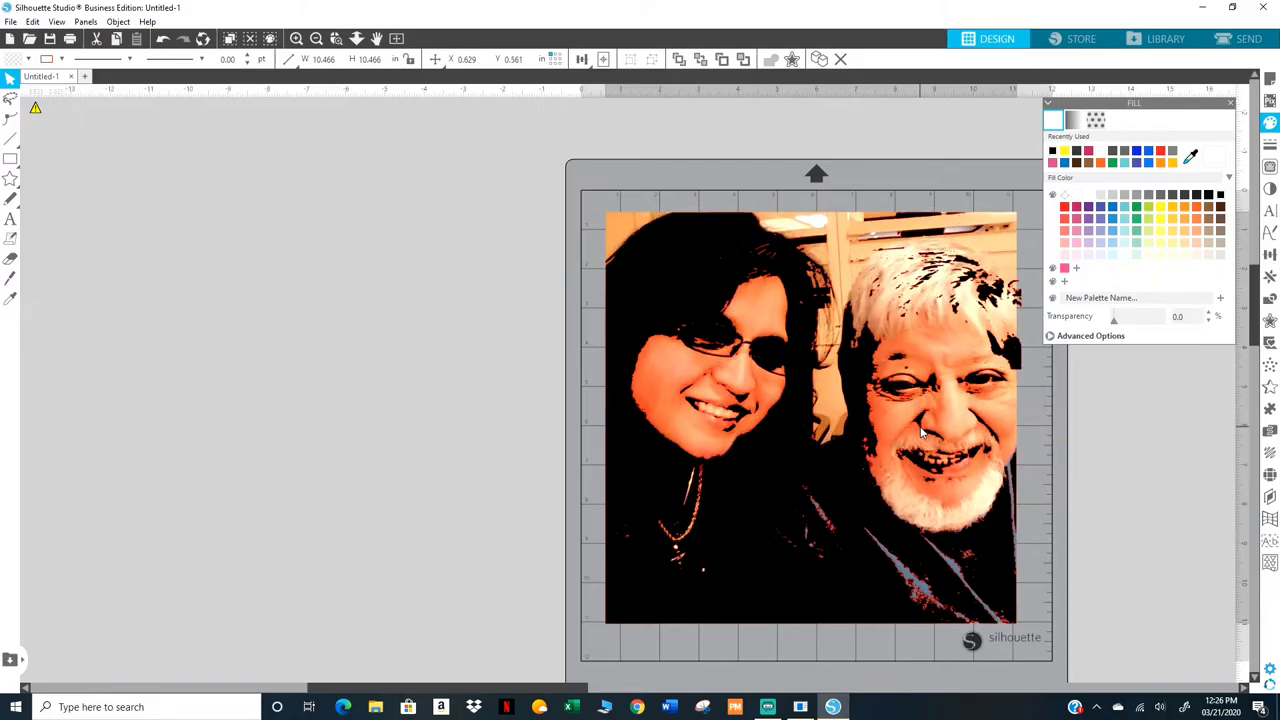
click(1003, 348)
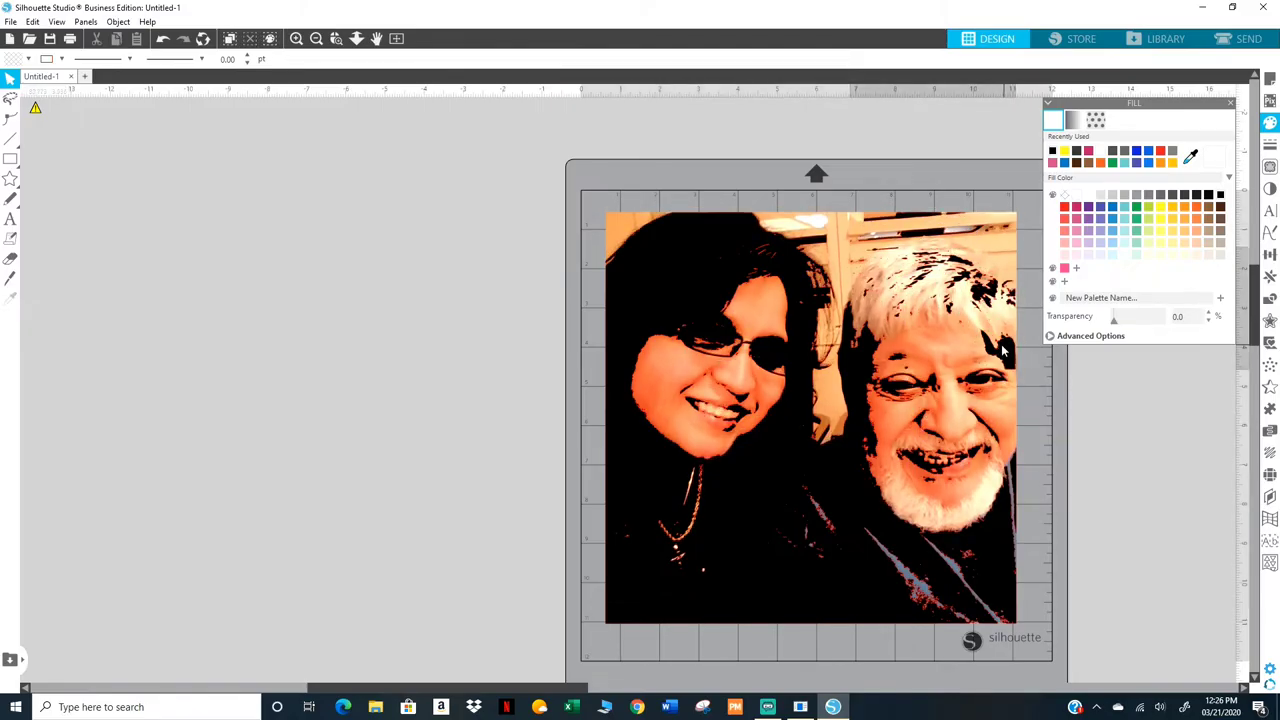
click(1005, 344)
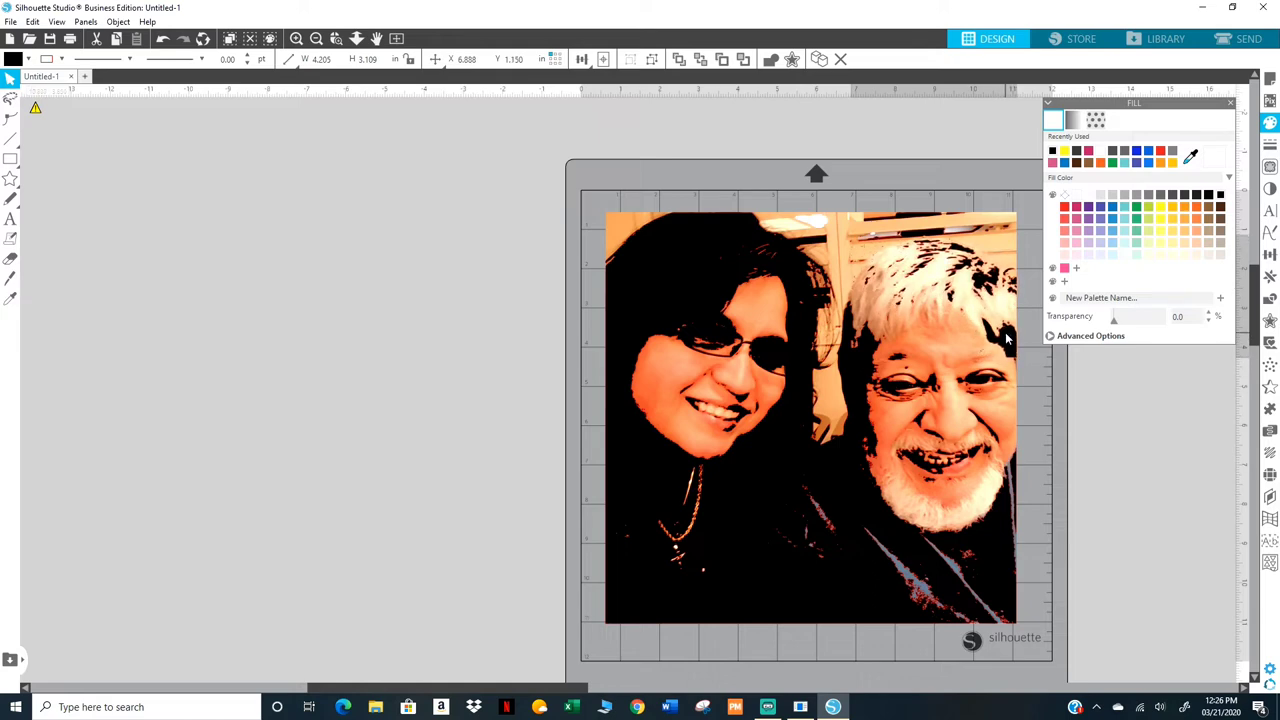
drag(1006, 340, 1006, 338)
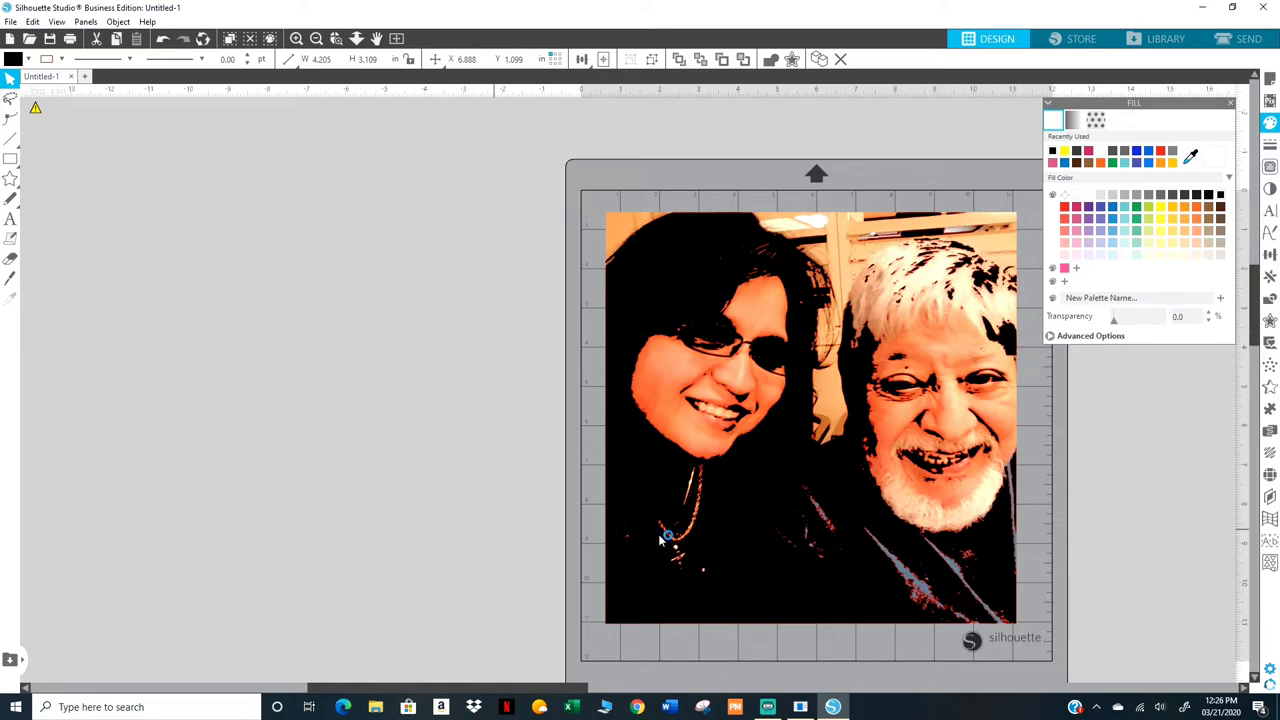
mouse_move(809, 335)
mouse_down()
mouse_move(405, 293)
mouse_move(174, 343)
mouse_move(224, 383)
mouse_up()
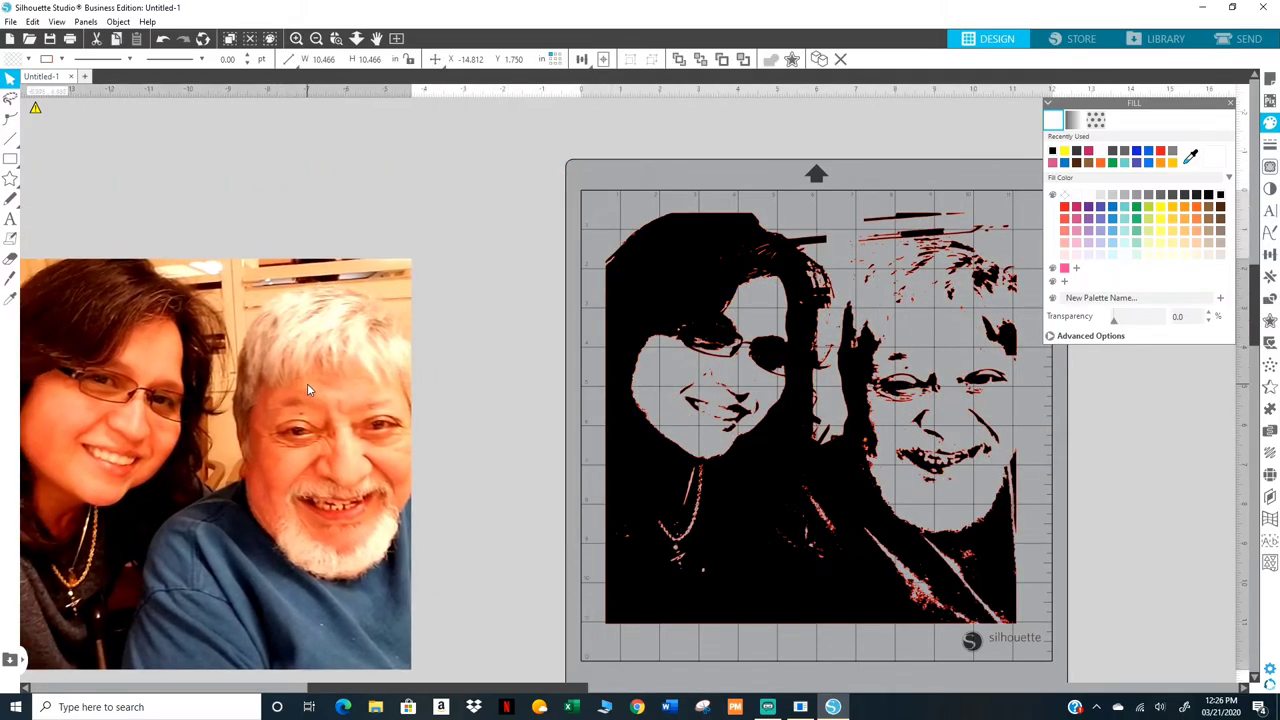
Step: Ungroup the hair pieces and delete the large dark piece beside the man's forehead
click(996, 340)
right_click(994, 340)
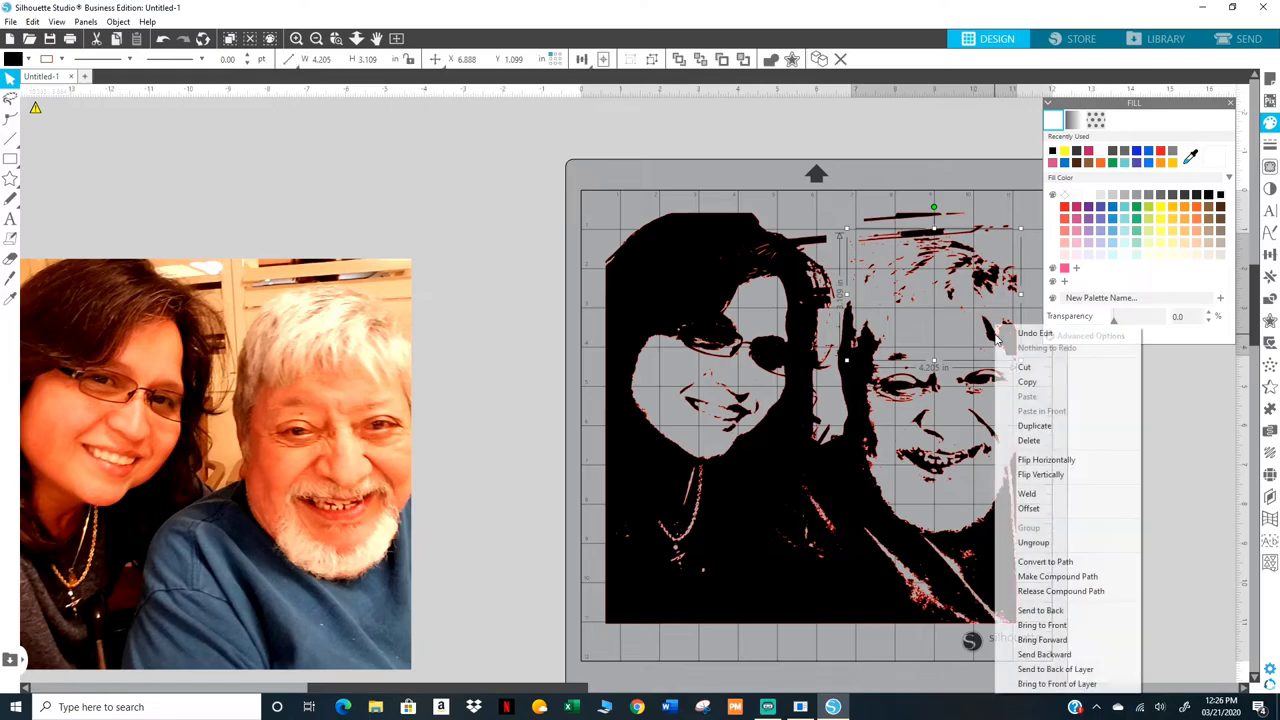
click(1033, 542)
click(1004, 346)
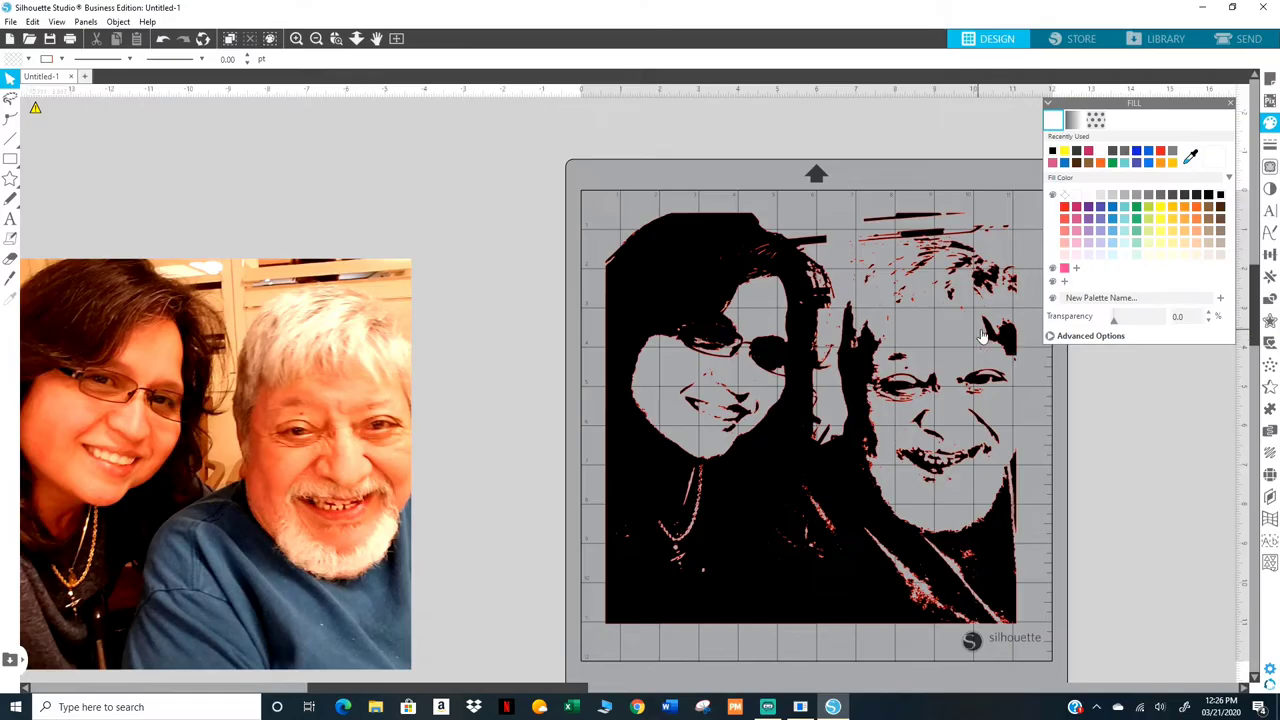
mouse_move(984, 336)
mouse_down()
mouse_move(1112, 375)
mouse_move(1136, 397)
mouse_up()
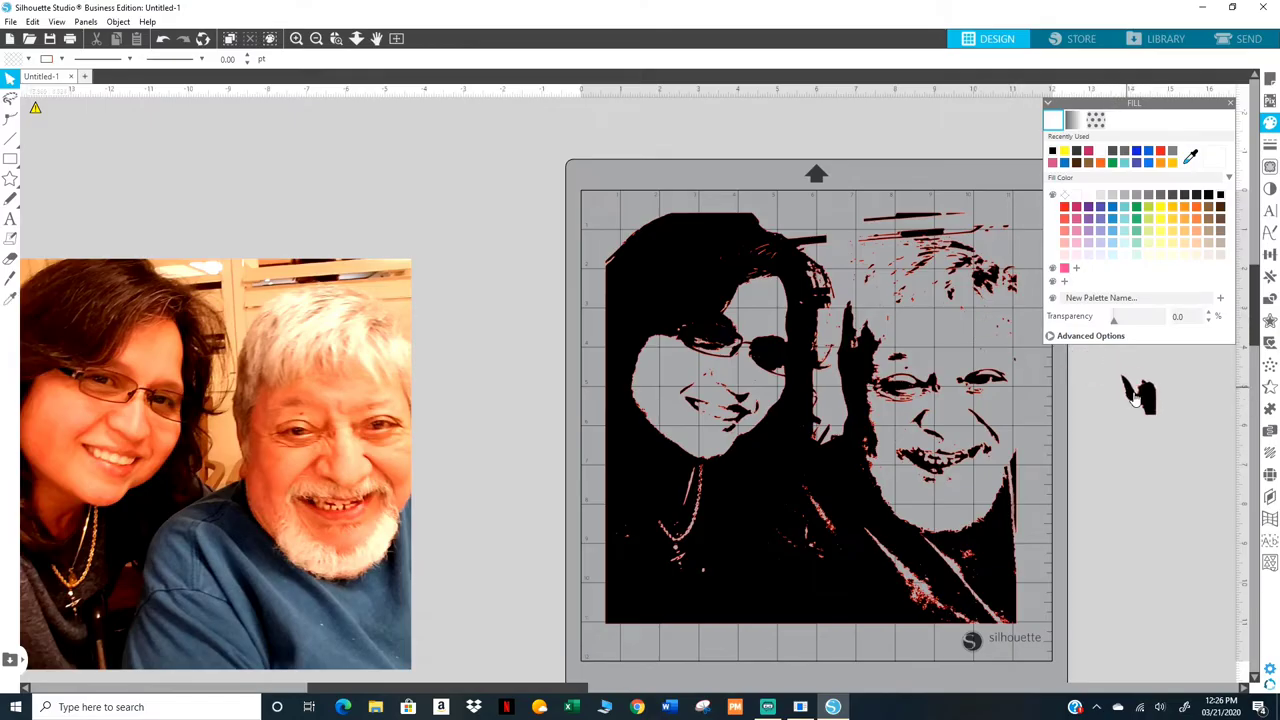
key(Delete)
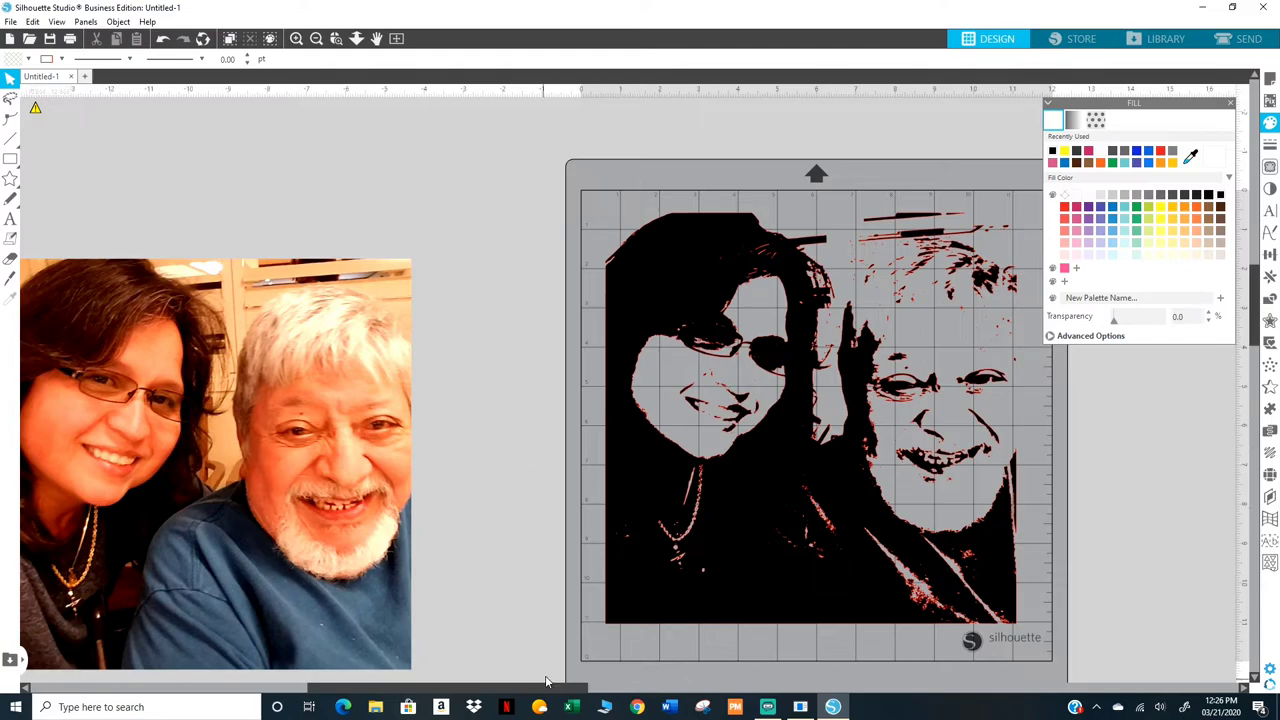
drag(567, 690, 664, 692)
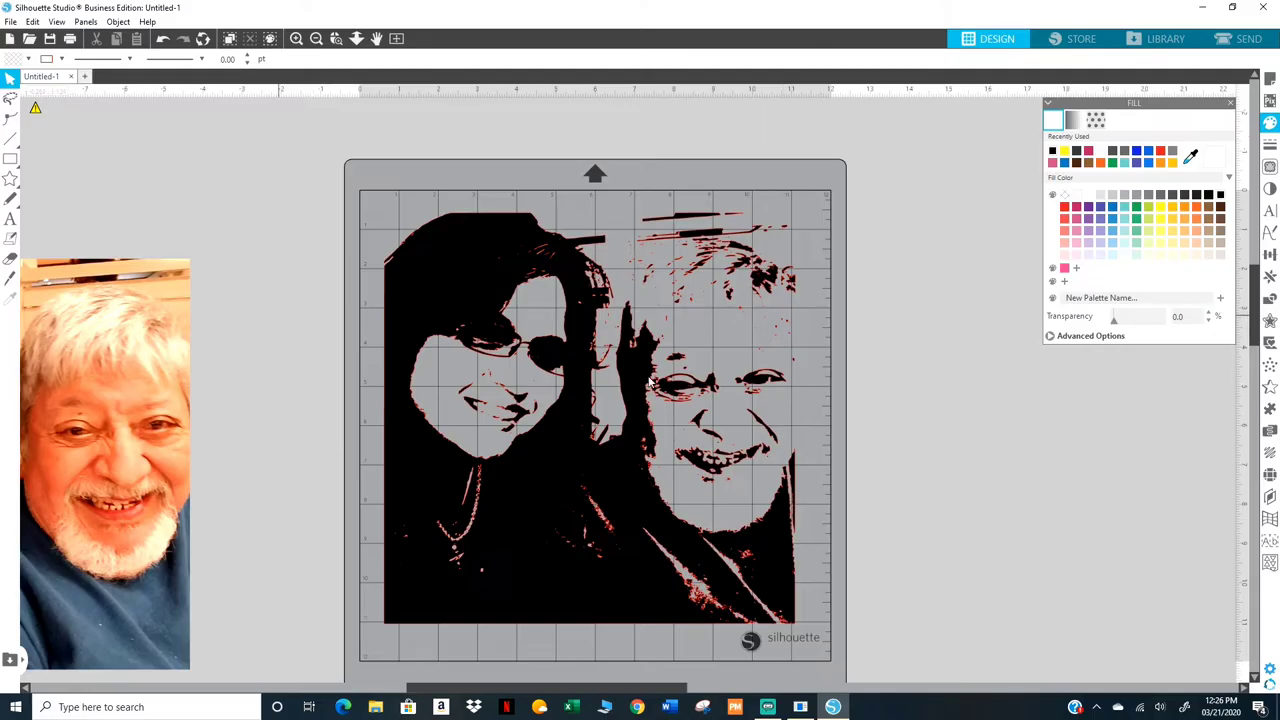
click(704, 218)
right_click(704, 218)
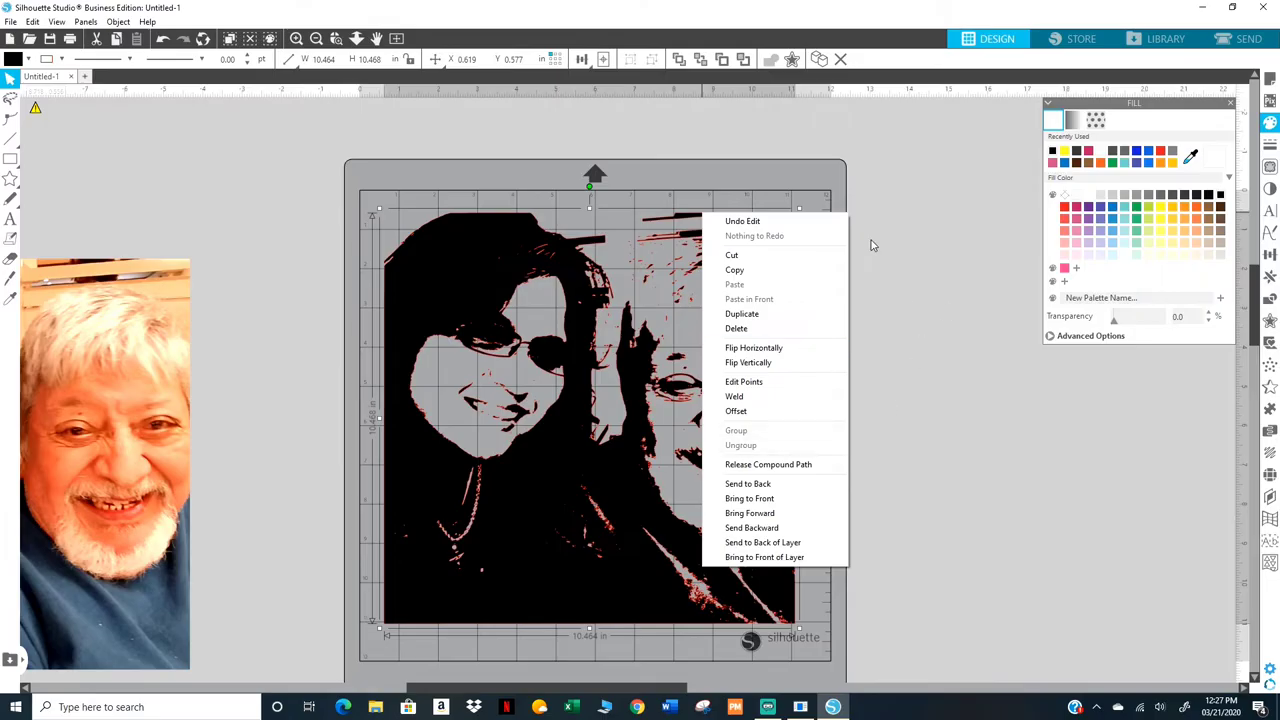
click(930, 277)
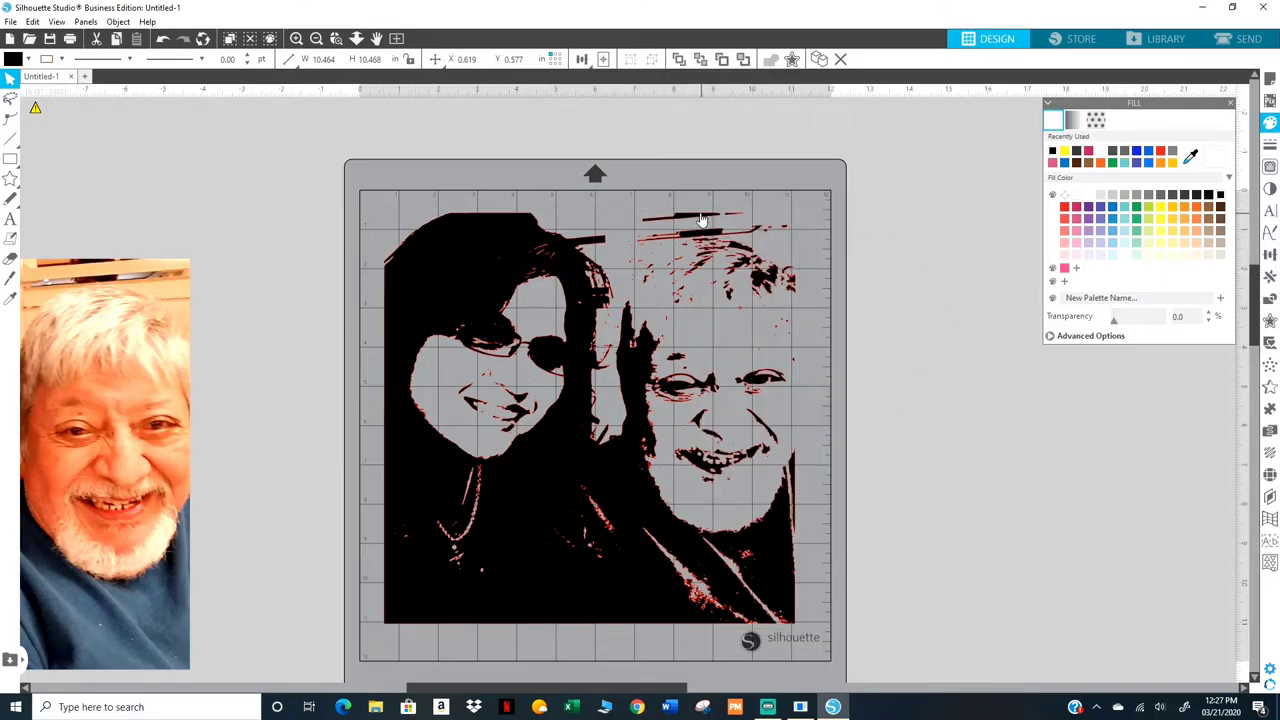
drag(748, 240, 761, 220)
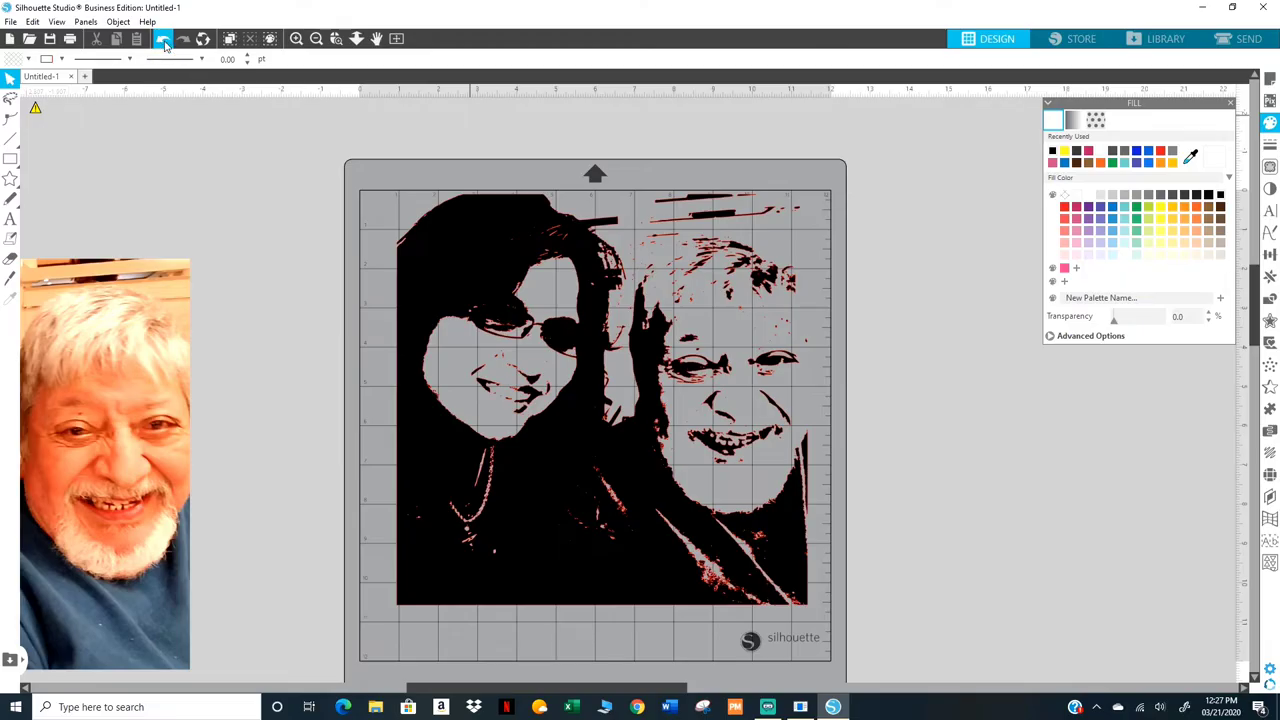
click(163, 40)
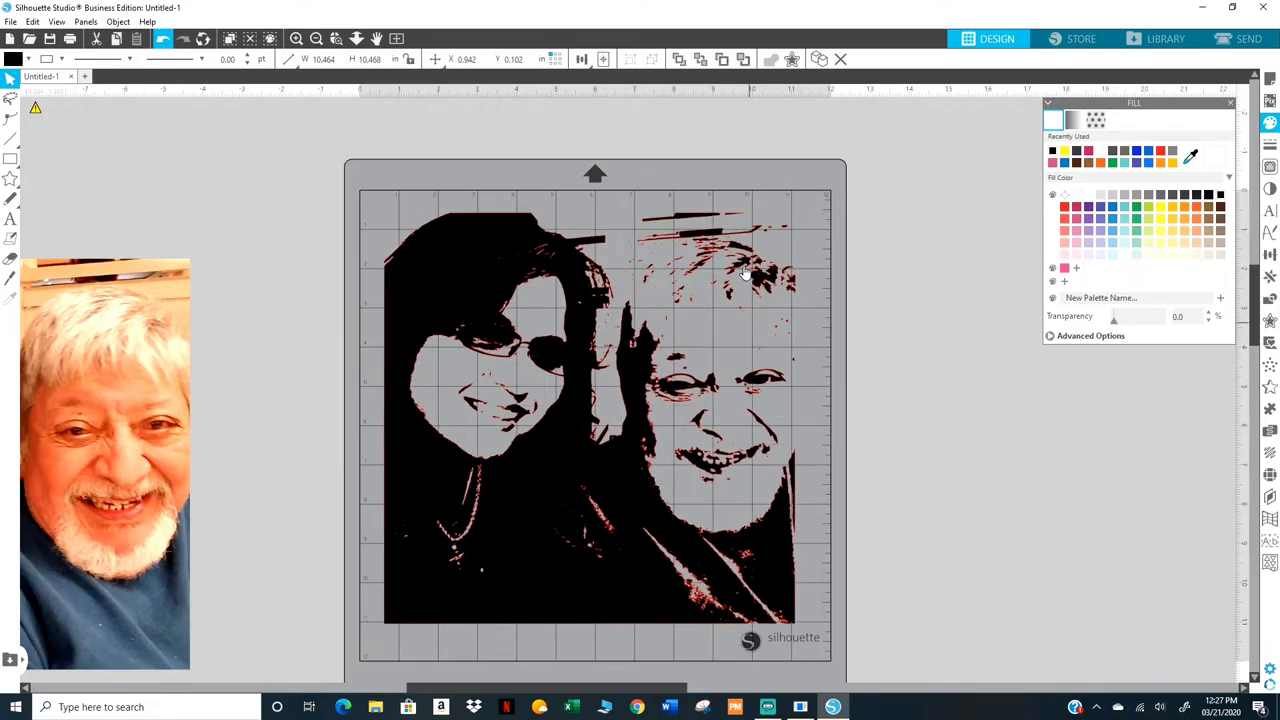
click(698, 222)
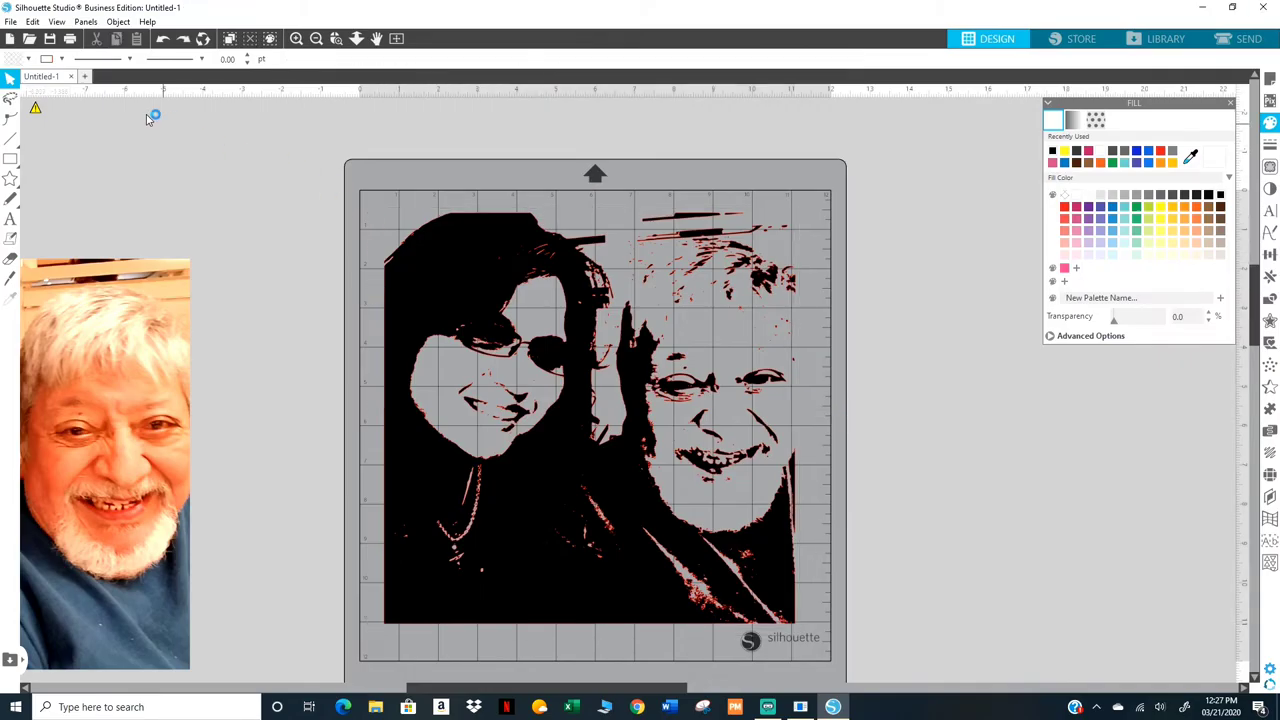
Step: Merge the photo 20200321_120502.jpg into the design and place it on the empty workspace to the right of the cutting mat
click(10, 22)
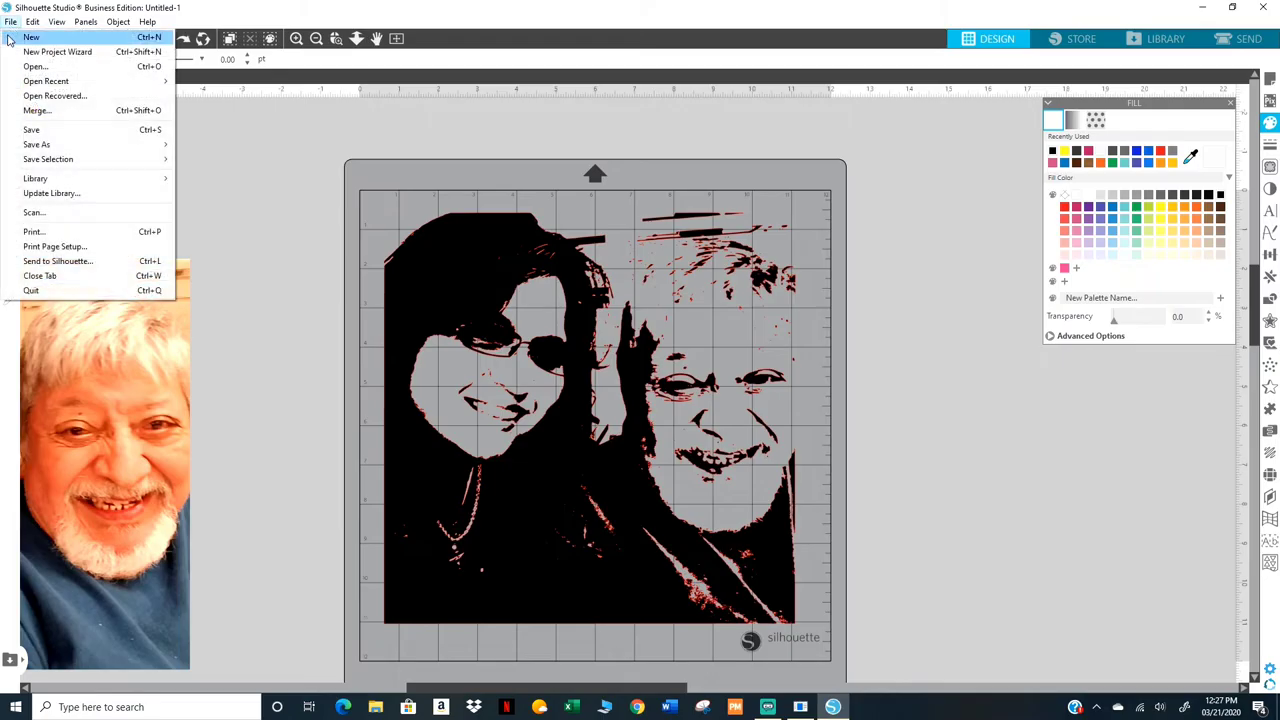
click(33, 126)
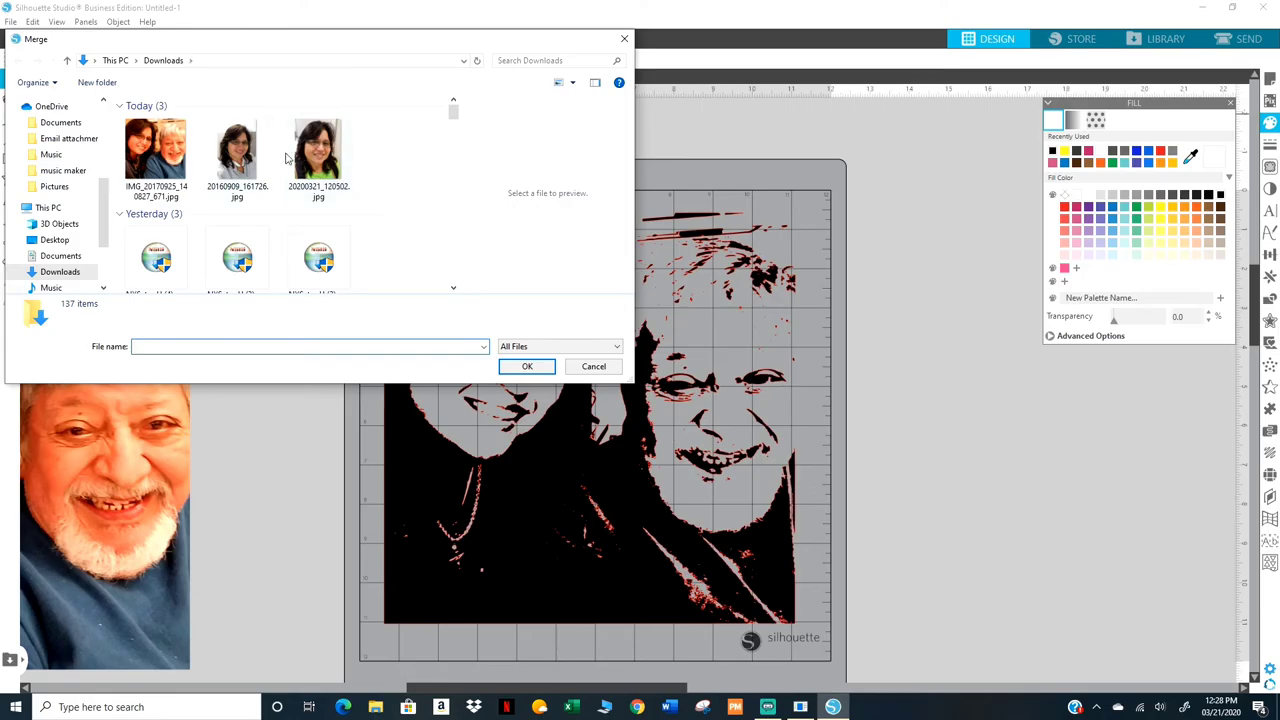
double_click(316, 152)
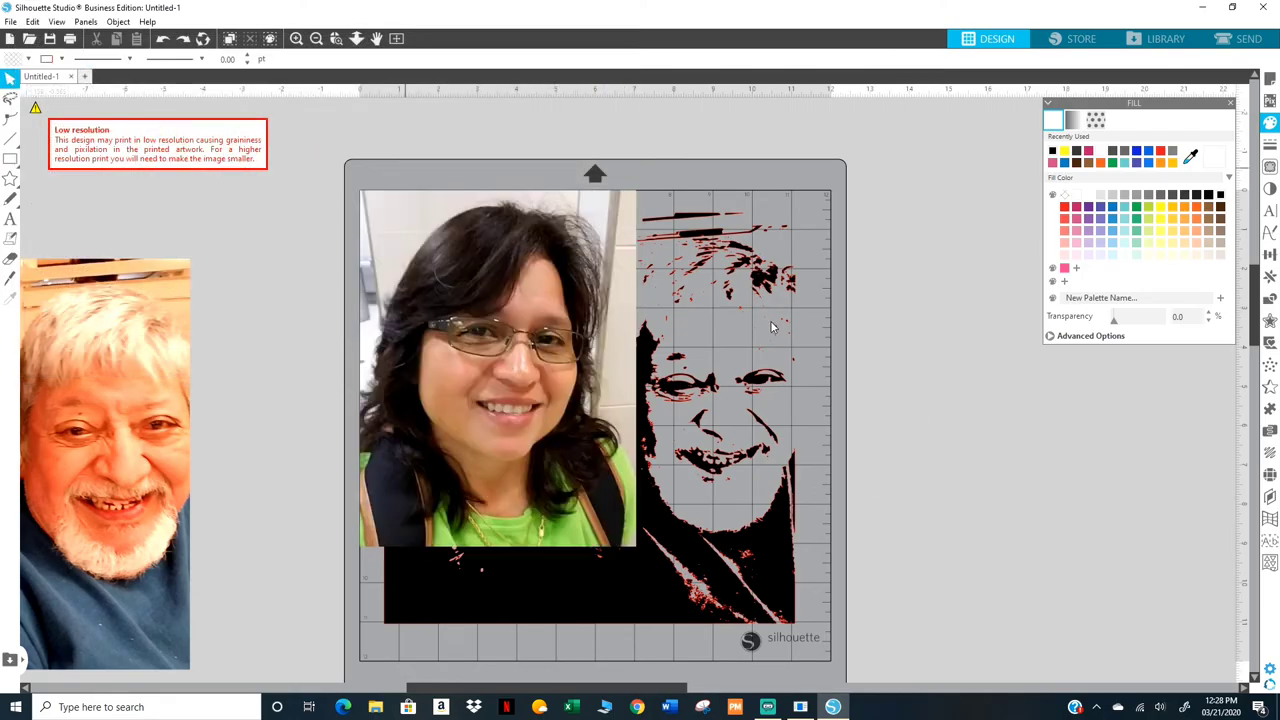
drag(497, 311, 1050, 372)
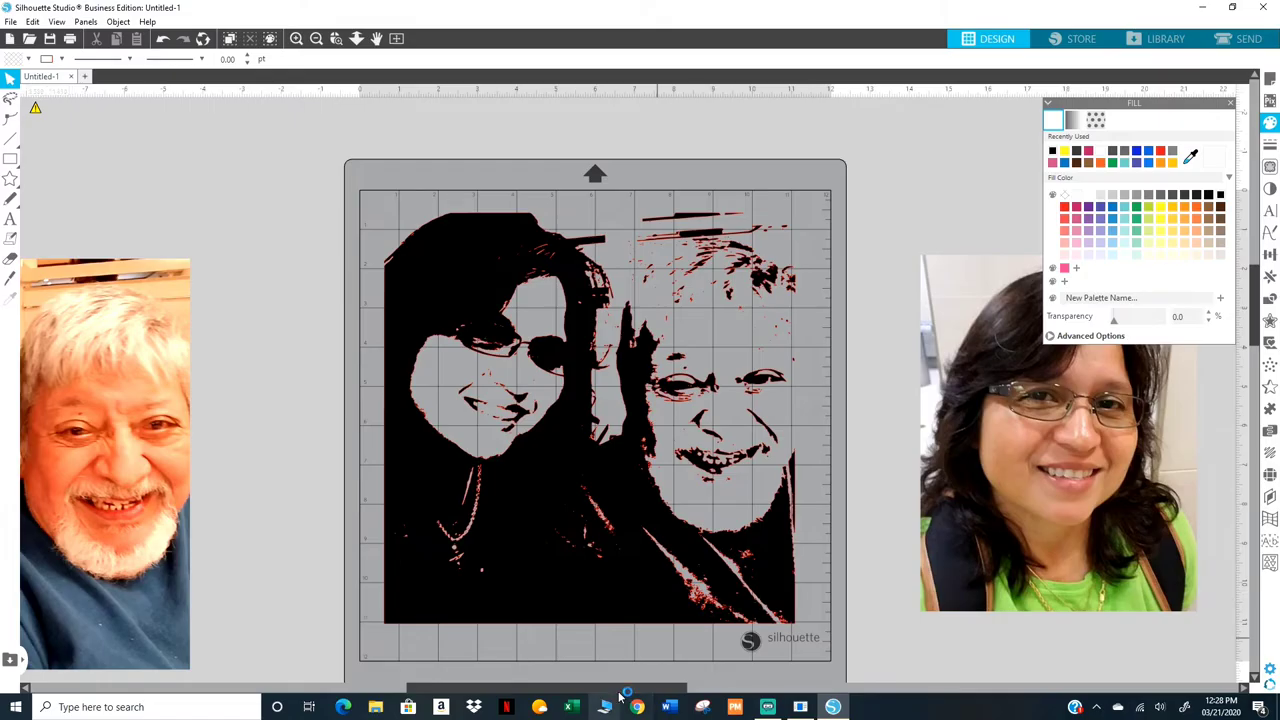
drag(612, 689, 872, 692)
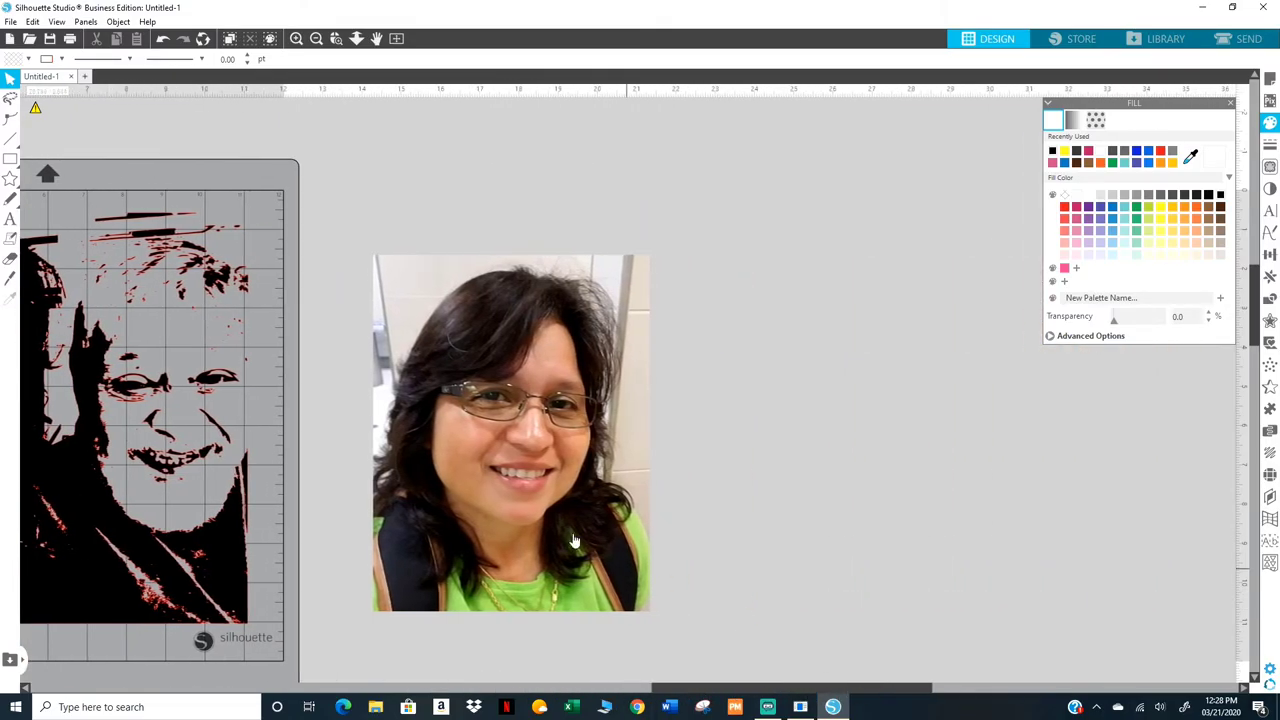
Step: Trace the whole portrait photo at a 45% threshold and scale 10, and move the trace to the right of the photo
click(1270, 166)
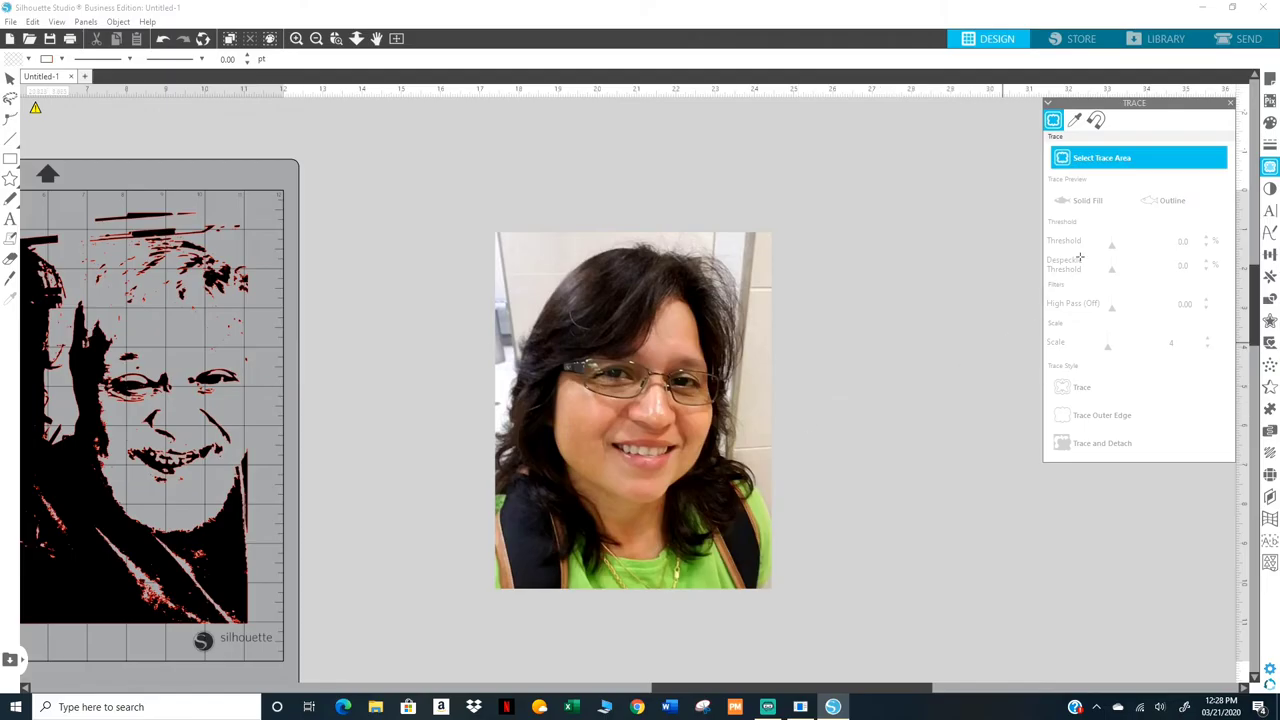
click(1088, 159)
mouse_move(468, 203)
mouse_down()
mouse_move(770, 480)
mouse_move(789, 619)
mouse_up()
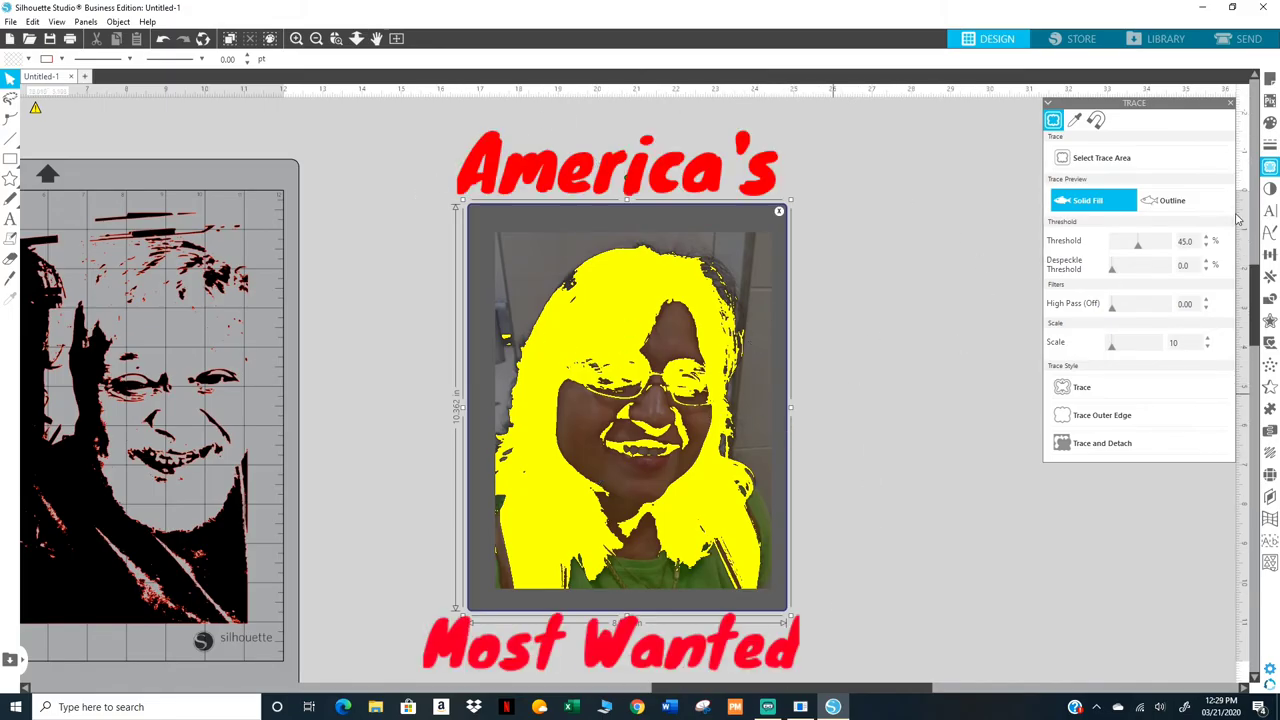
click(1077, 390)
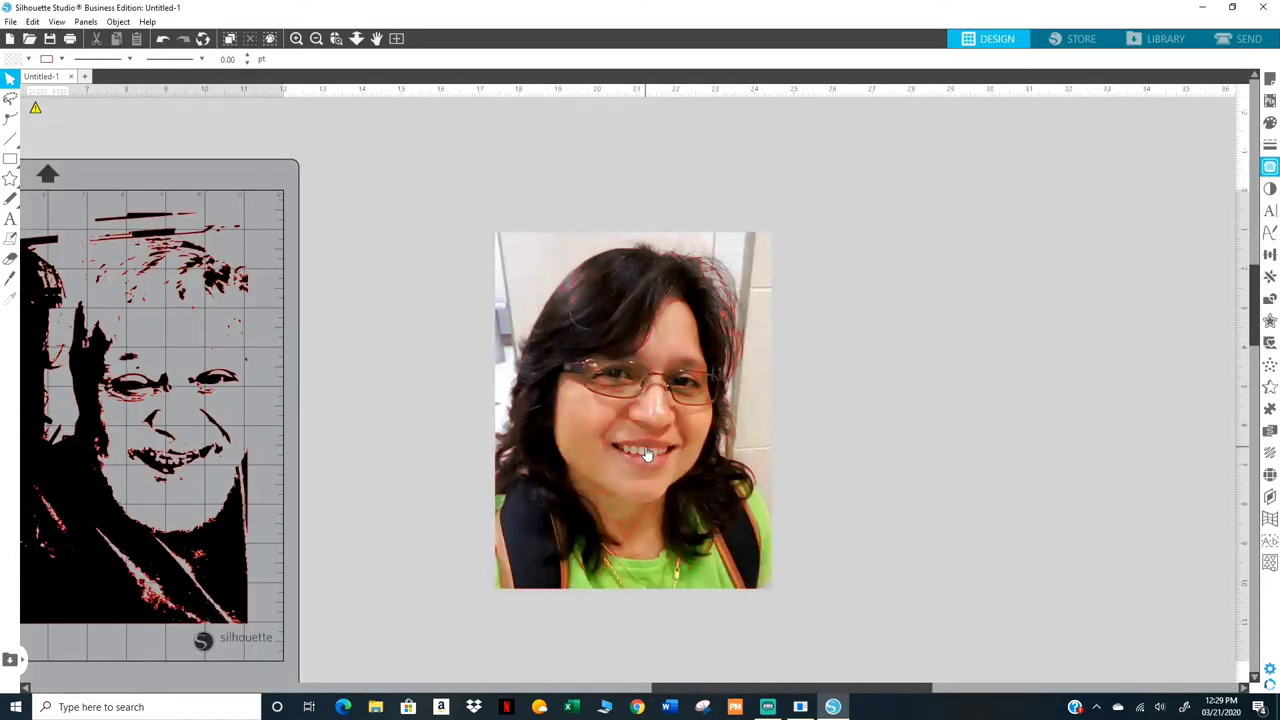
mouse_move(648, 455)
mouse_down()
mouse_move(485, 455)
mouse_move(1014, 429)
mouse_up()
Step: Fill the woman's portrait trace with black
click(1270, 122)
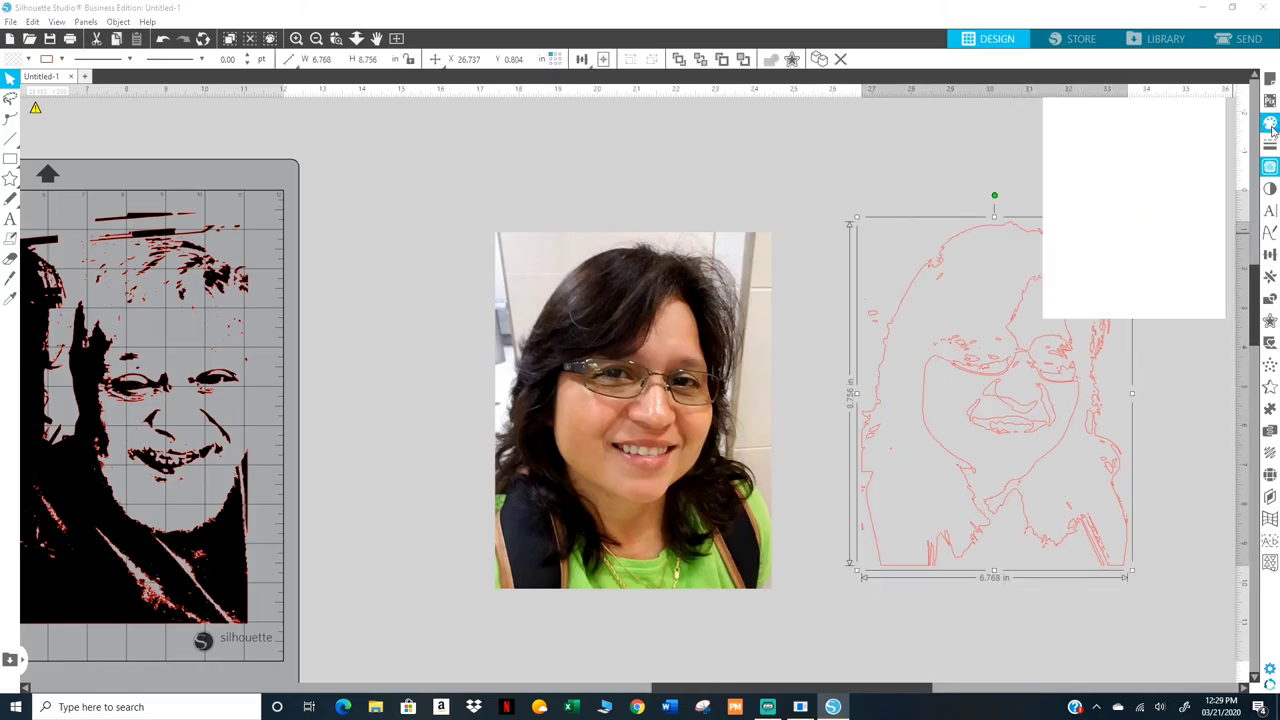
click(1148, 162)
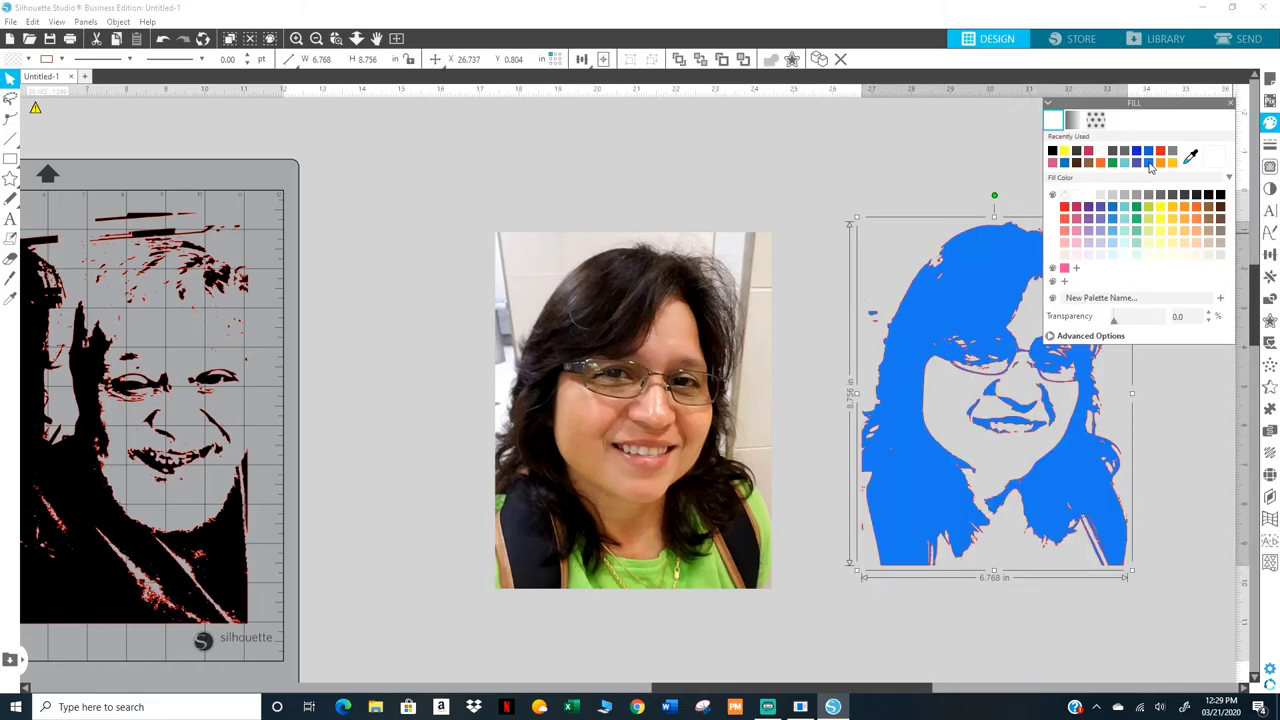
click(1220, 195)
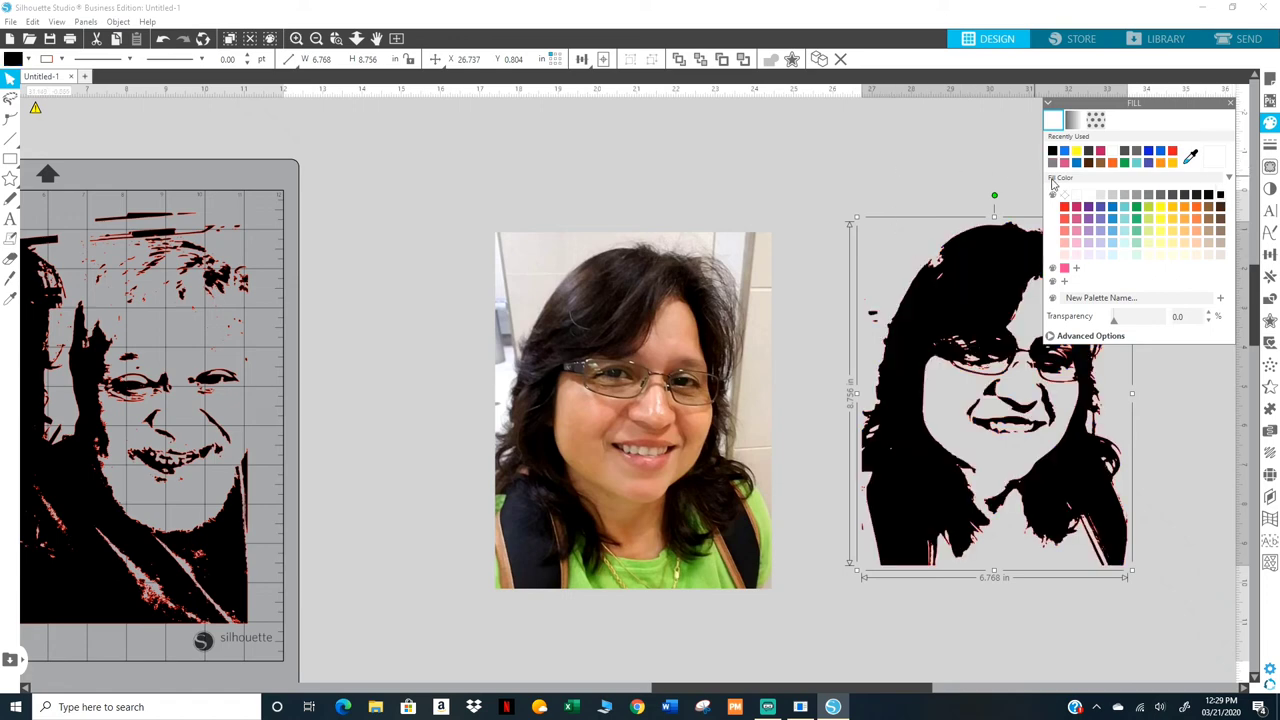
click(954, 163)
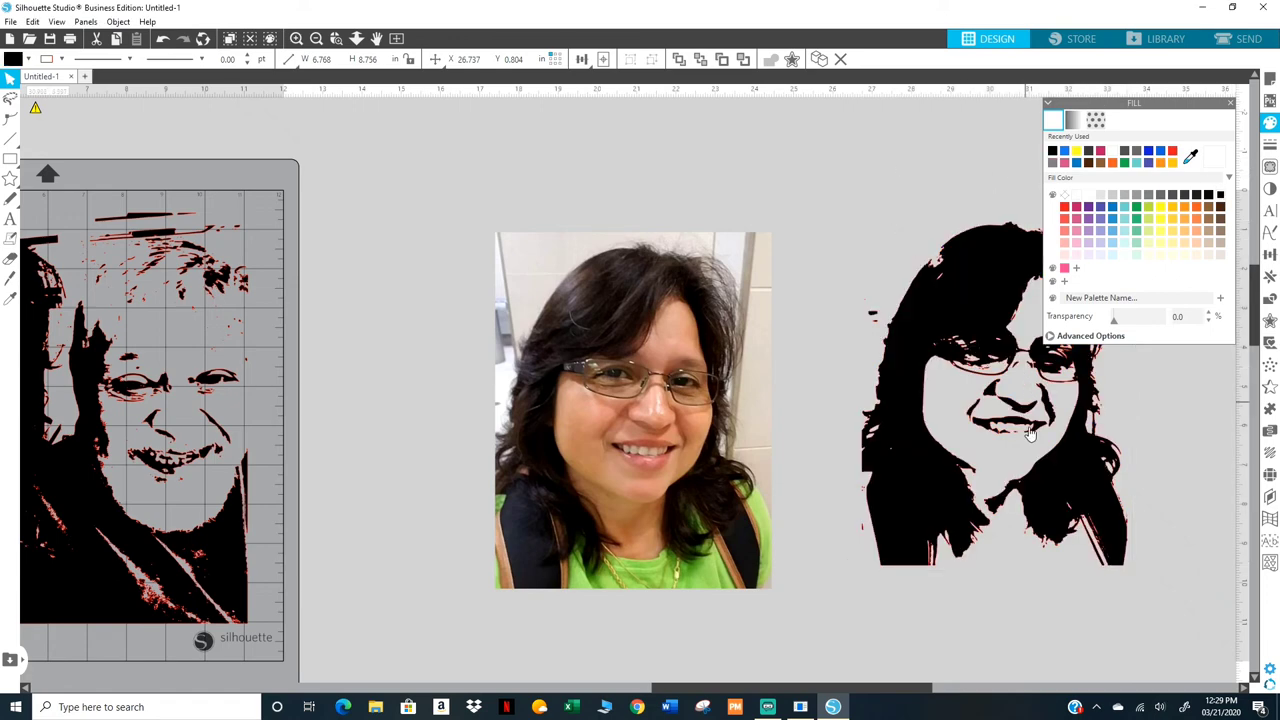
Step: Trace the whole portrait photo again at a 52% threshold and move the photo off the new trace
click(630, 410)
click(1271, 167)
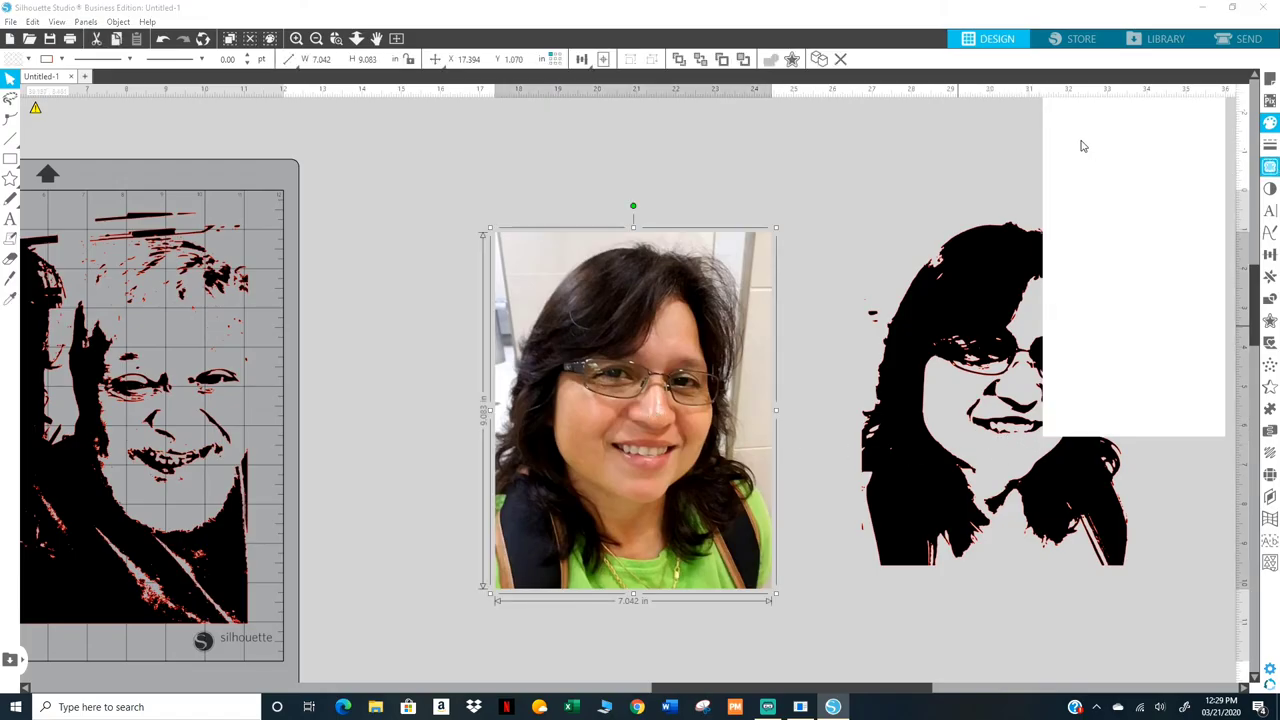
click(1077, 160)
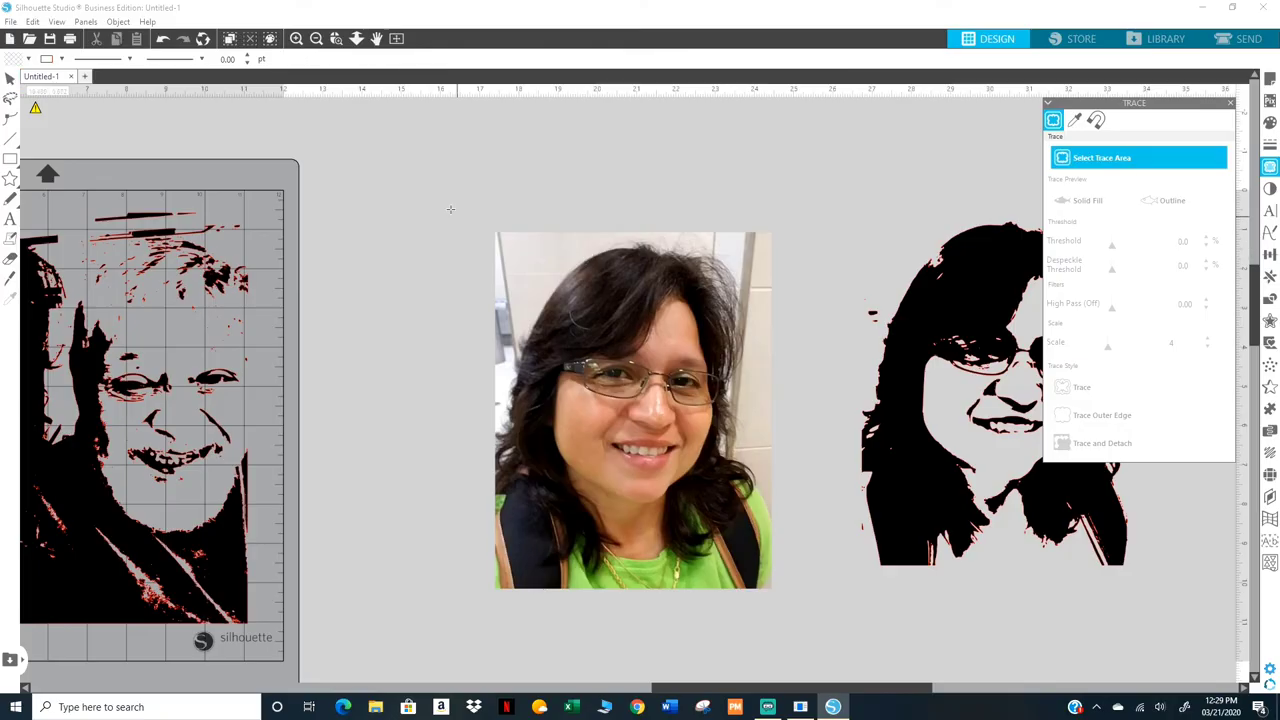
drag(468, 207, 791, 611)
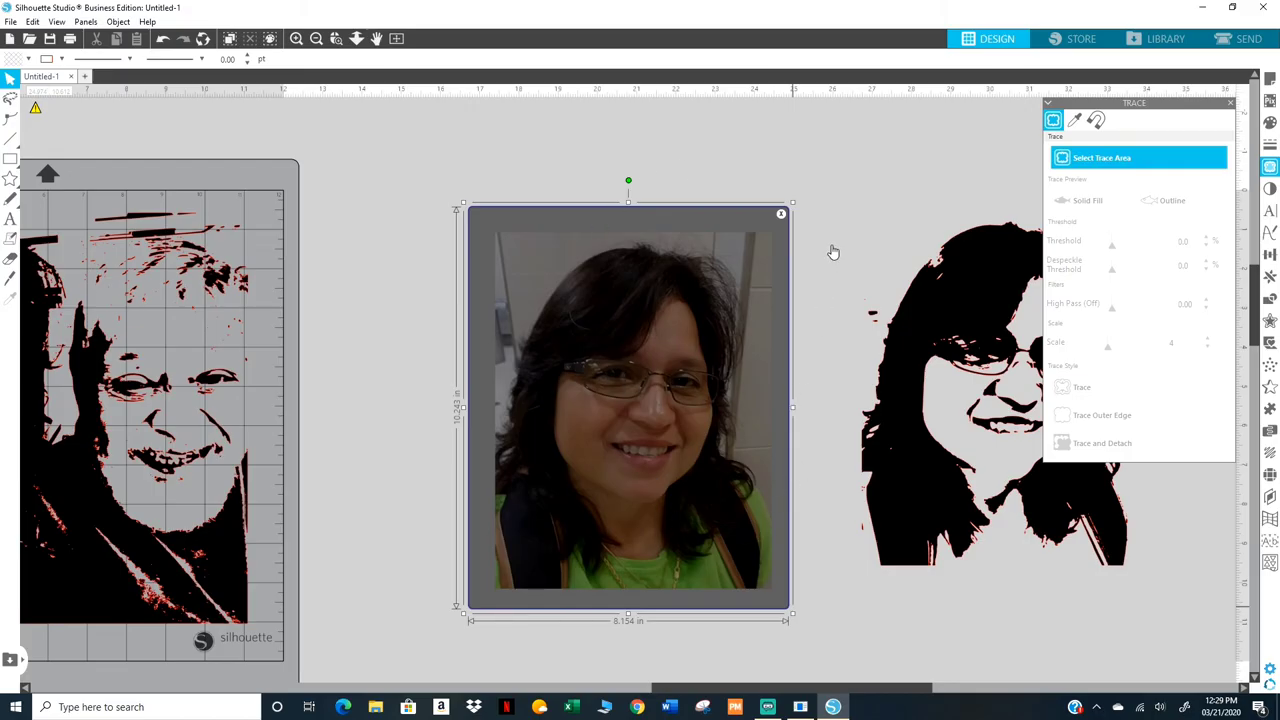
click(683, 463)
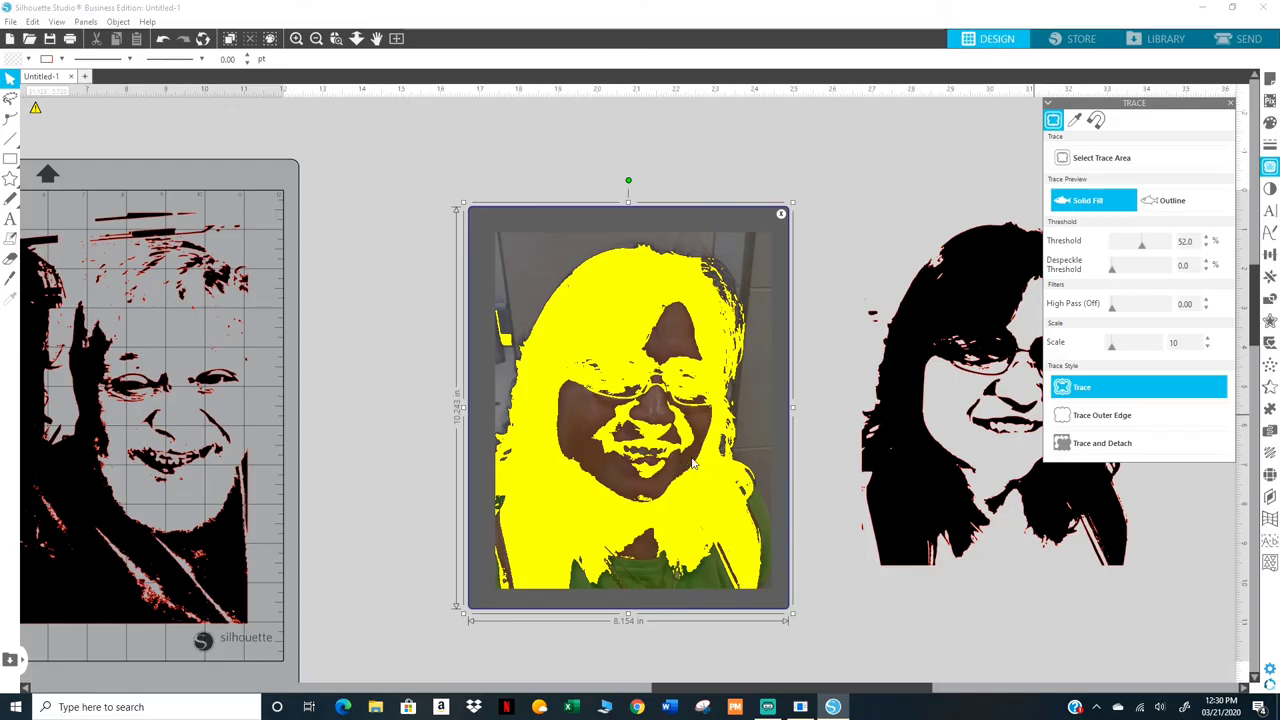
click(1138, 387)
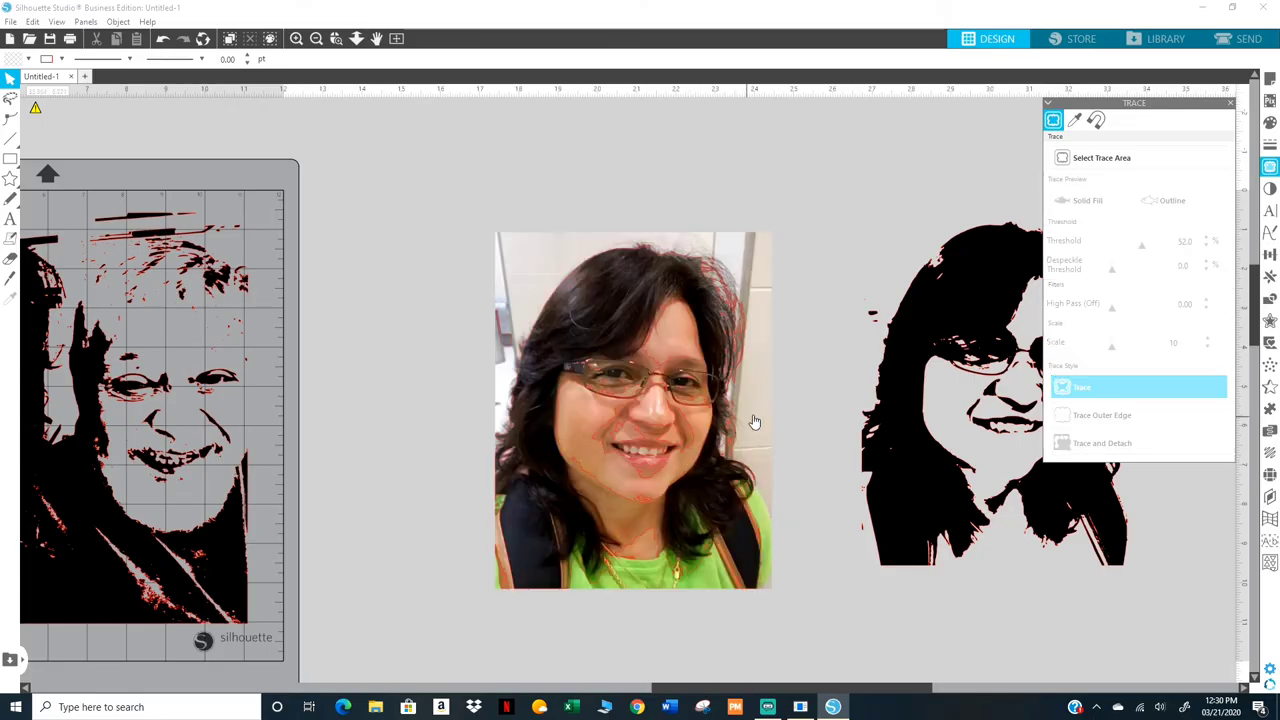
mouse_move(751, 423)
mouse_down()
mouse_move(590, 413)
mouse_move(431, 338)
mouse_up()
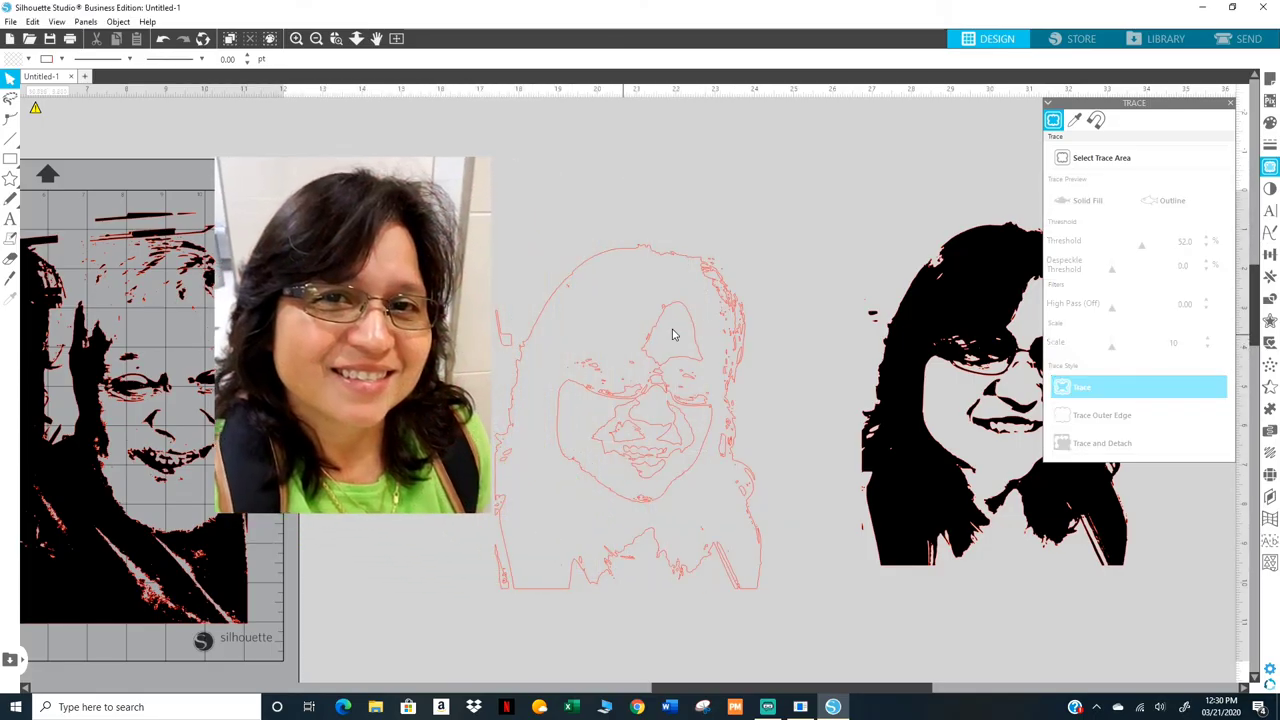
click(694, 262)
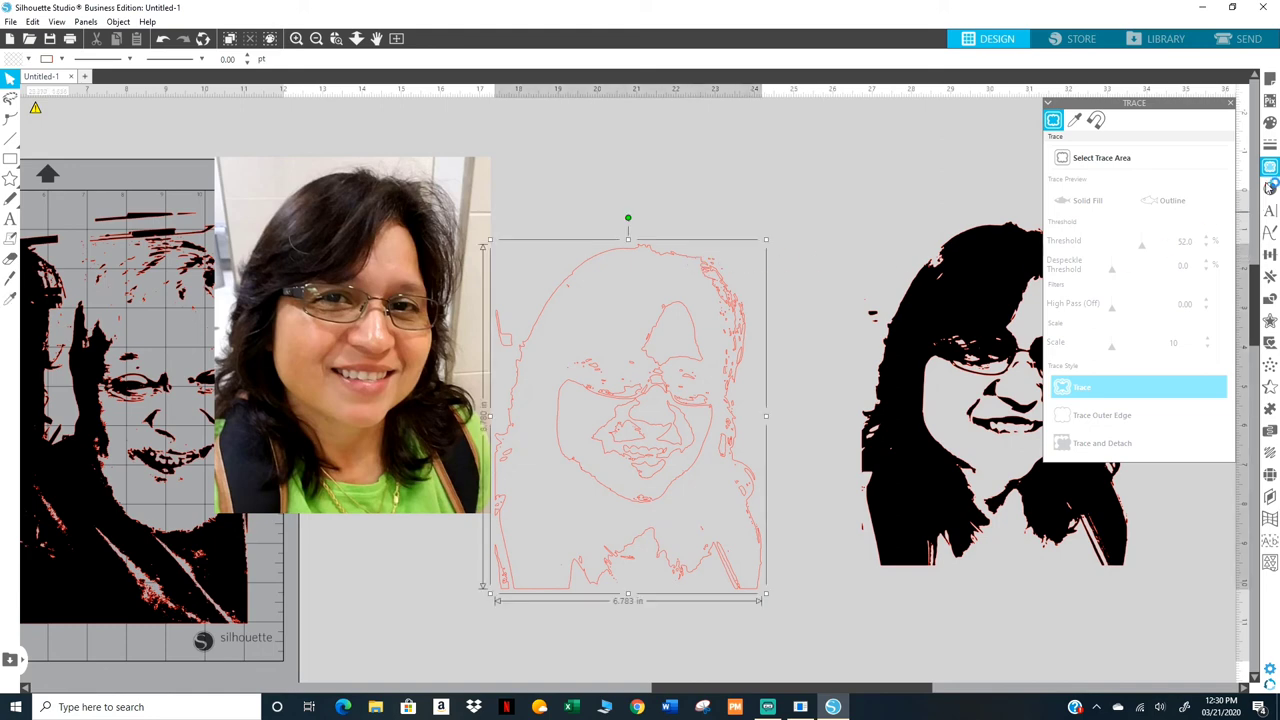
Step: Open the fill color options for the new portrait trace
click(1268, 124)
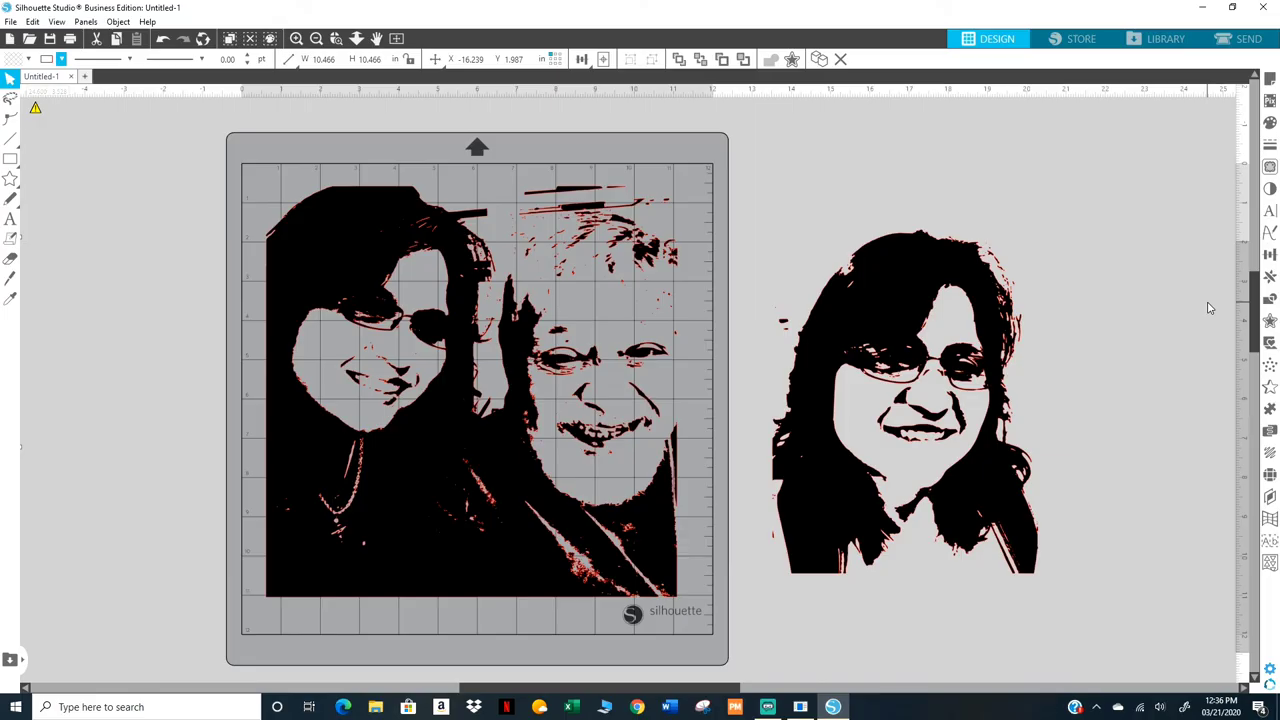
Step: Move the lower black-filled portrait trace up beside the filled trace nearest the cutting mat, aligning their heights
click(316, 40)
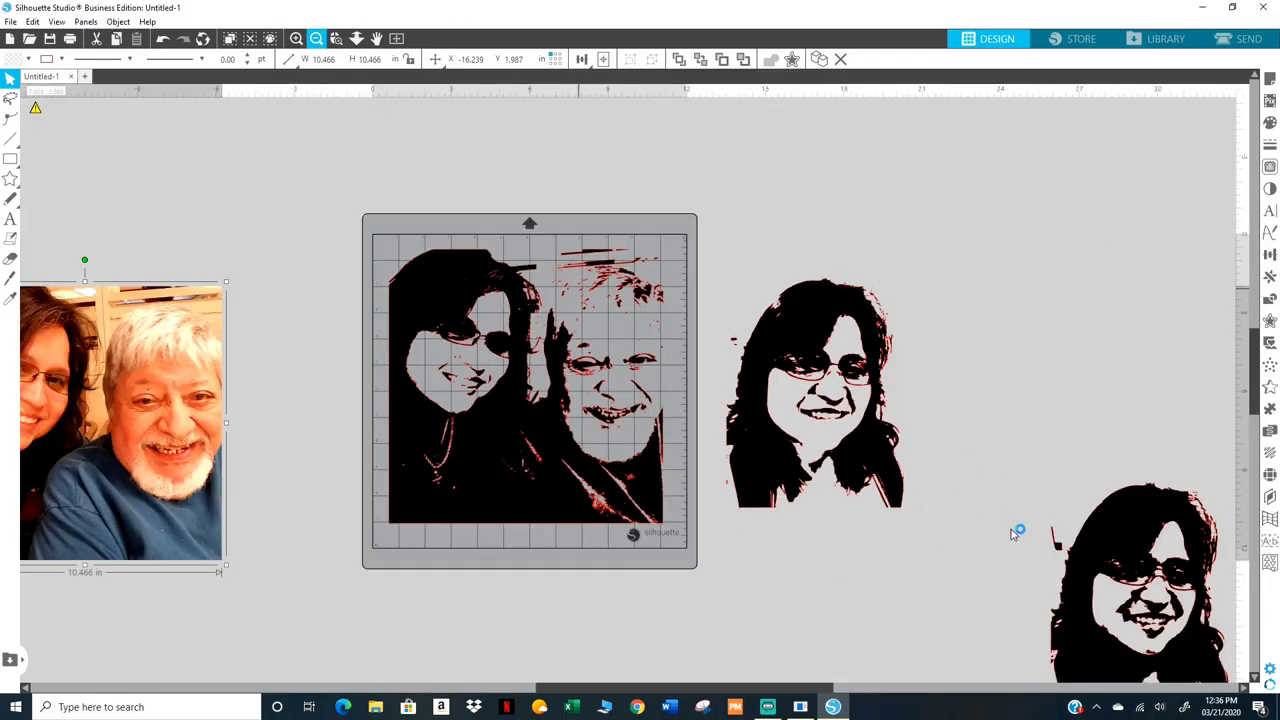
drag(1113, 643, 985, 438)
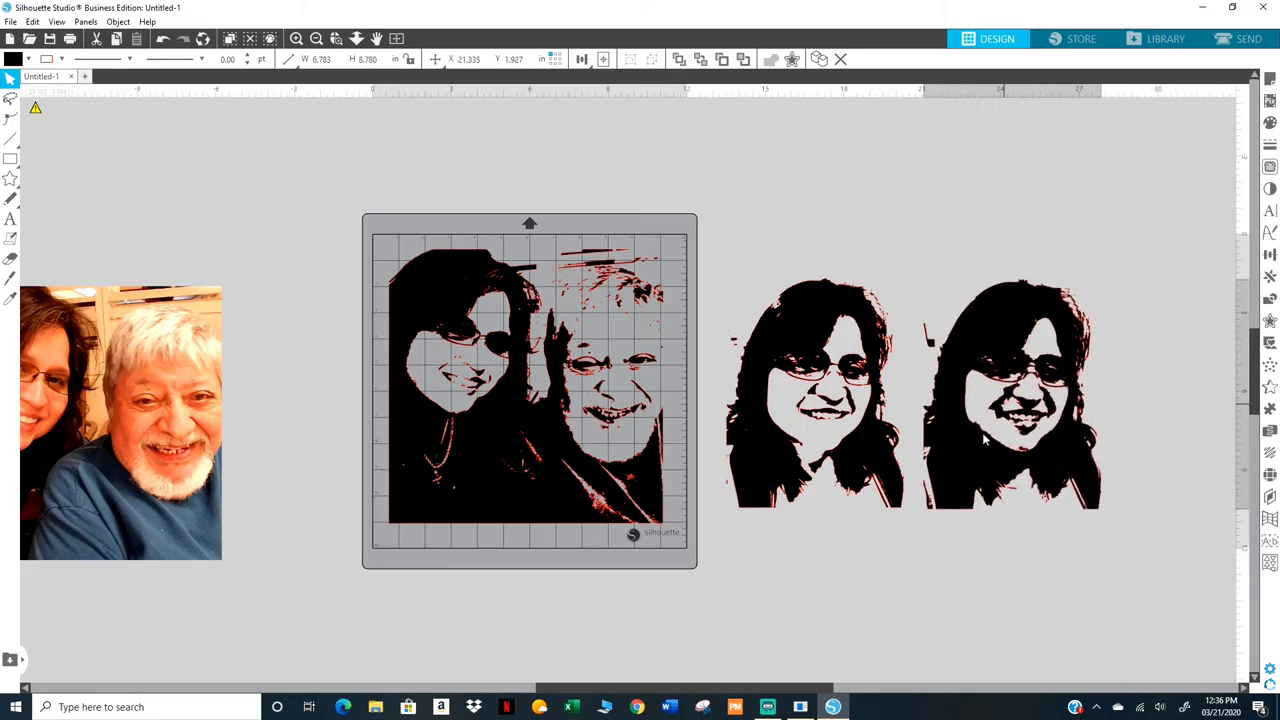
click(985, 438)
scroll(1000, 435, right, 5)
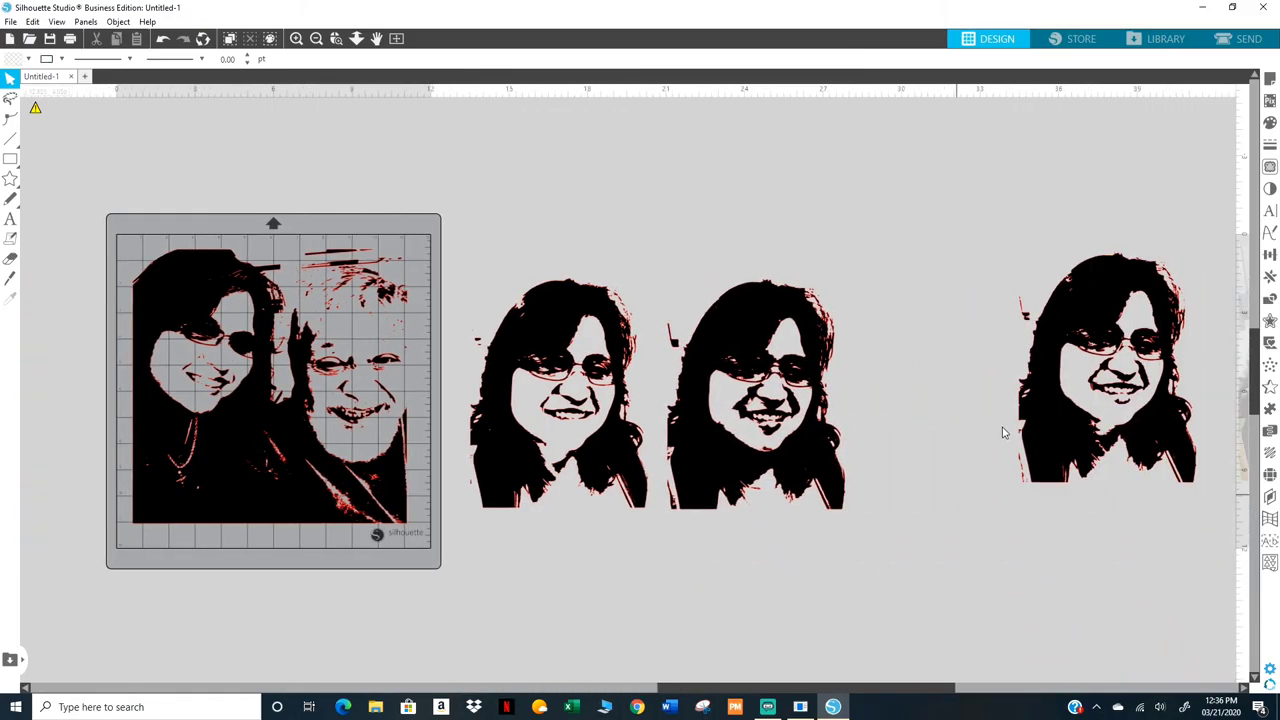
Step: Place the farthest filled portrait trace beside the cutting mat and move the other two filled traces side by side farther from the mat
drag(1215, 235, 450, 560)
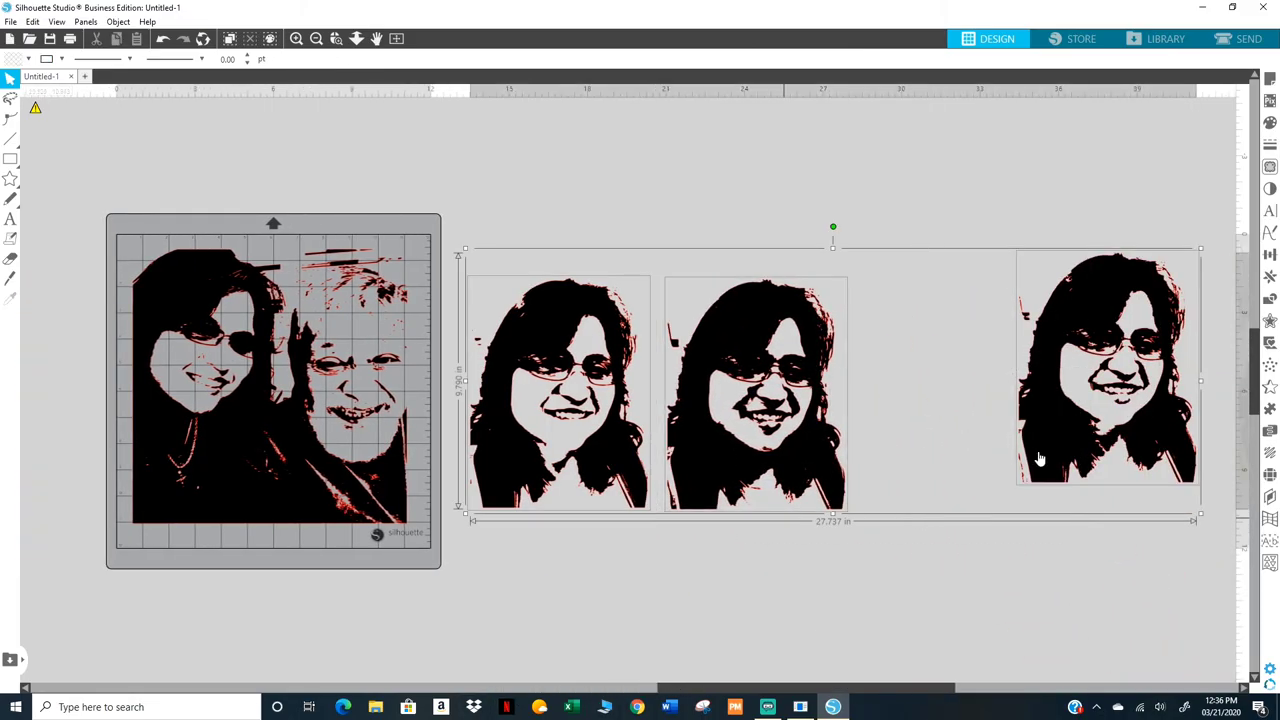
click(1093, 338)
drag(1093, 338, 819, 502)
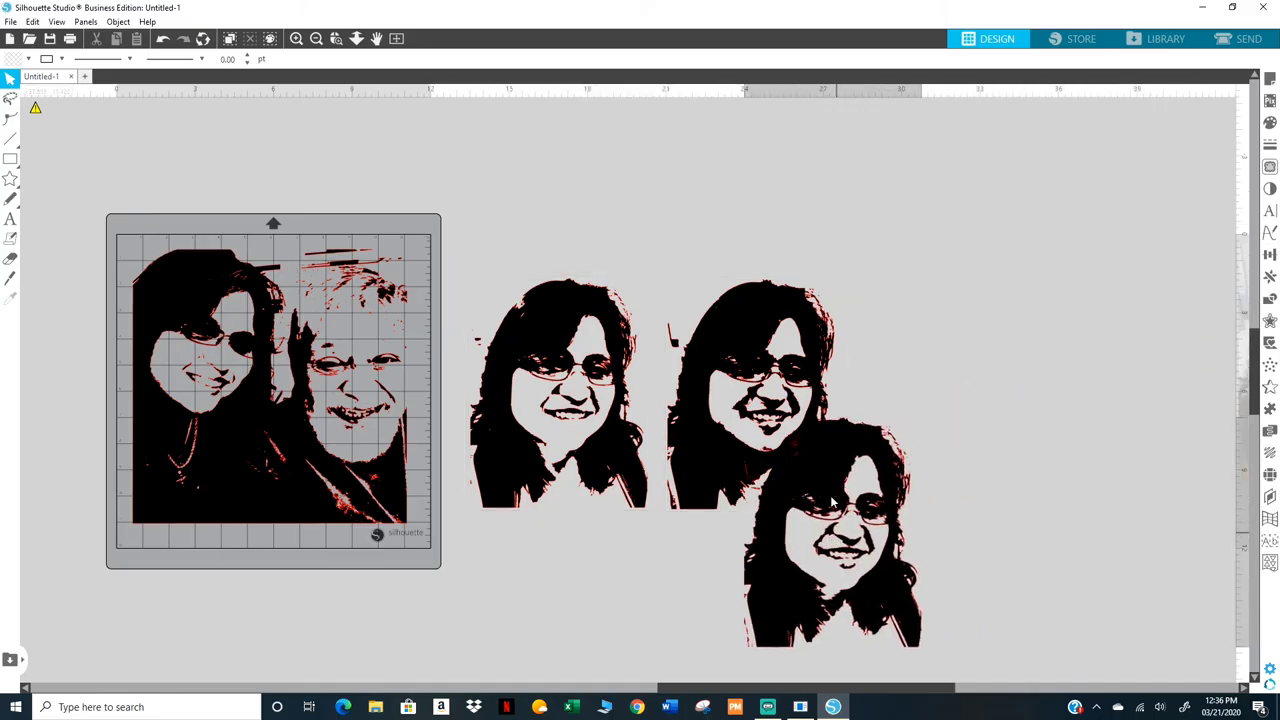
drag(820, 392, 1205, 403)
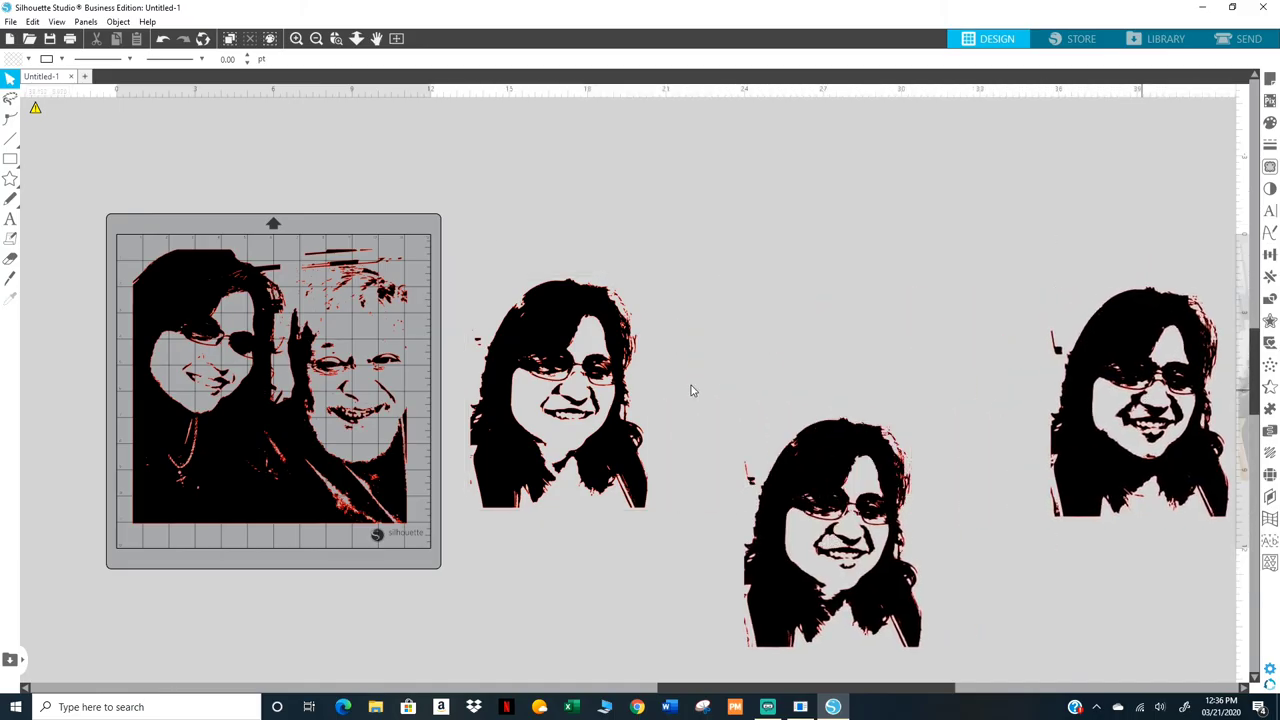
drag(575, 388, 965, 400)
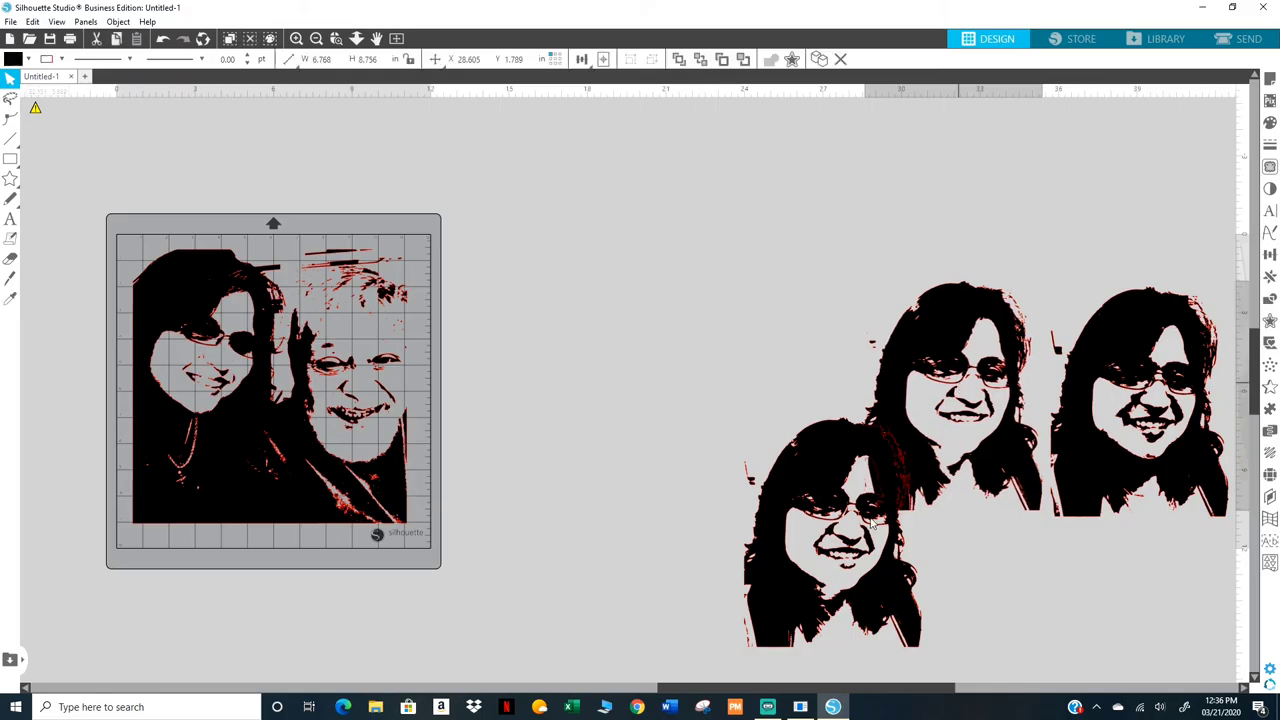
drag(847, 558, 570, 412)
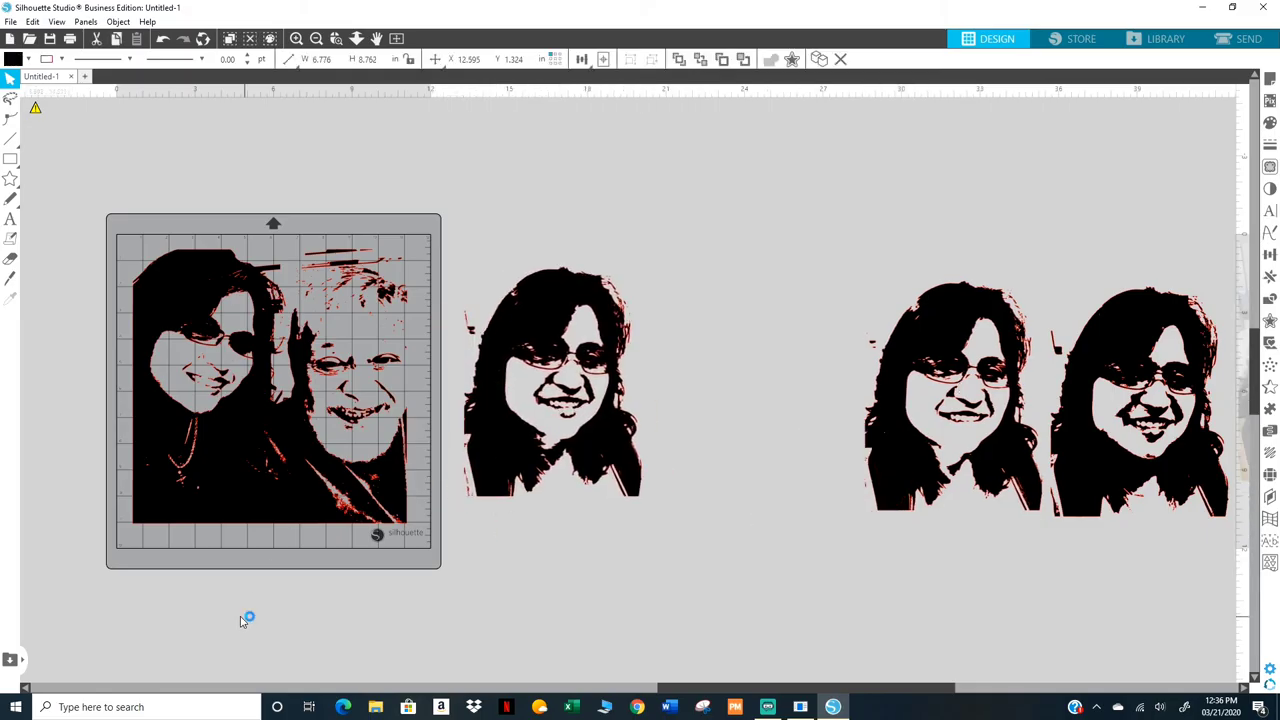
drag(146, 635, 7, 637)
click(297, 38)
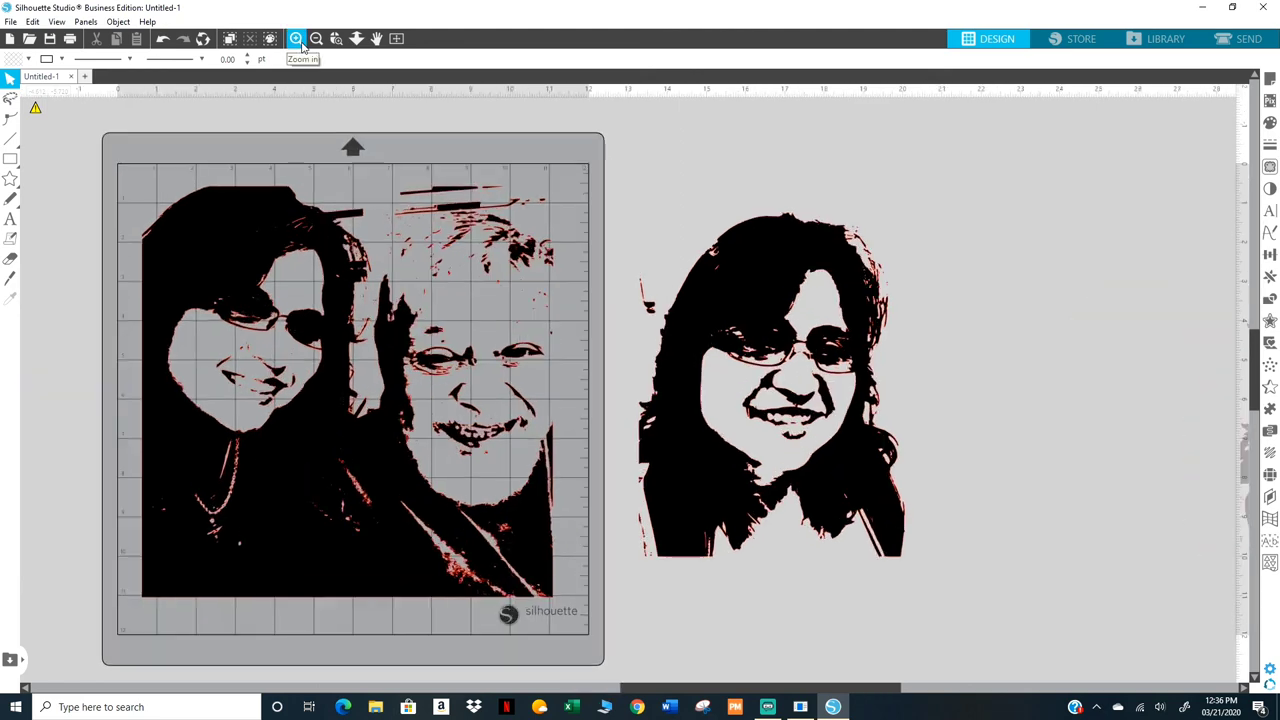
drag(15, 660, 434, 655)
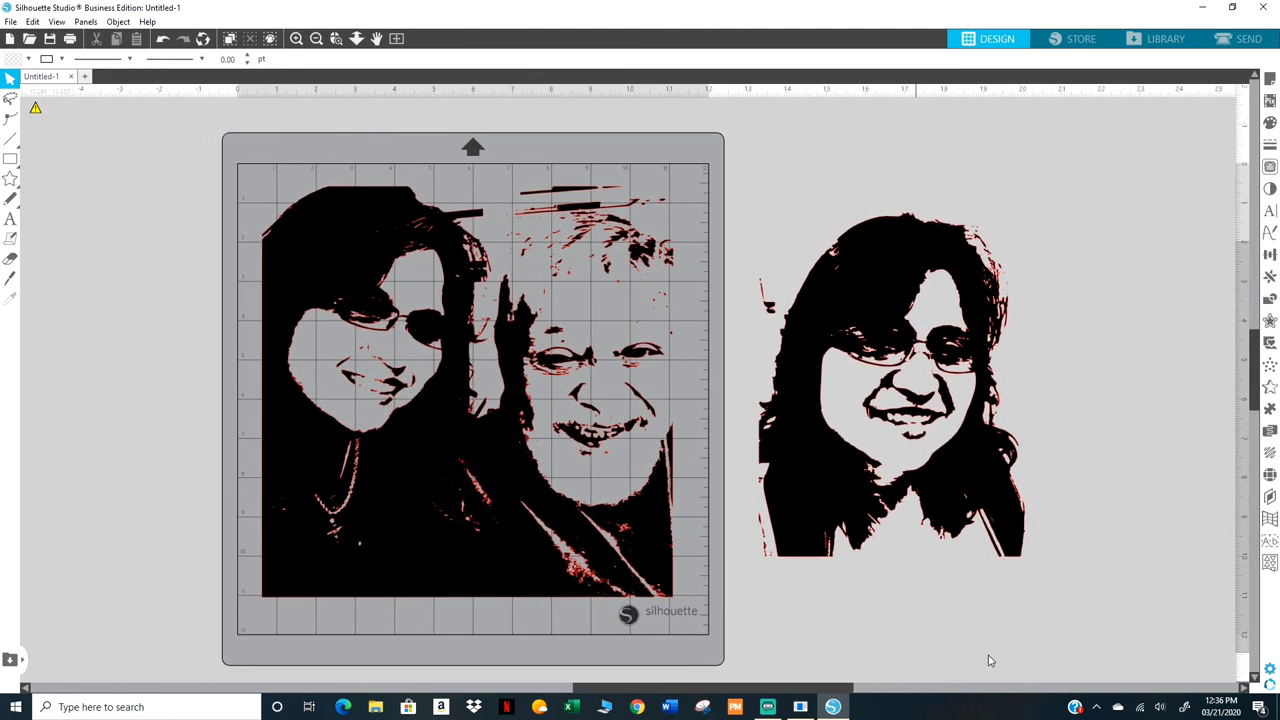